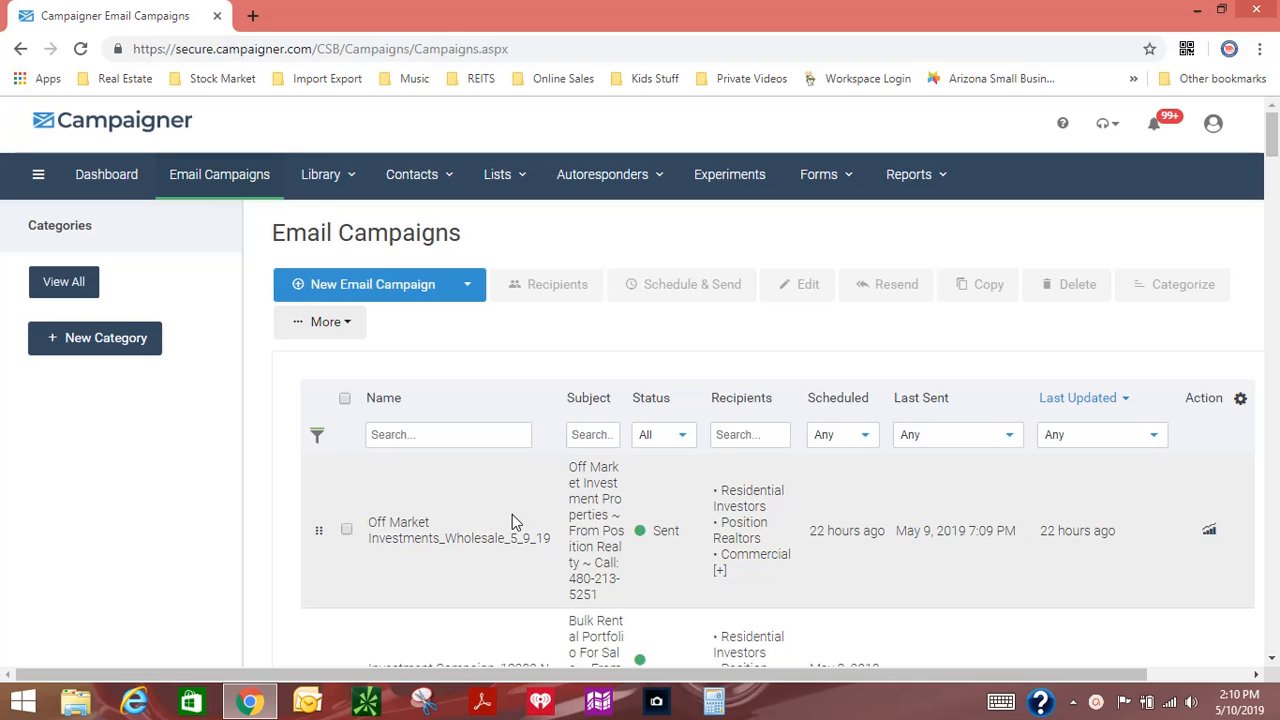
Step: Look through the email campaigns list, examining the wholesale, newsletter and recurring Position Realty Hiring campaigns
scroll(515, 503, "down", 3)
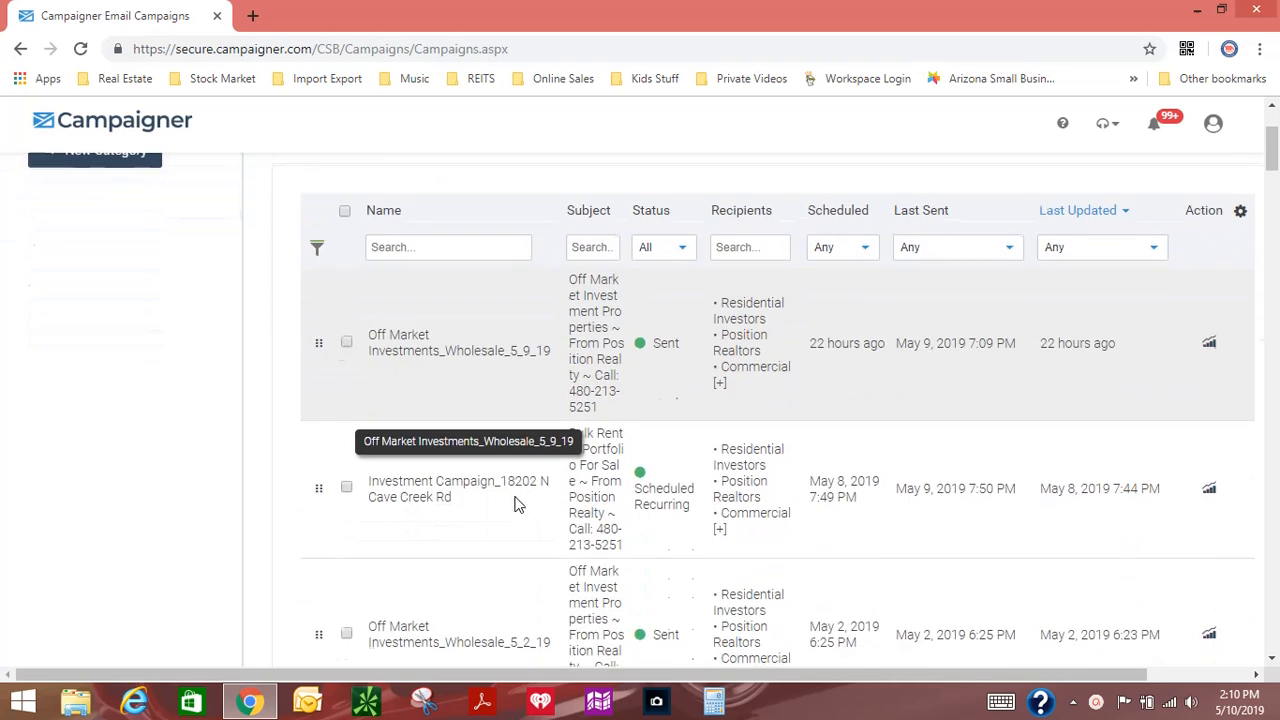
scroll(486, 549, "up", 3)
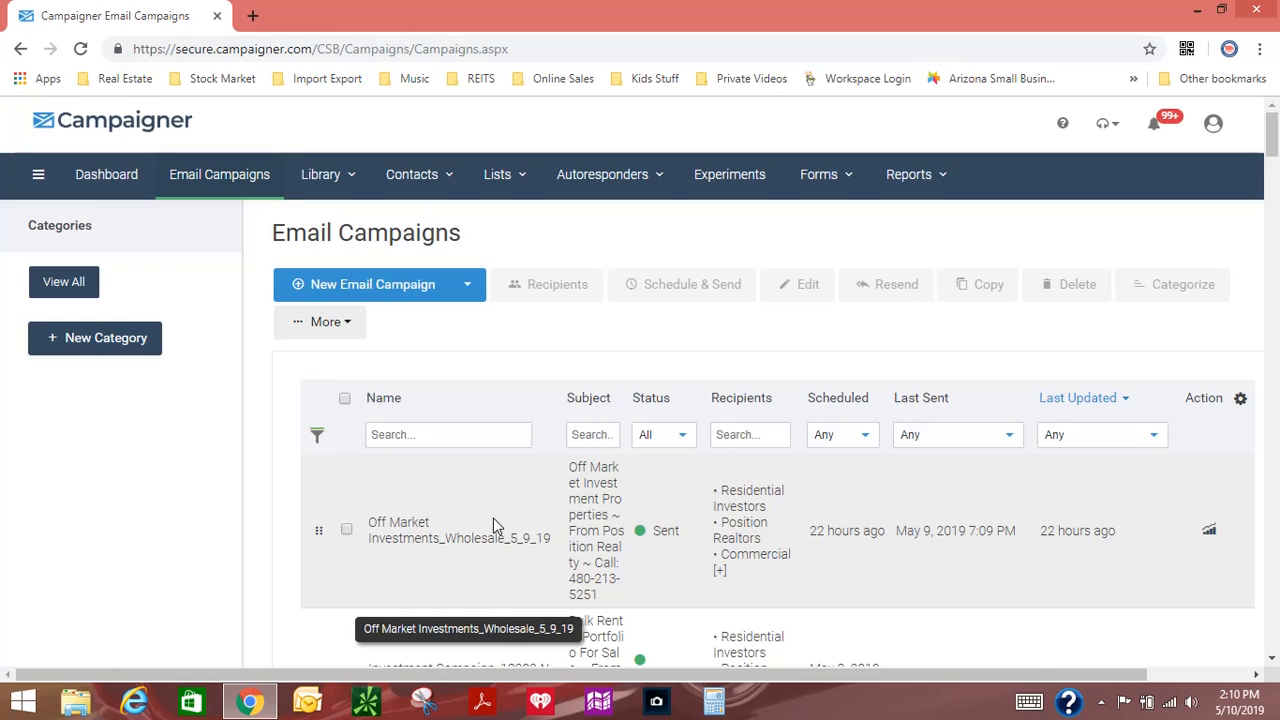
scroll(517, 511, "down", 8)
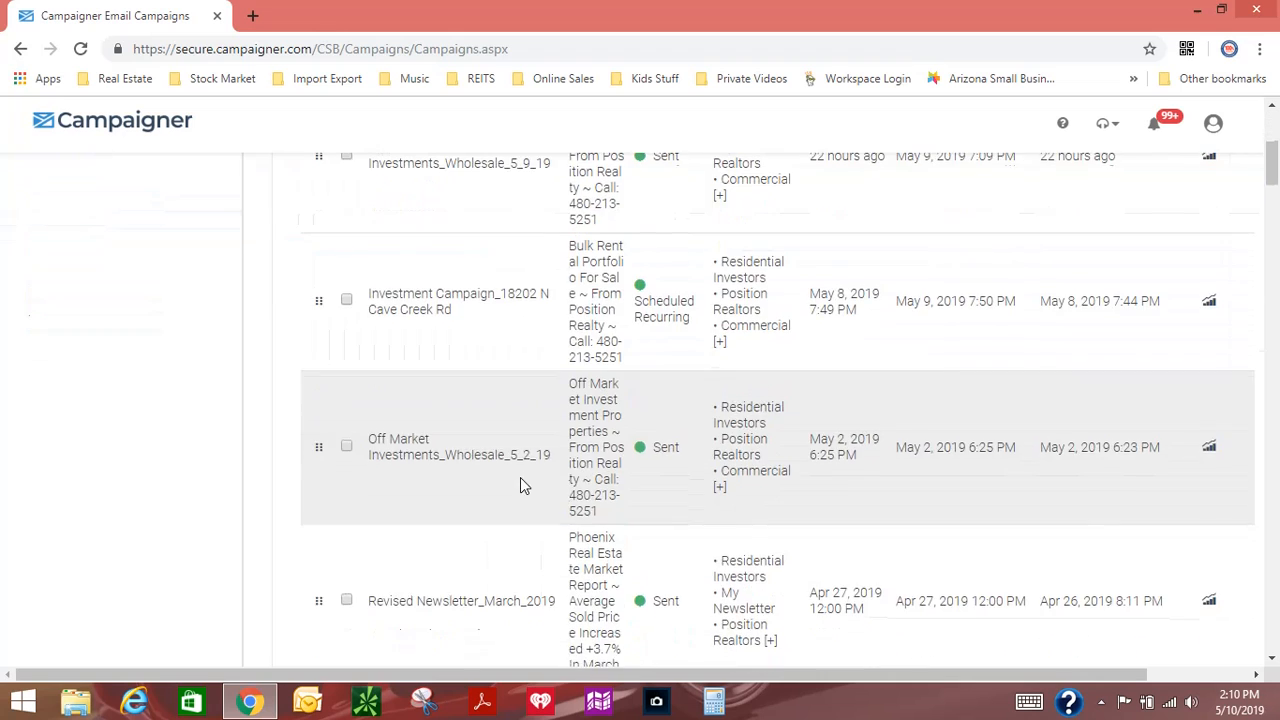
scroll(531, 491, "down", 1)
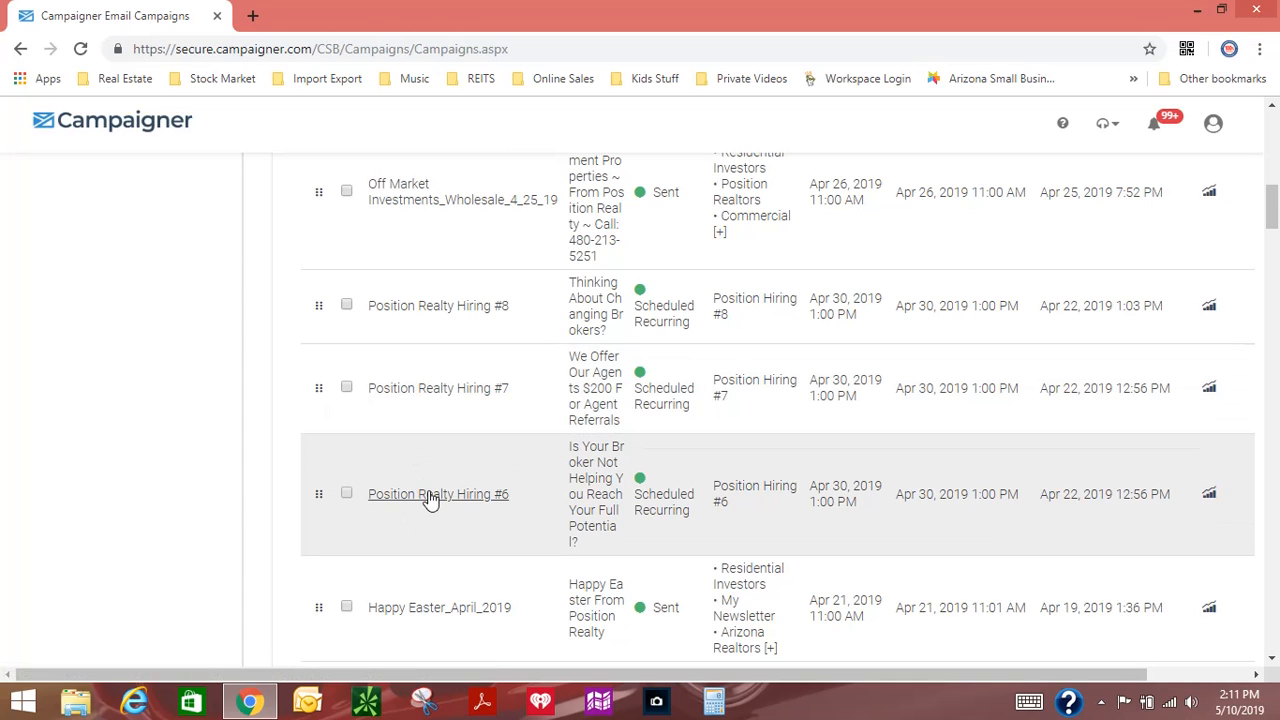
scroll(527, 453, "down", 1)
scroll(527, 455, "down", 2)
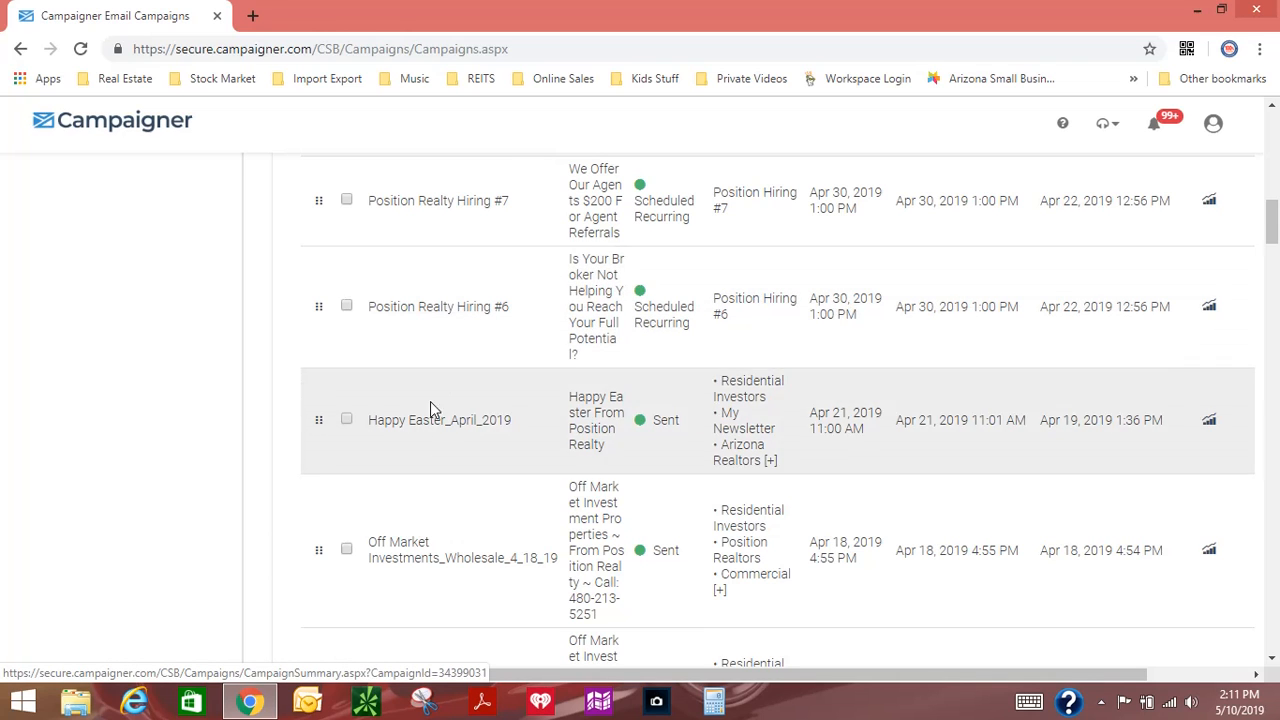
scroll(472, 525, "down", 3)
scroll(472, 527, "down", 2)
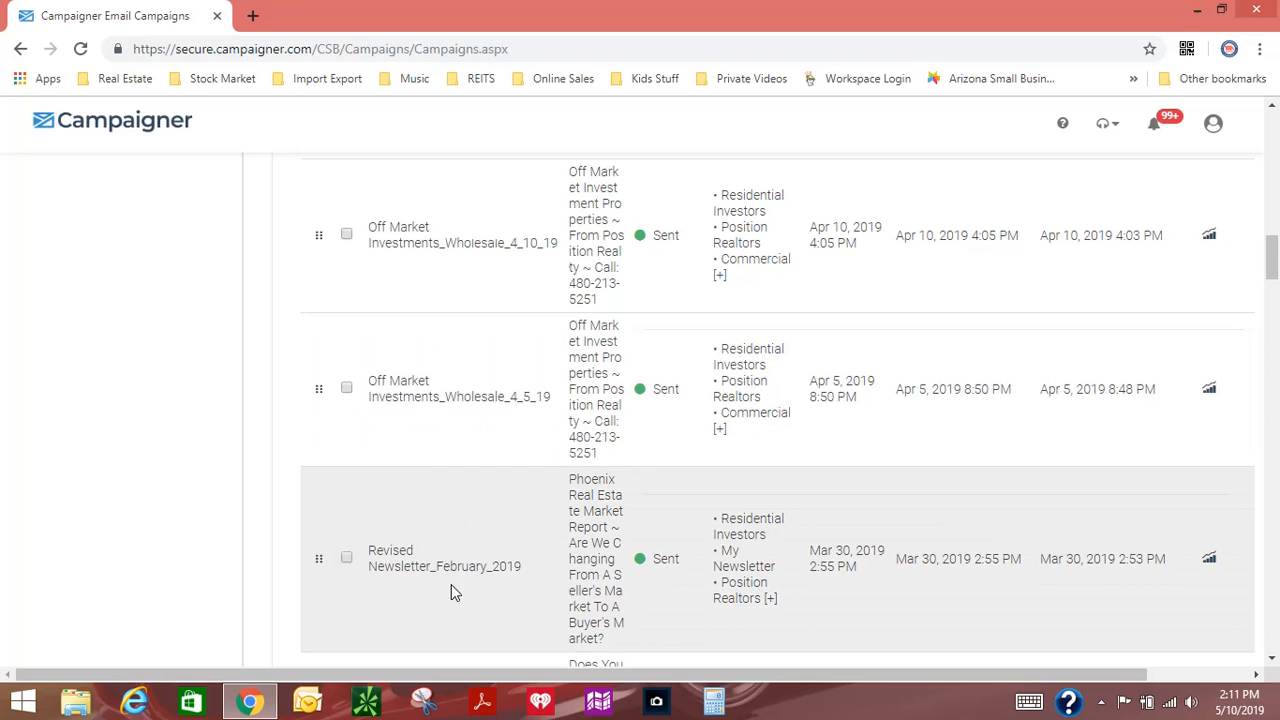
scroll(451, 590, "down", 4)
scroll(452, 546, "down", 1)
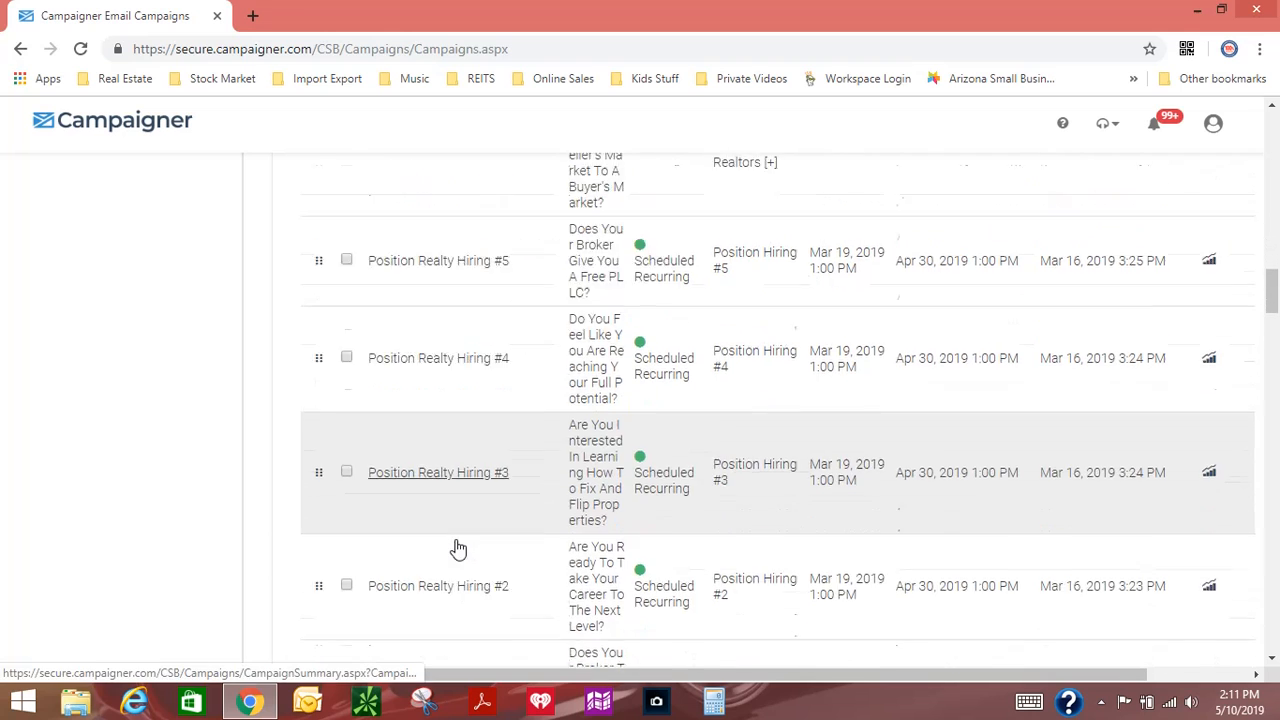
scroll(475, 548, "down", 2)
scroll(474, 540, "up", 2)
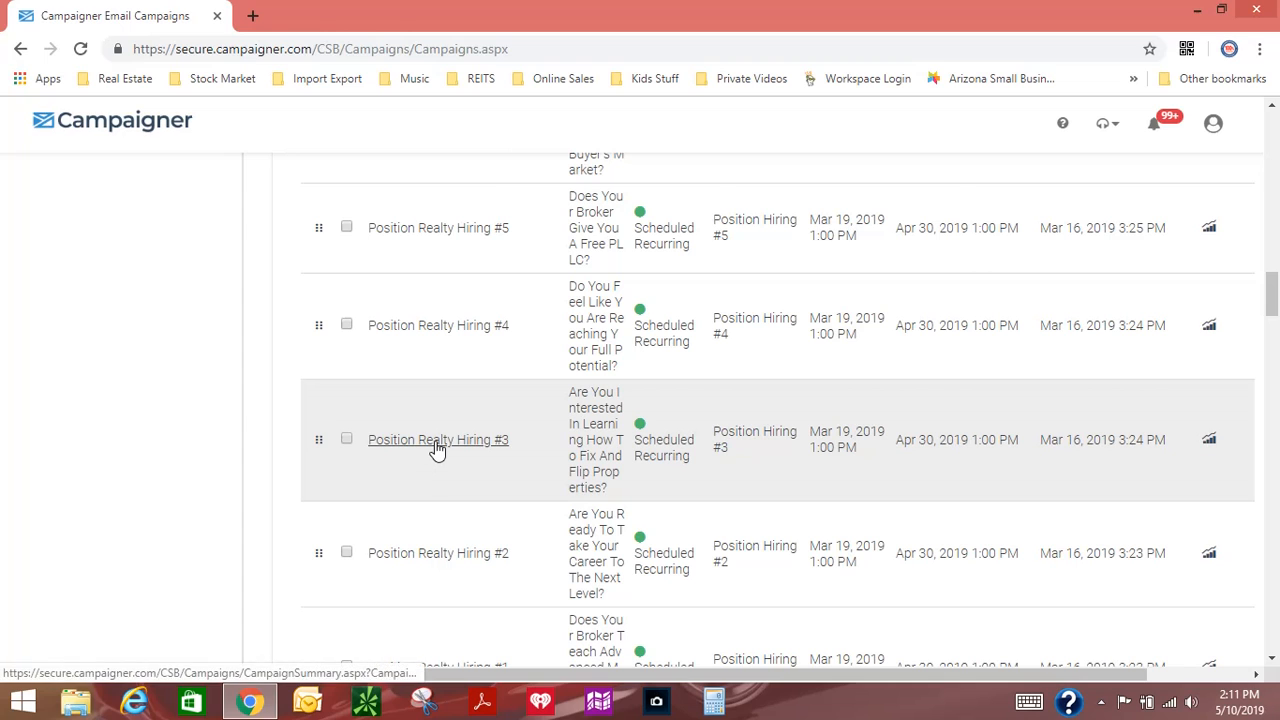
Step: View the summary of the Position Realty Hiring #3 campaign and return to the campaigns list
left_click(436, 441)
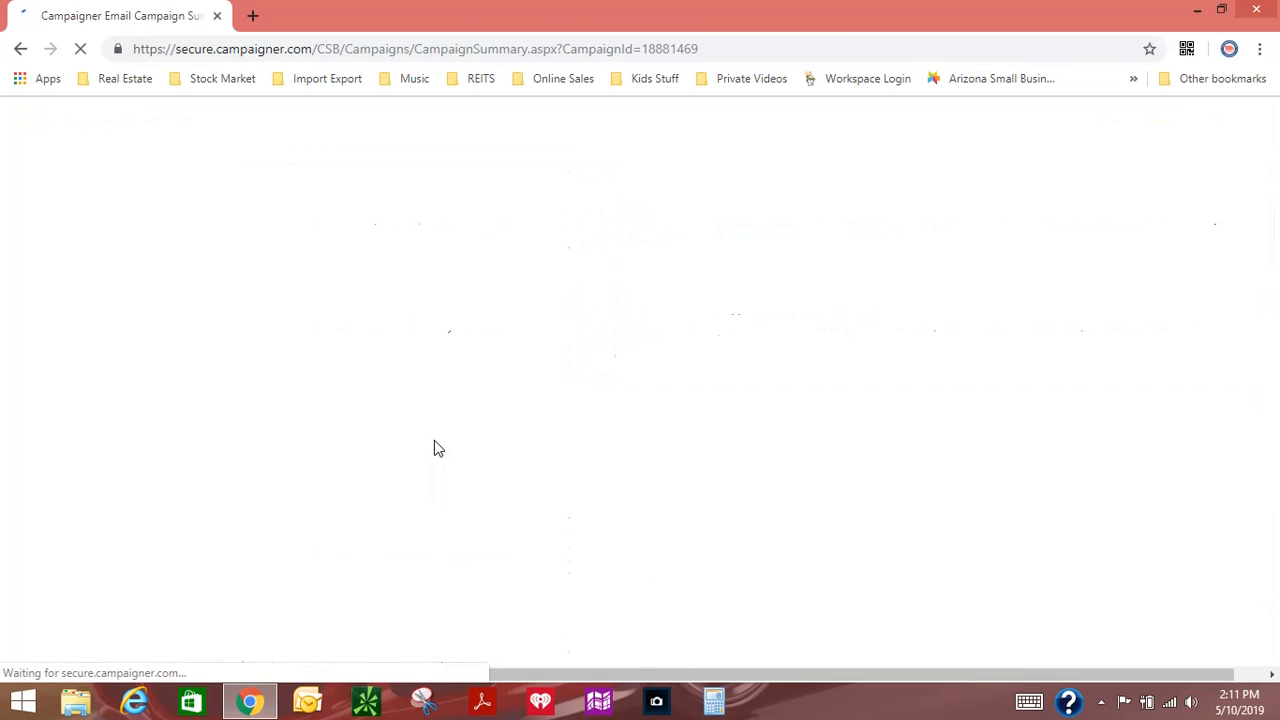
scroll(529, 531, "down", 2)
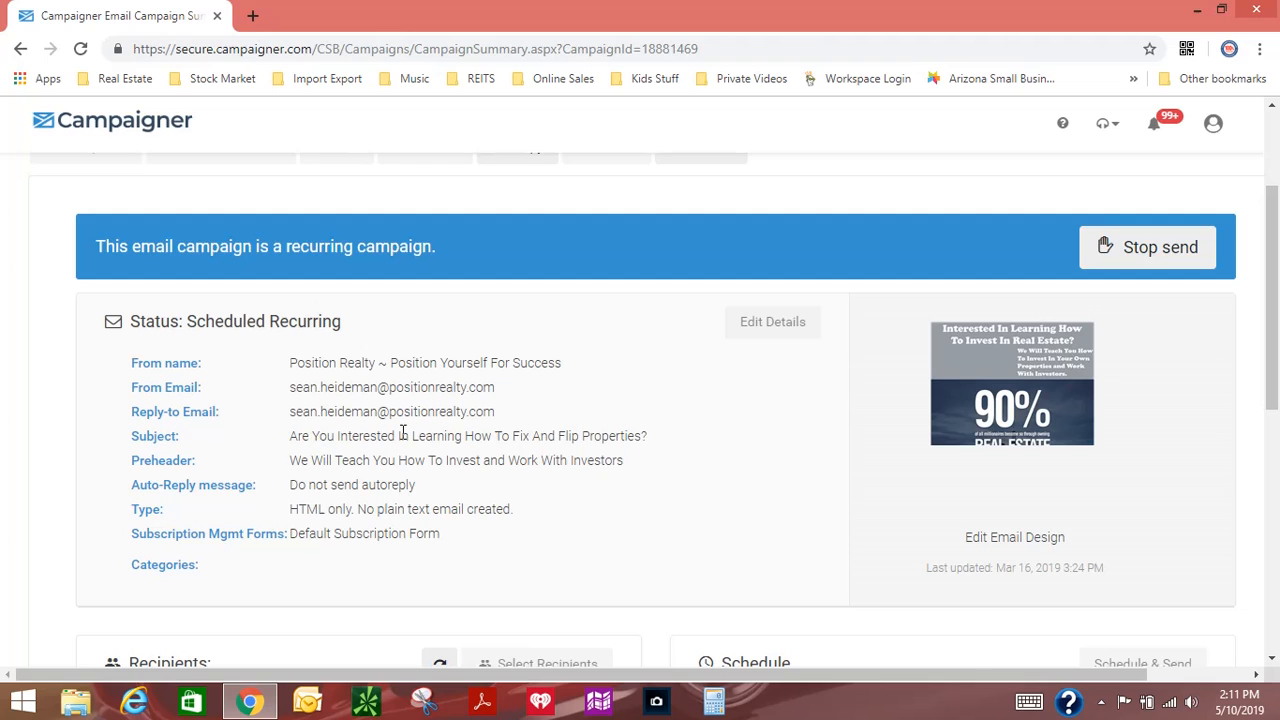
left_click(21, 49)
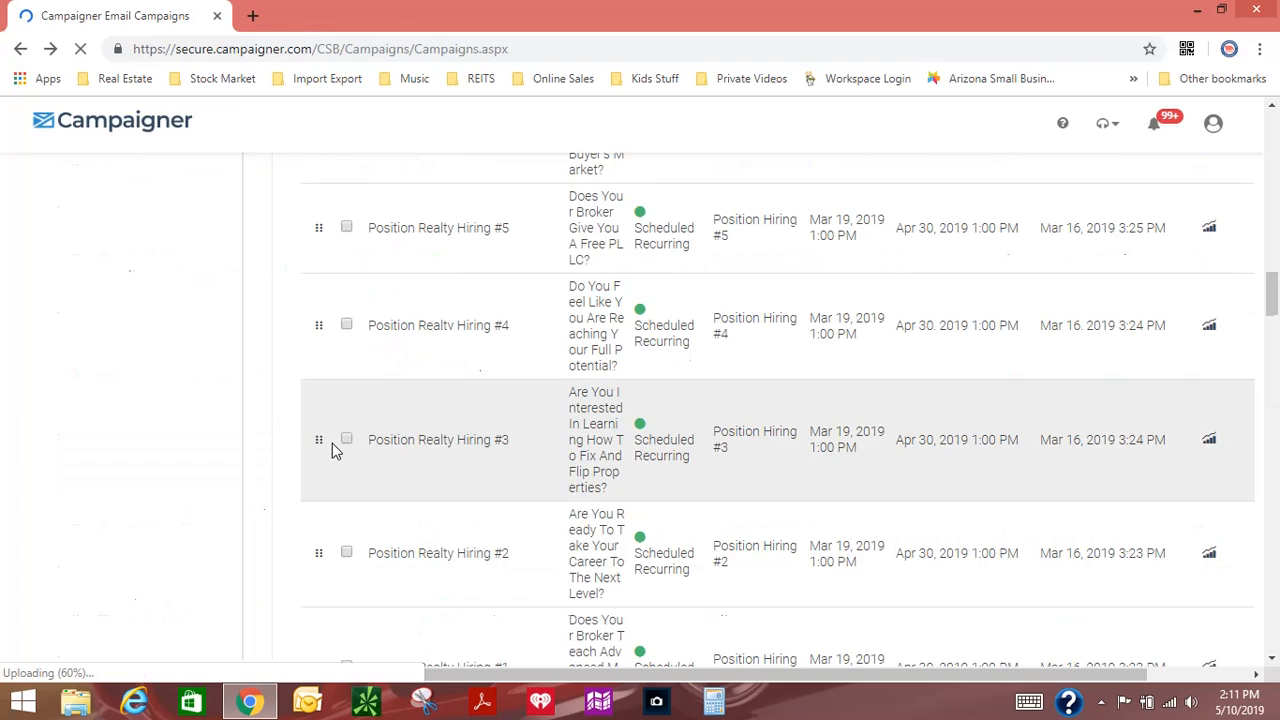
Step: Open the Position Realty Hiring #1 campaign and review its email details, recipient segment and schedule
scroll(471, 494, "down", 2)
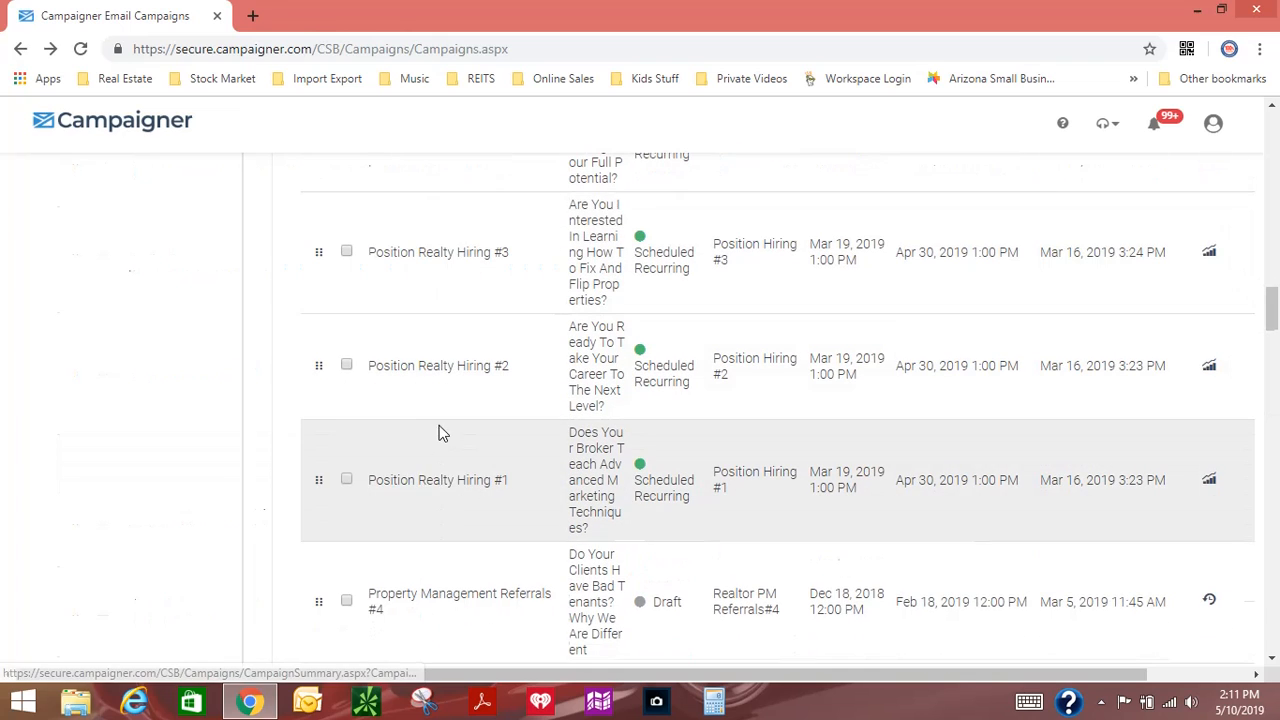
left_click(430, 483)
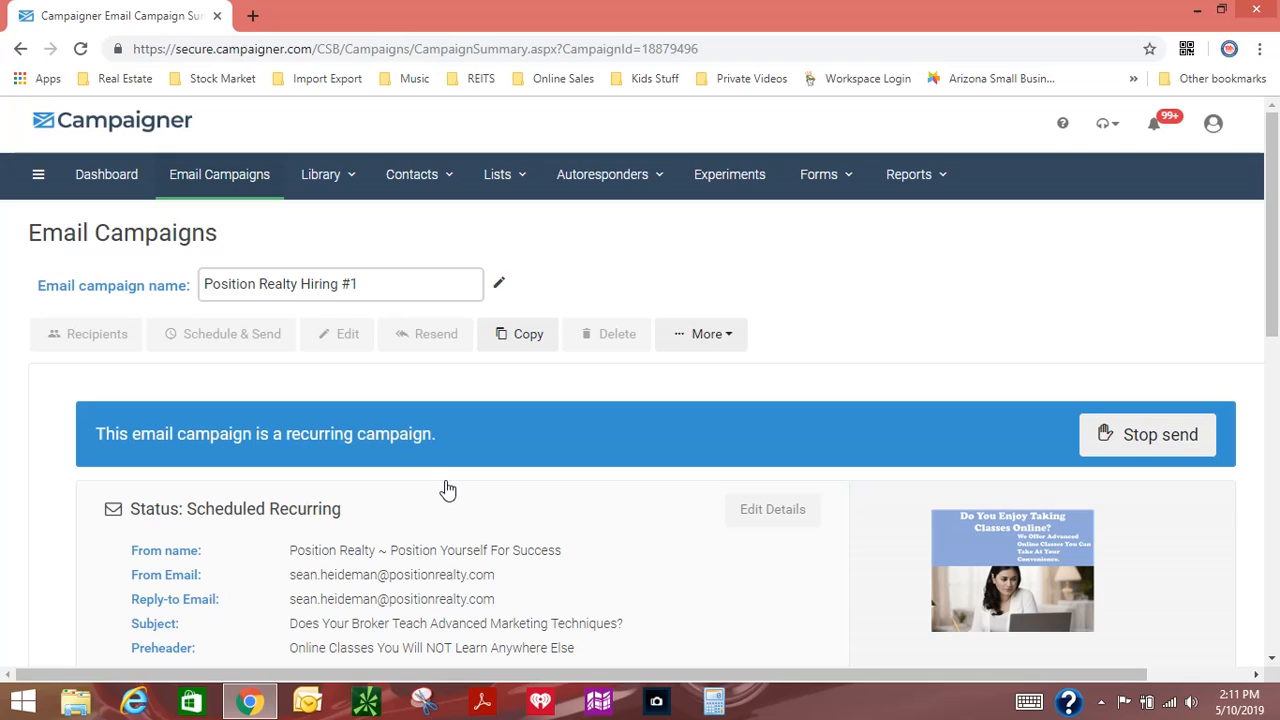
scroll(471, 490, "down", 2)
mouse_move(1043, 377)
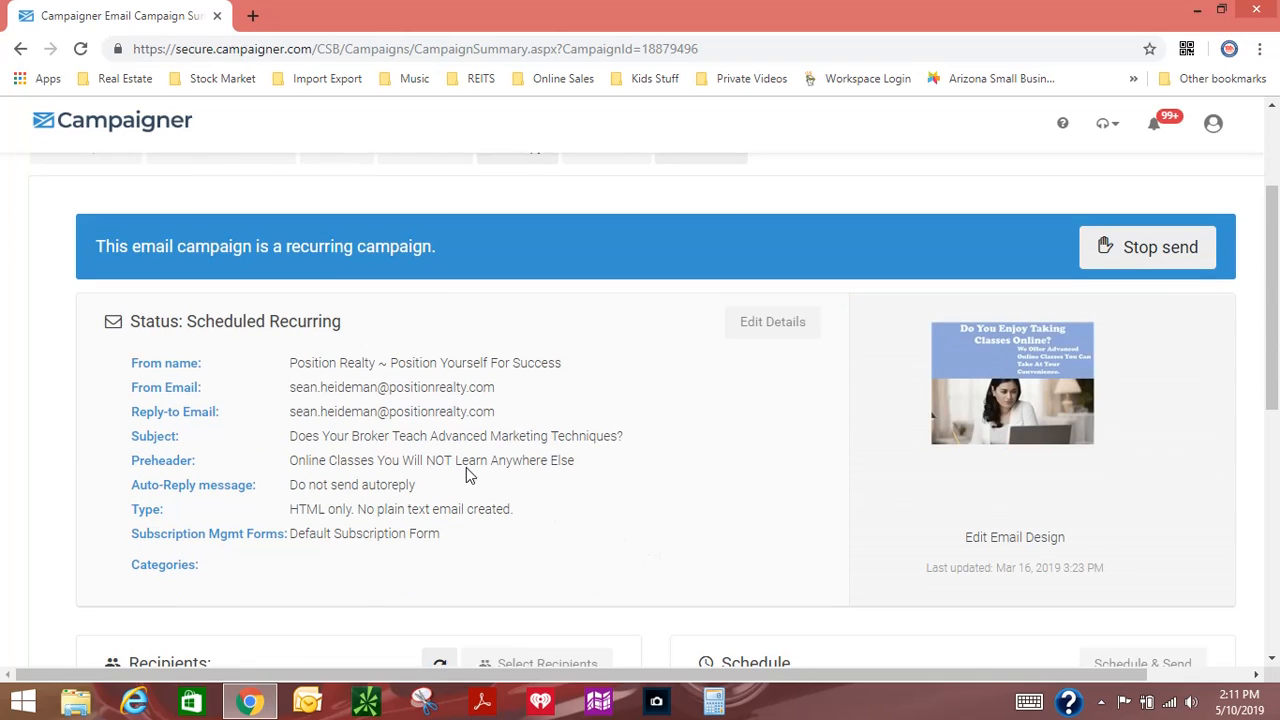
scroll(500, 468, "down", 3)
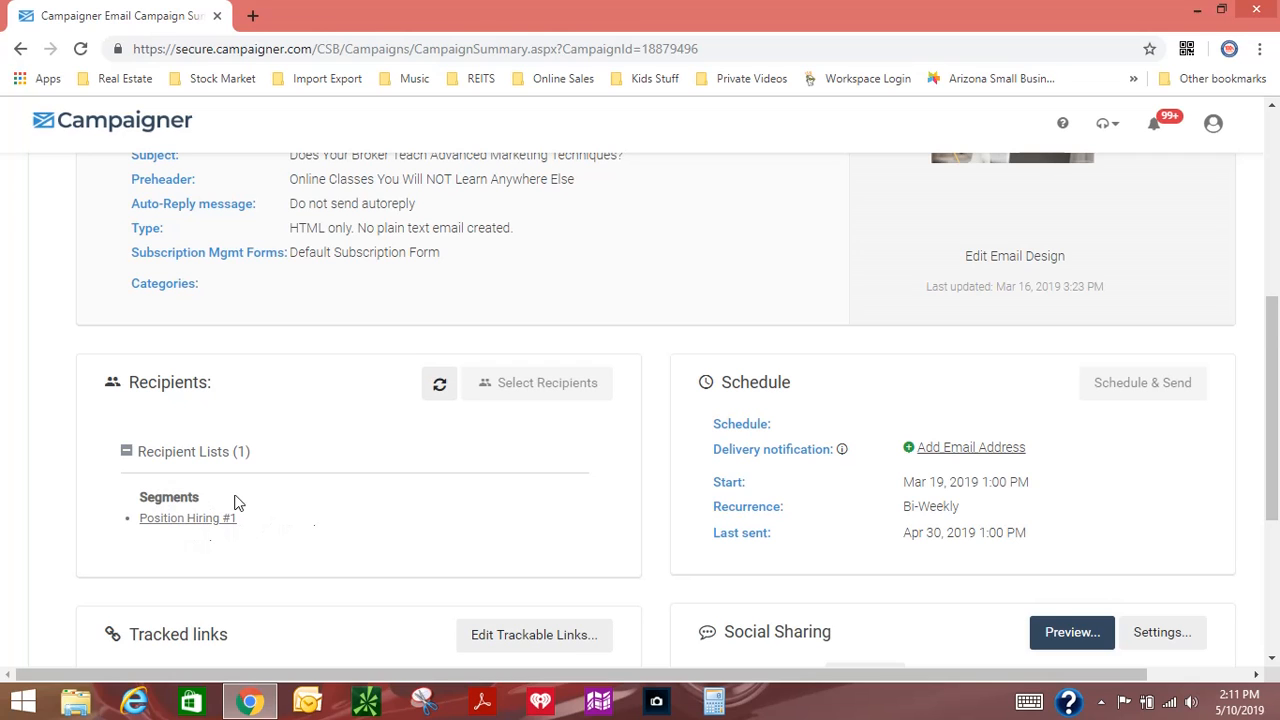
scroll(395, 505, "up", 5)
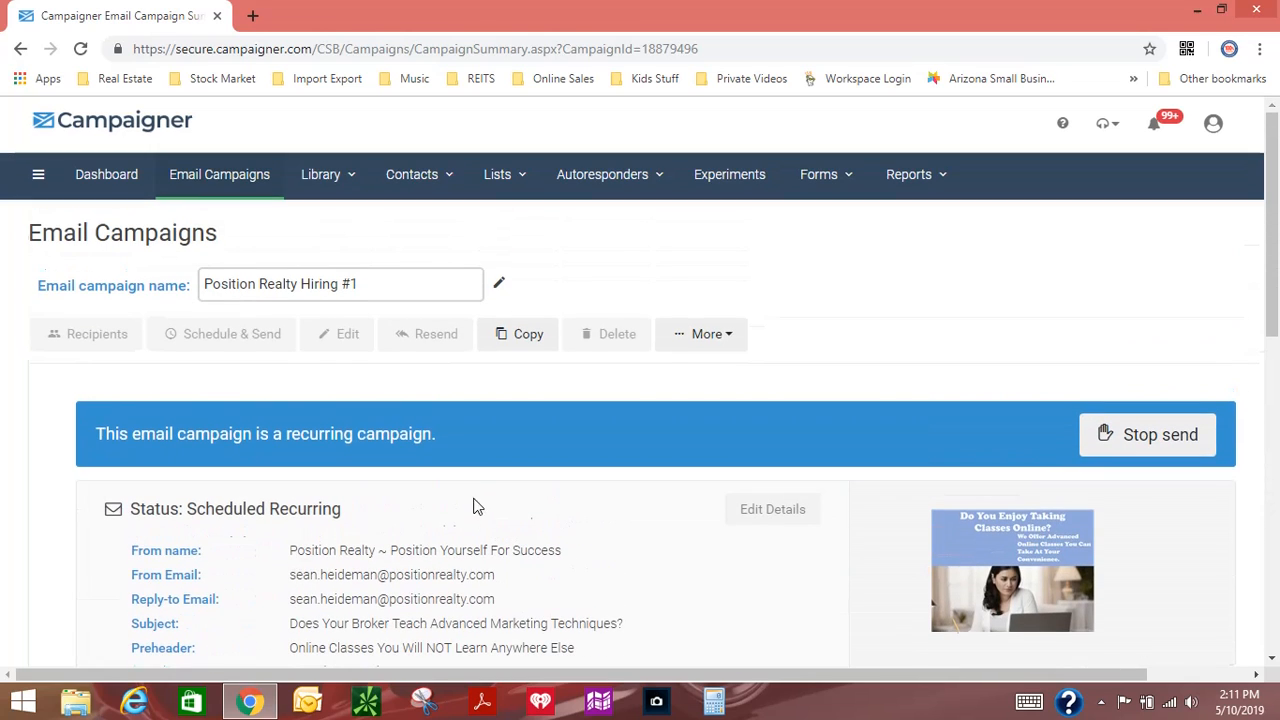
Step: Return to the email campaigns list and start a new email campaign with the Full Email Editor
left_click(233, 178)
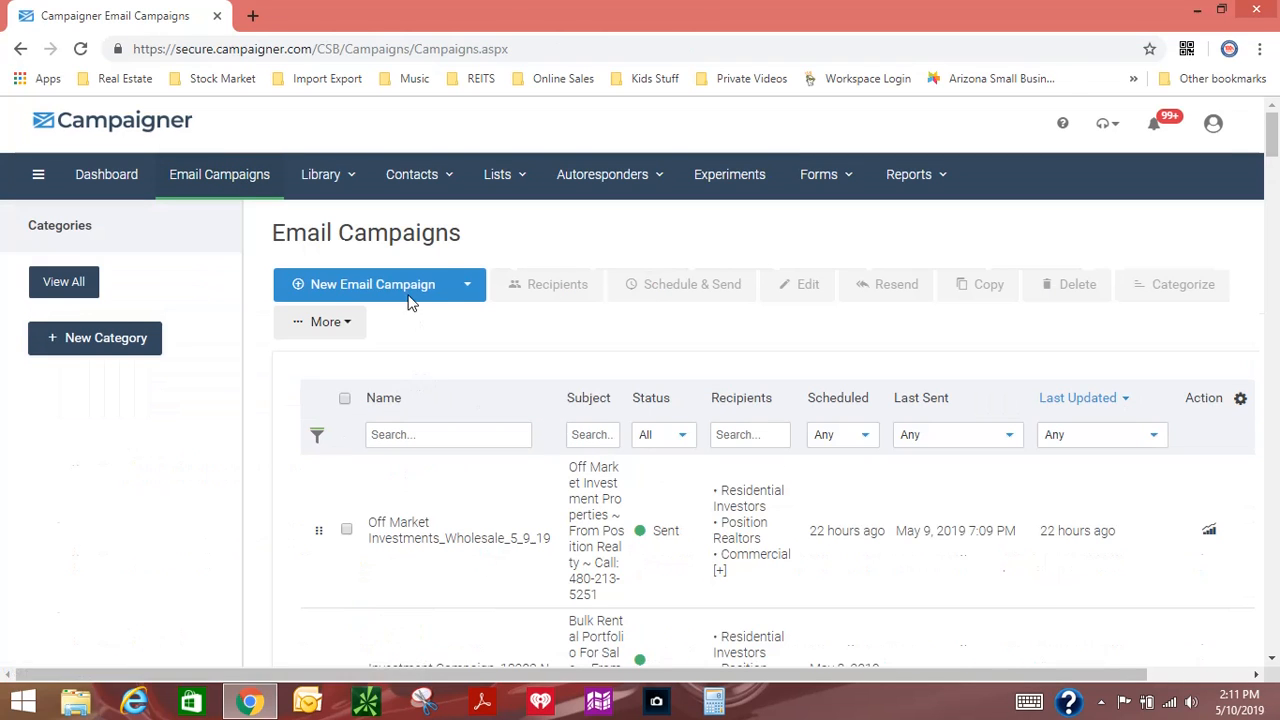
left_click(406, 288)
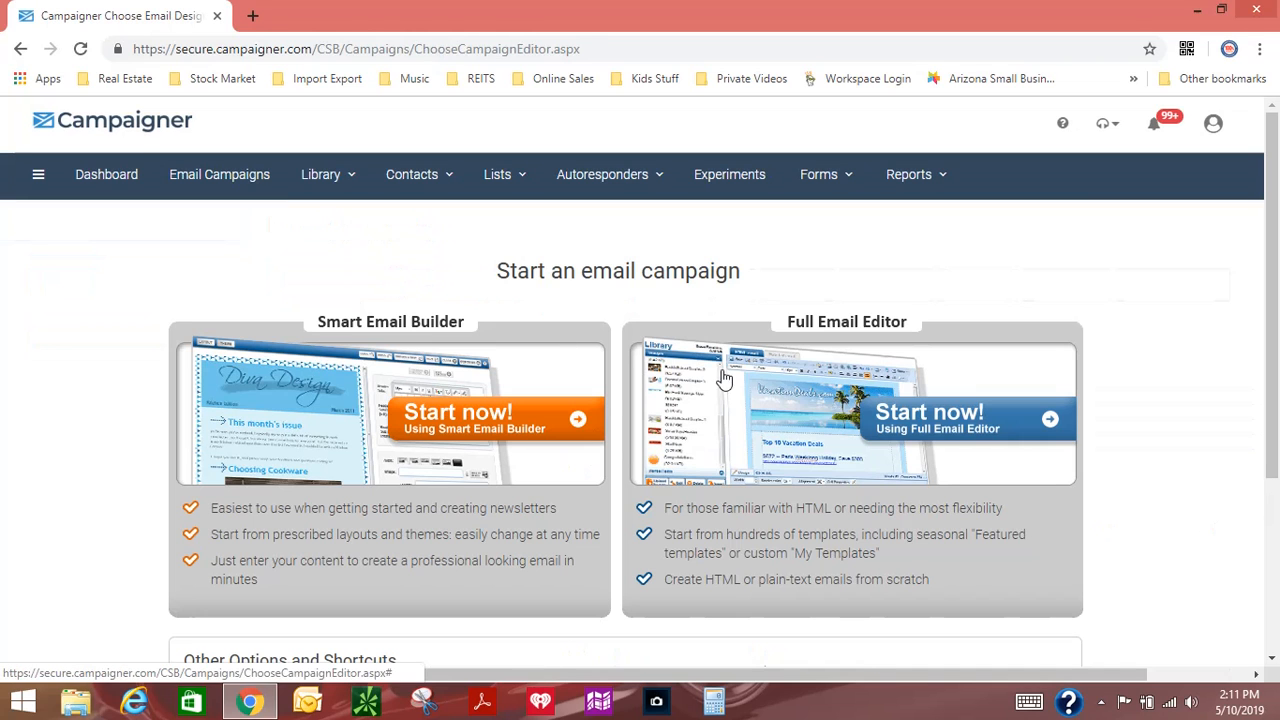
left_click(726, 374)
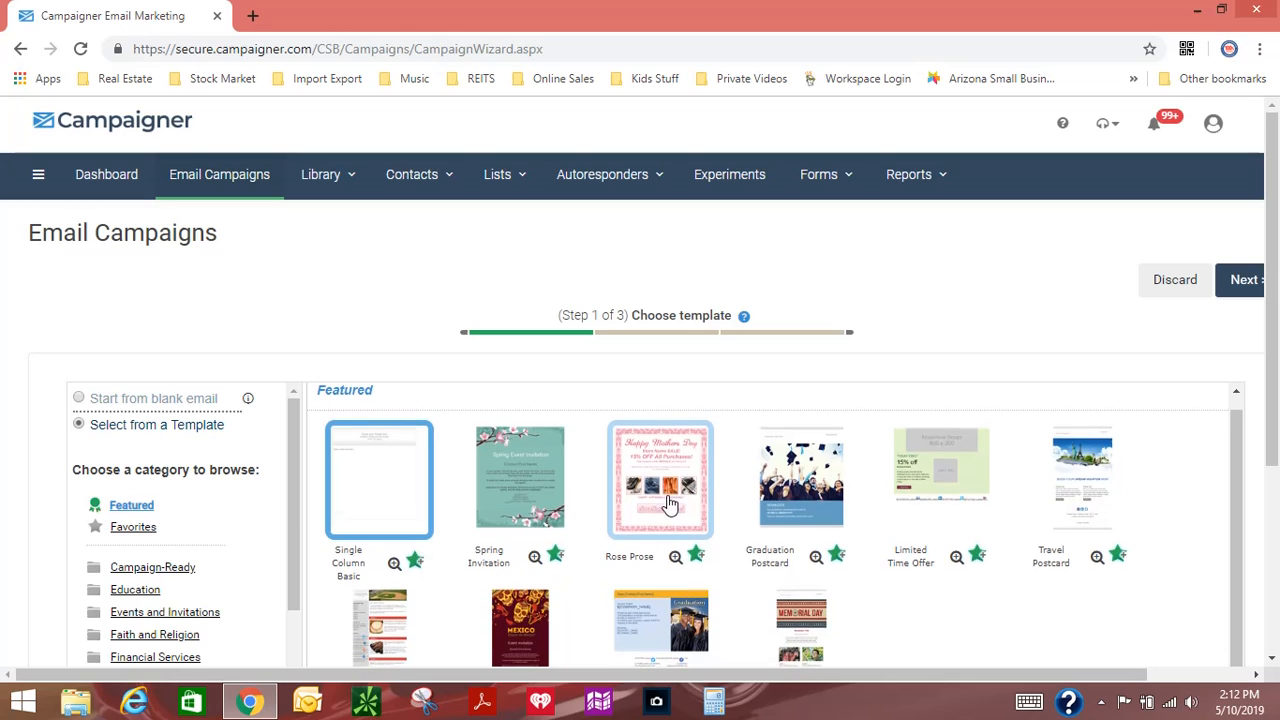
Step: Browse the template categories, choose the featured Single Column Basic template and continue to email editing
scroll(632, 517, "down", 3)
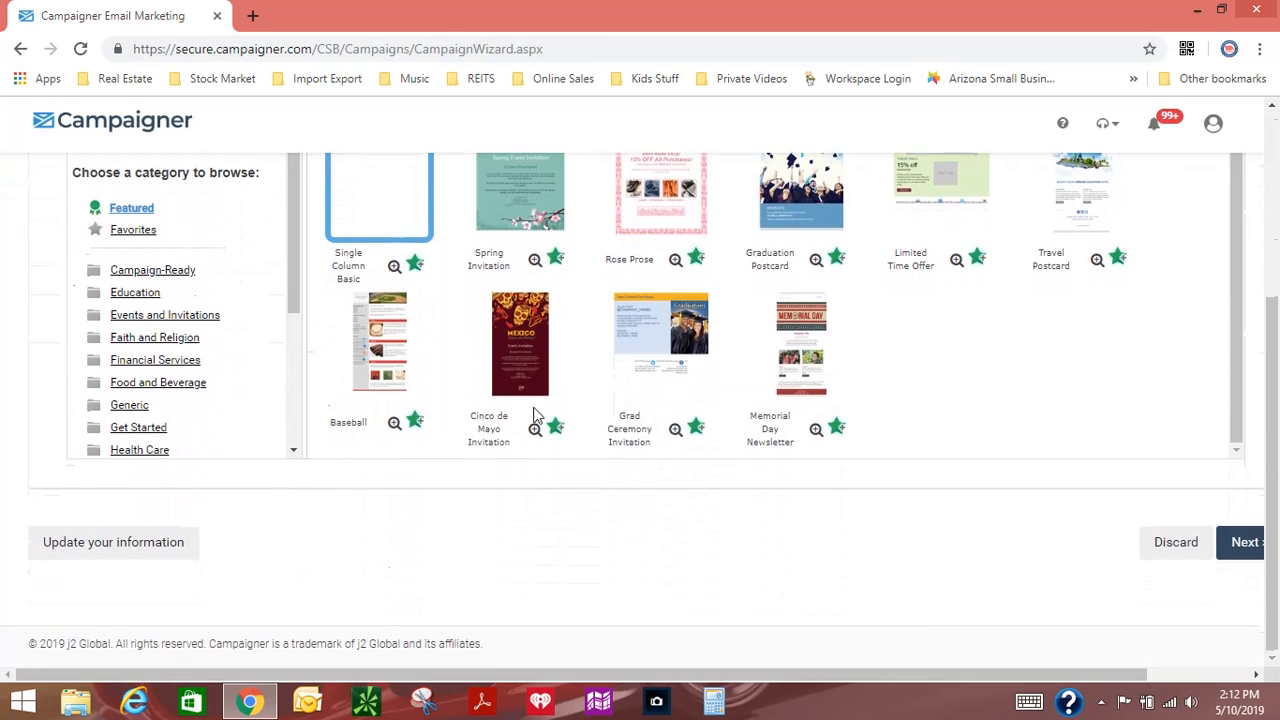
scroll(471, 409, "up", 1)
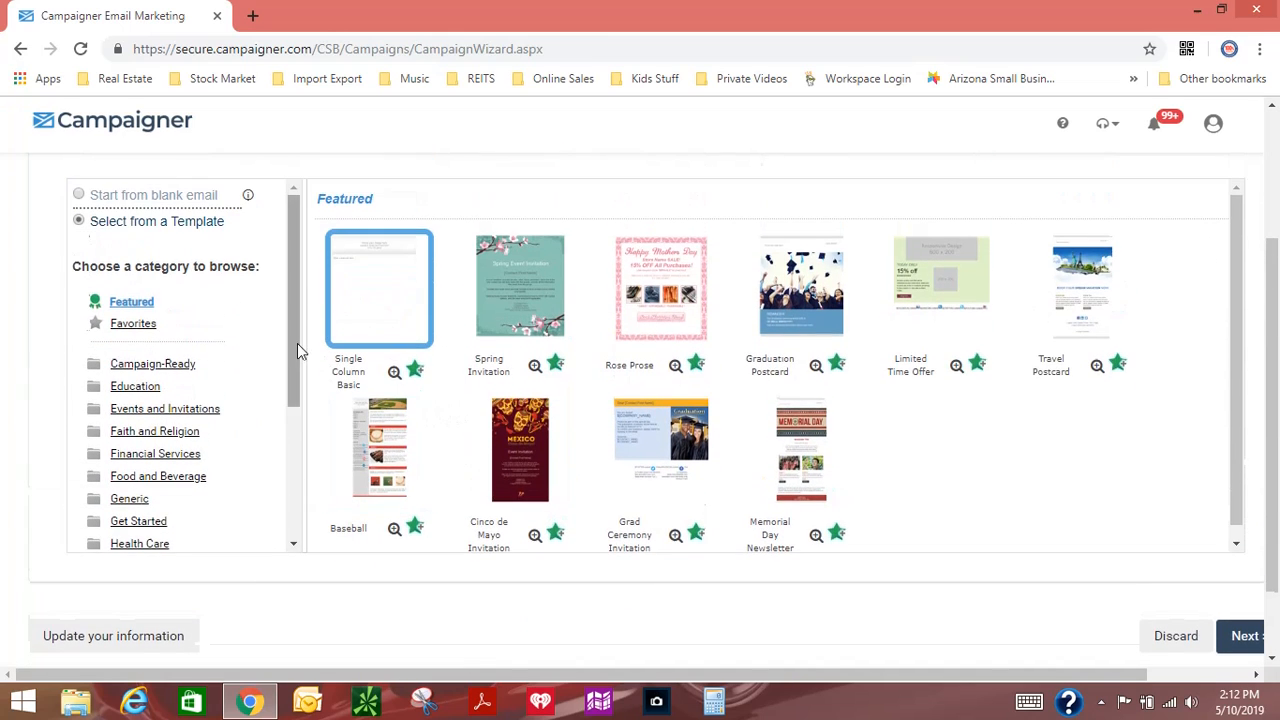
left_click_drag(297, 343, 290, 481)
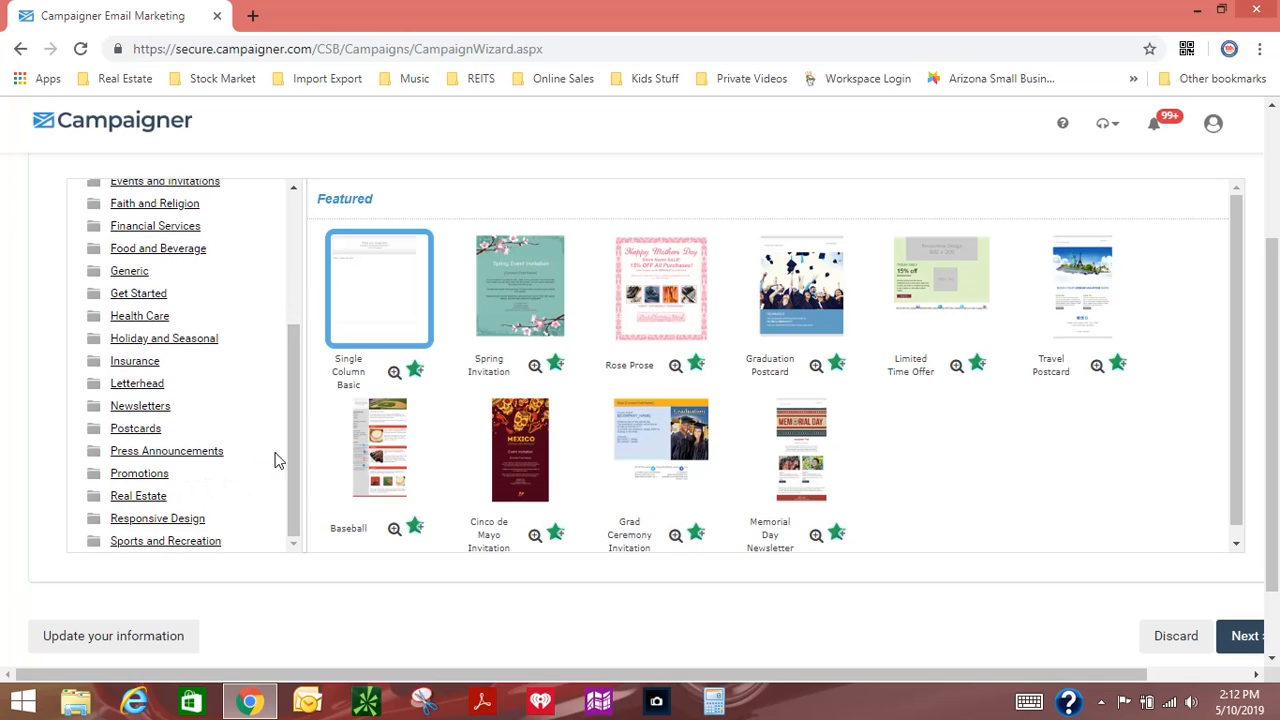
left_click_drag(292, 466, 298, 328)
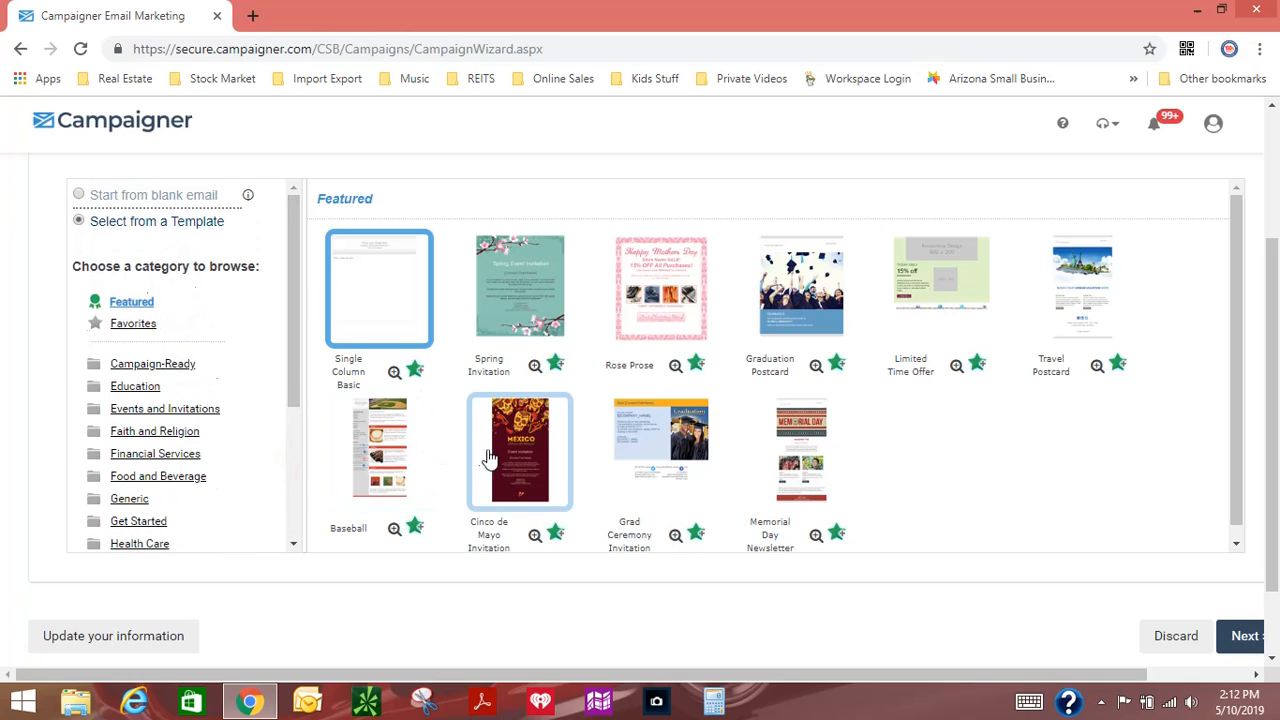
scroll(538, 466, "up", 2)
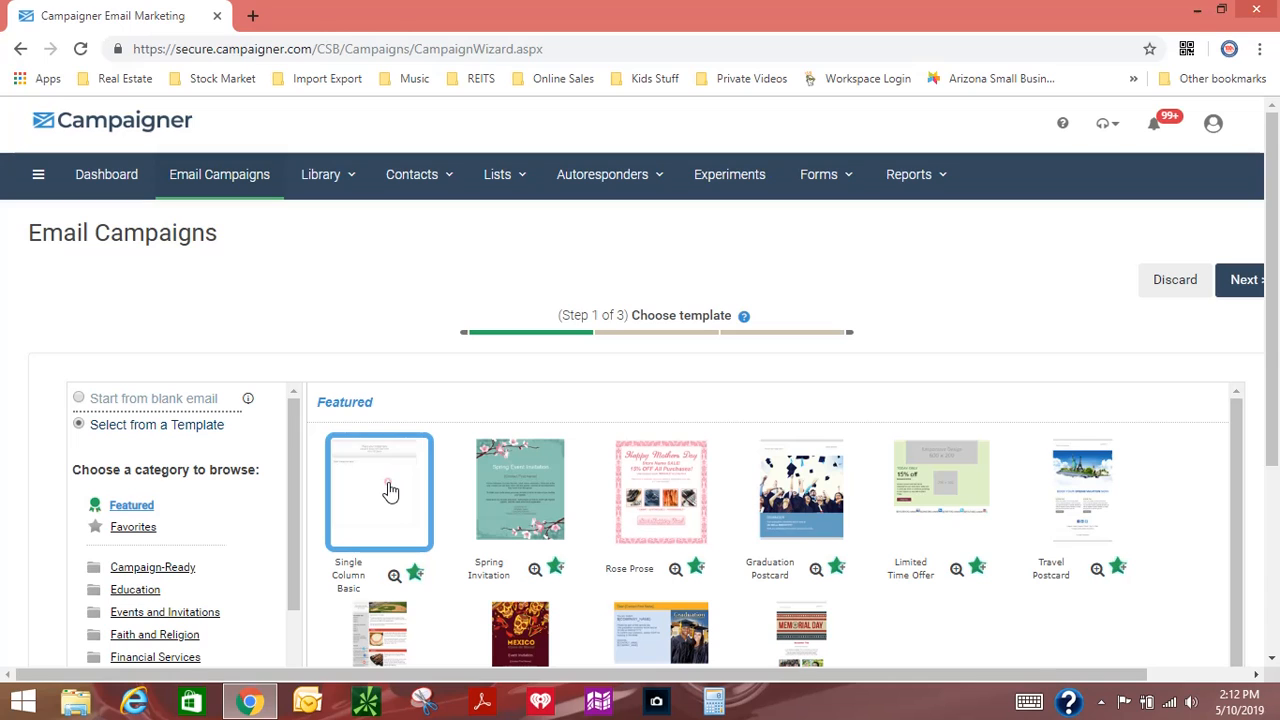
left_click(387, 483)
left_click_drag(803, 674, 952, 673)
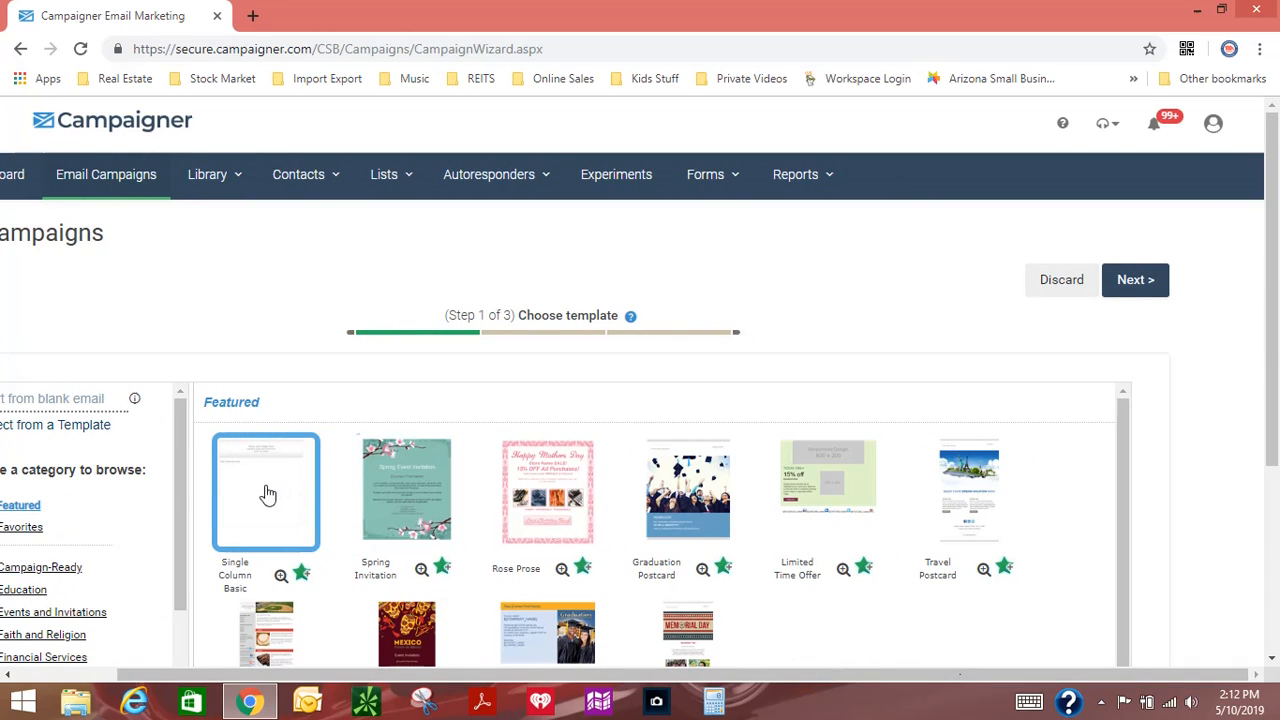
left_click(1143, 281)
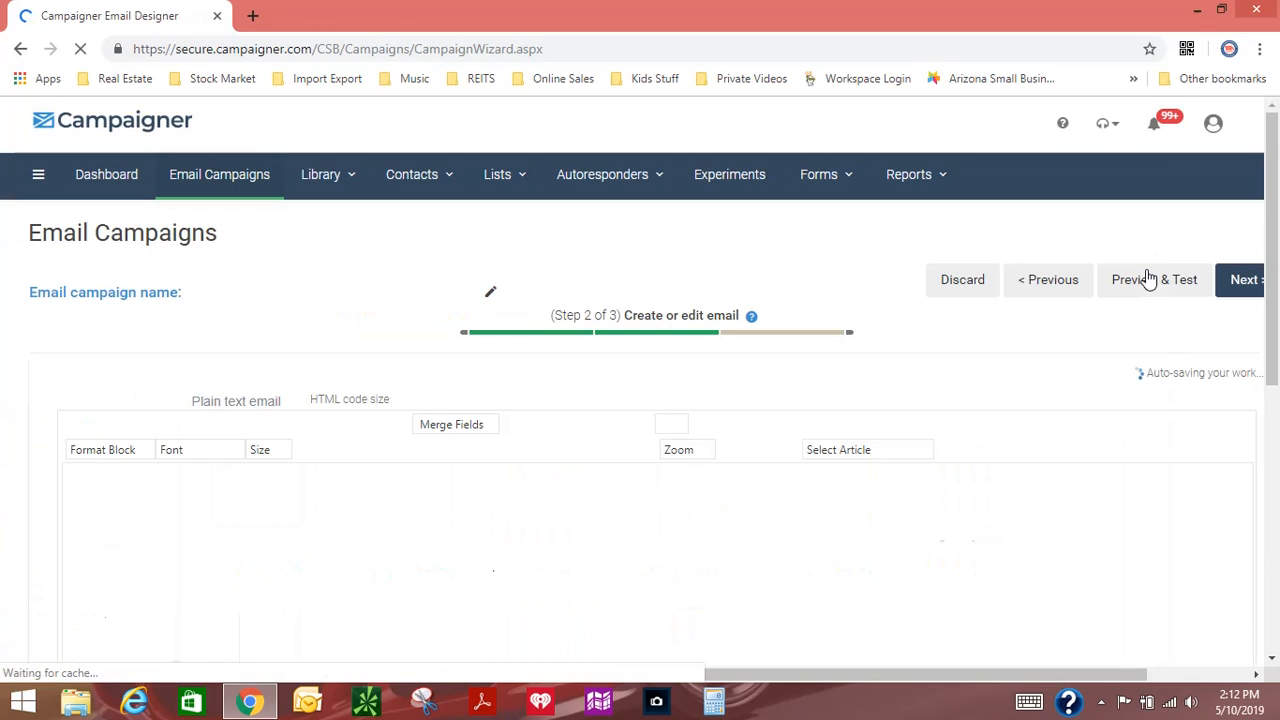
Step: Name the email campaign "Seller Email #1", save the name and continue to the email details
left_click_drag(322, 297, 192, 291)
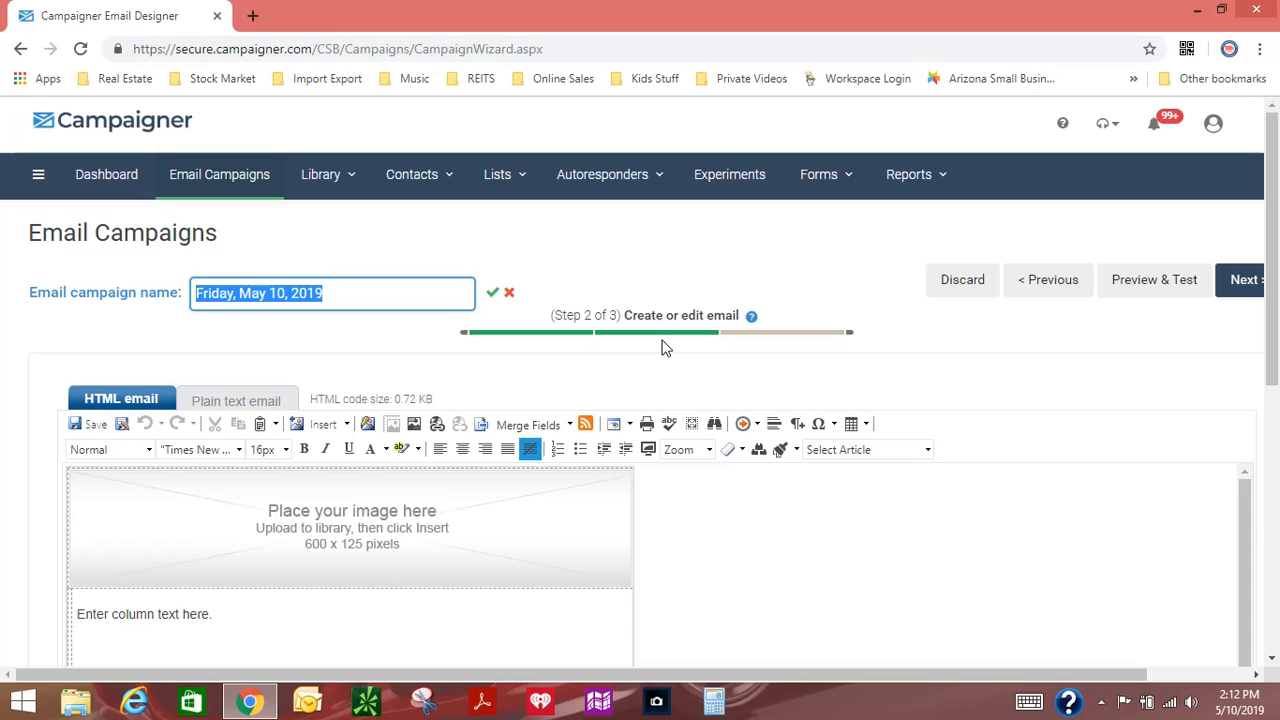
type("Seller")
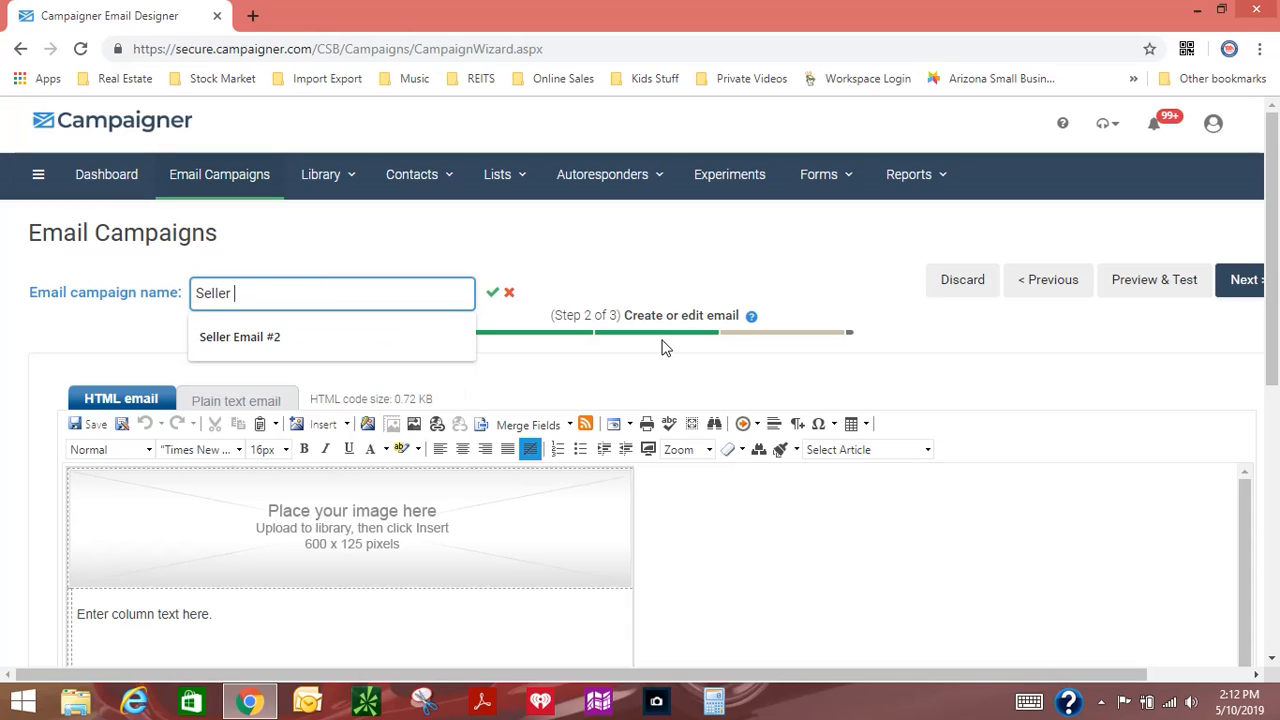
type(" Email #1")
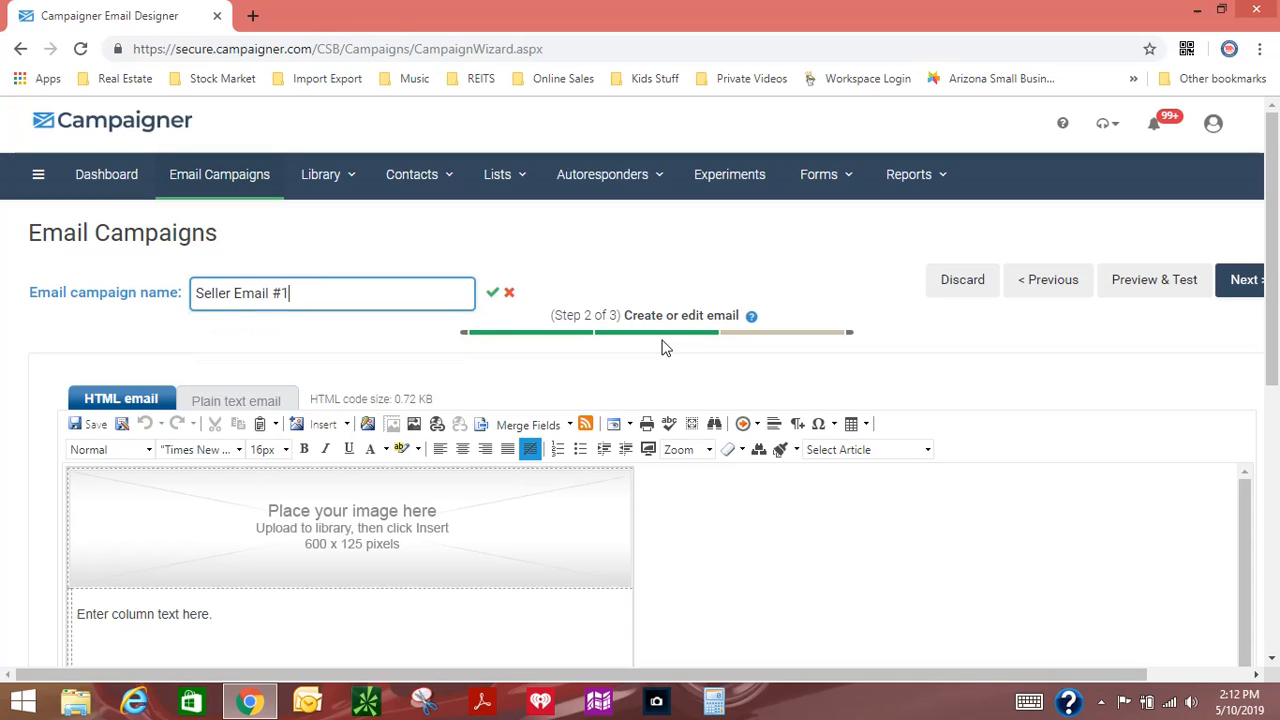
left_click(492, 294)
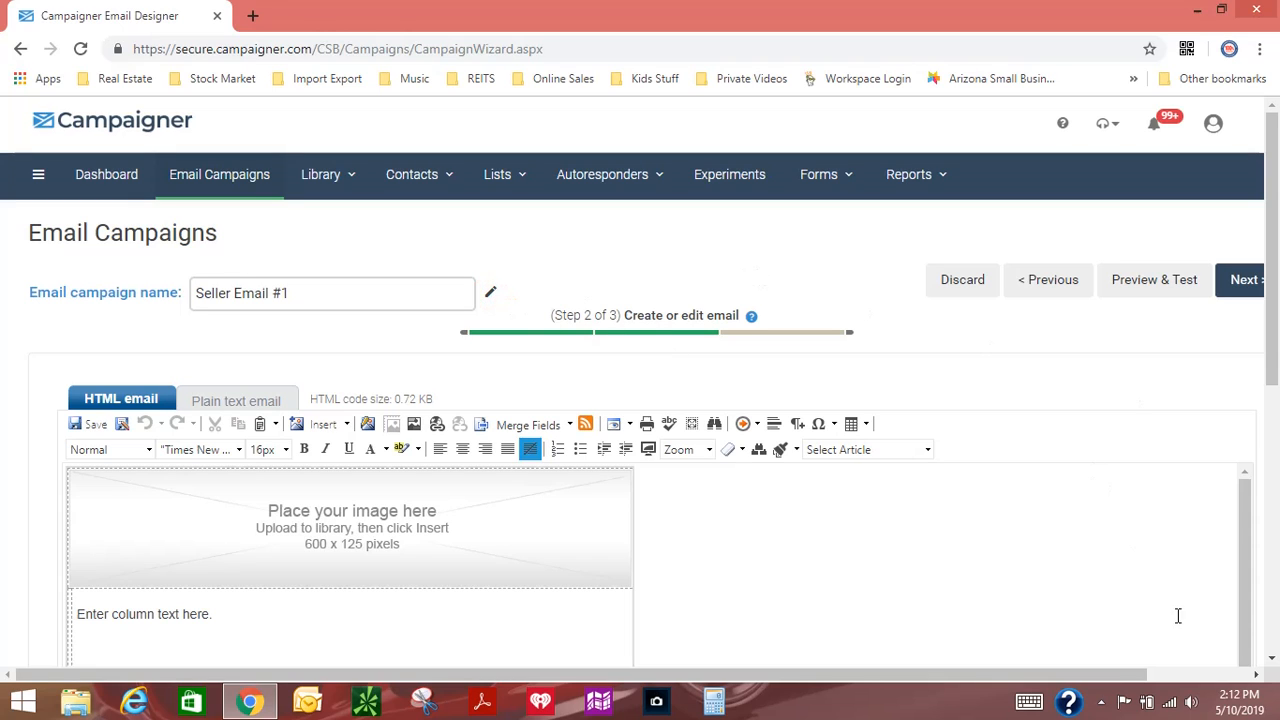
left_click(1186, 674)
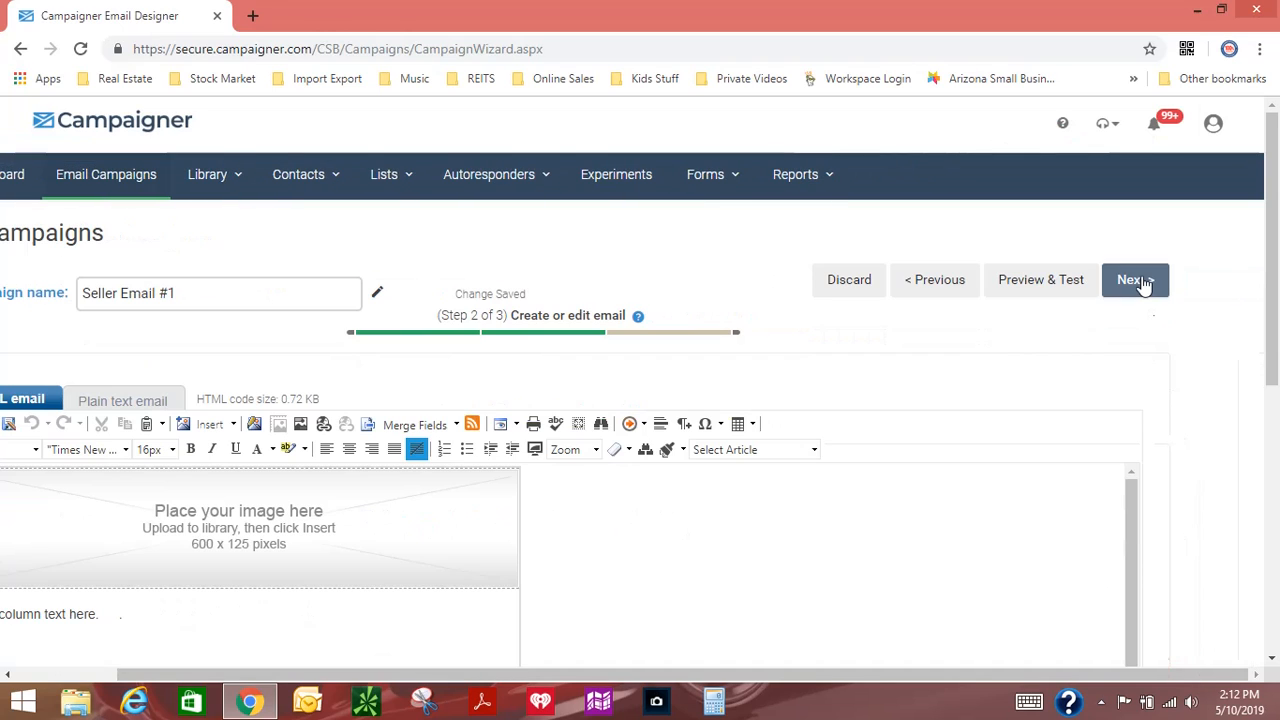
left_click(1143, 283)
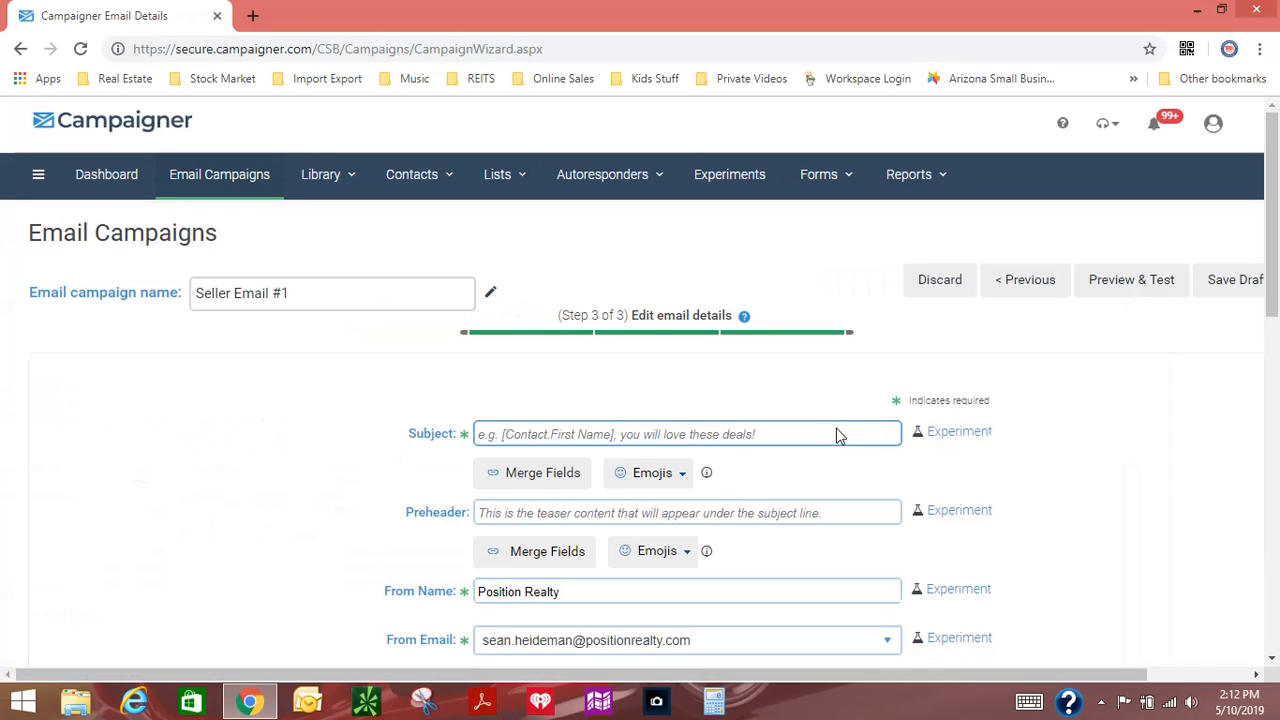
Step: Enter "Thank you For Your Interest In Our Services" as the email subject
left_click(518, 434)
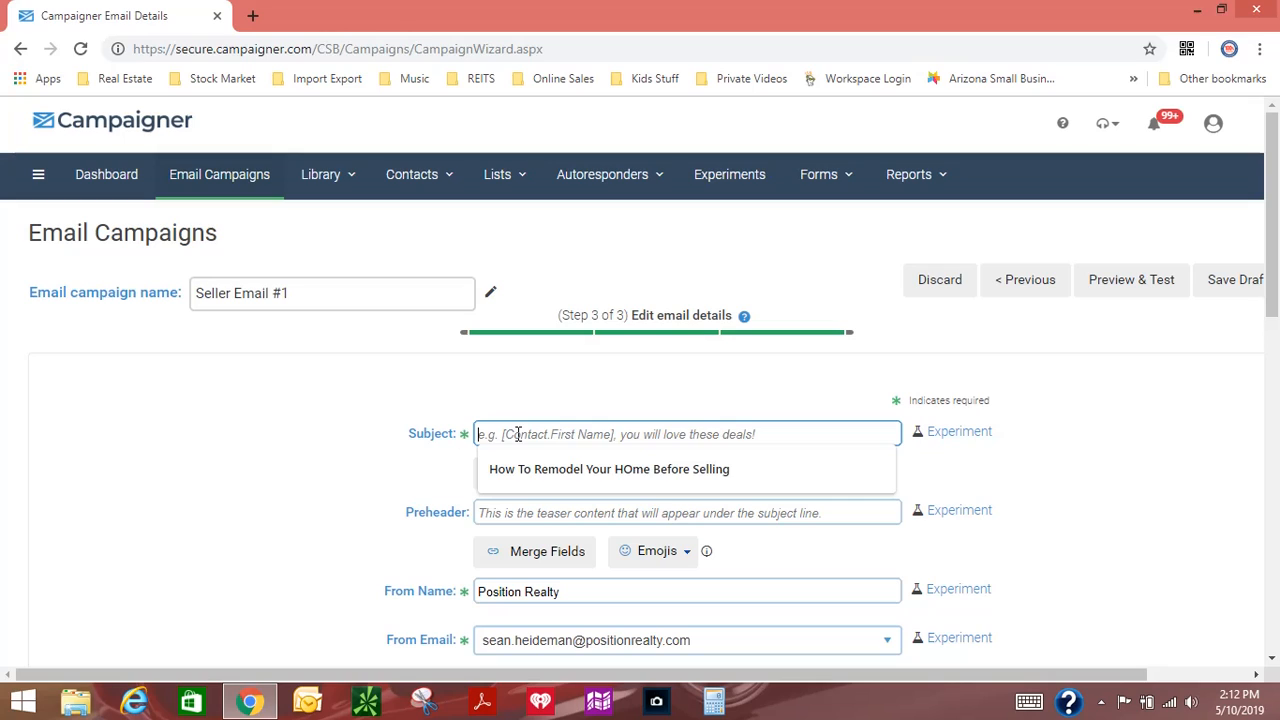
type("tHAN")
key("BackSpace")
key("BackSpace")
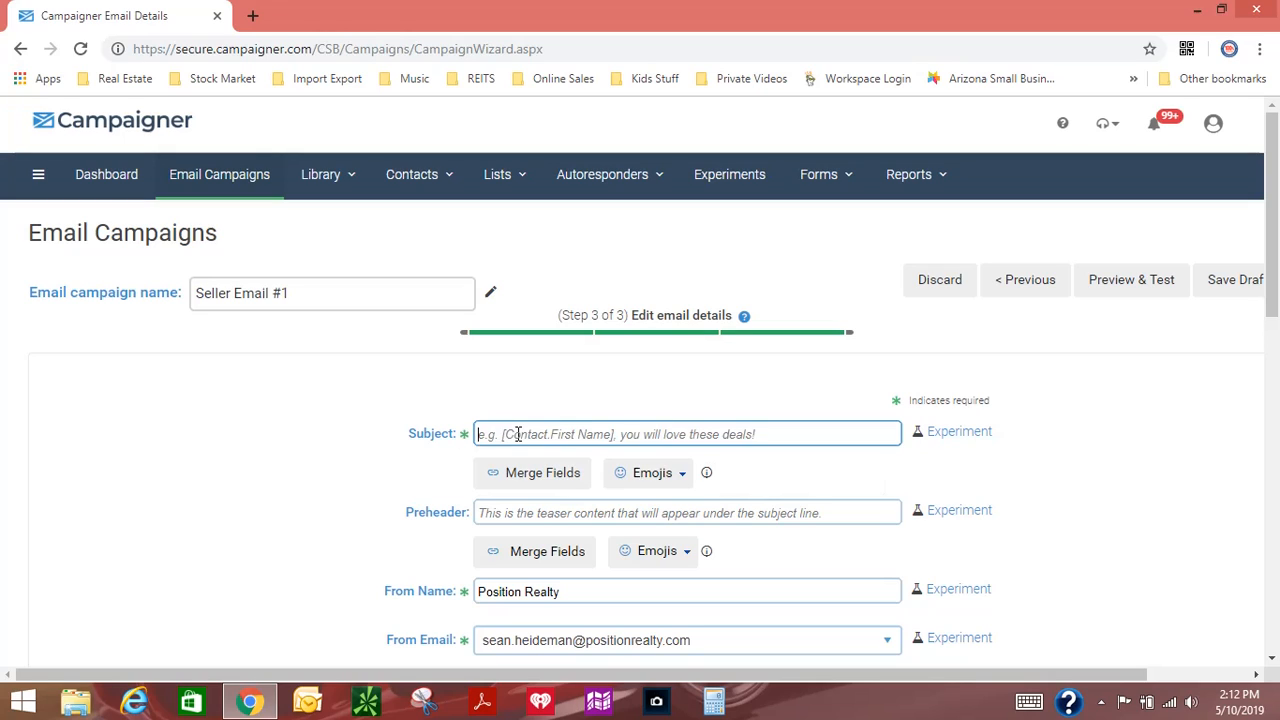
type("tHANK")
key("BackSpace")
key("BackSpace")
type("Tha")
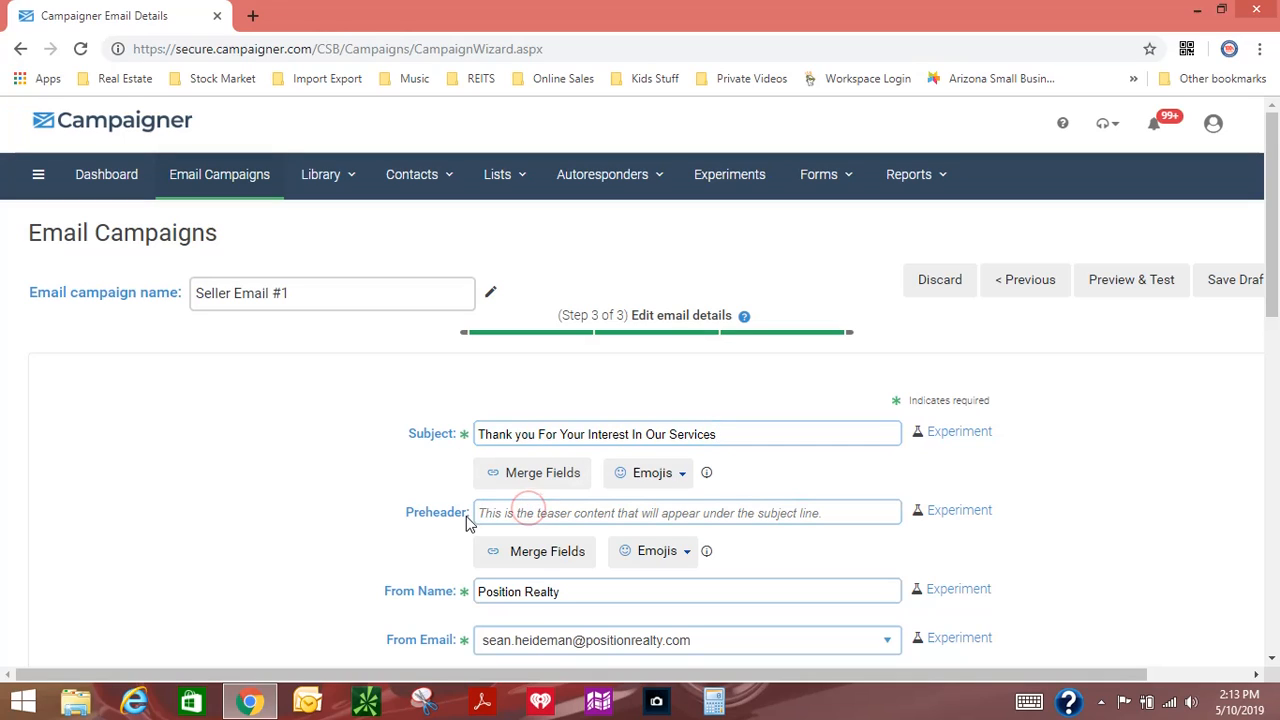
Step: Leave the preheader empty, save the Seller Email #1 campaign as a draft and review its summary
left_click(508, 514)
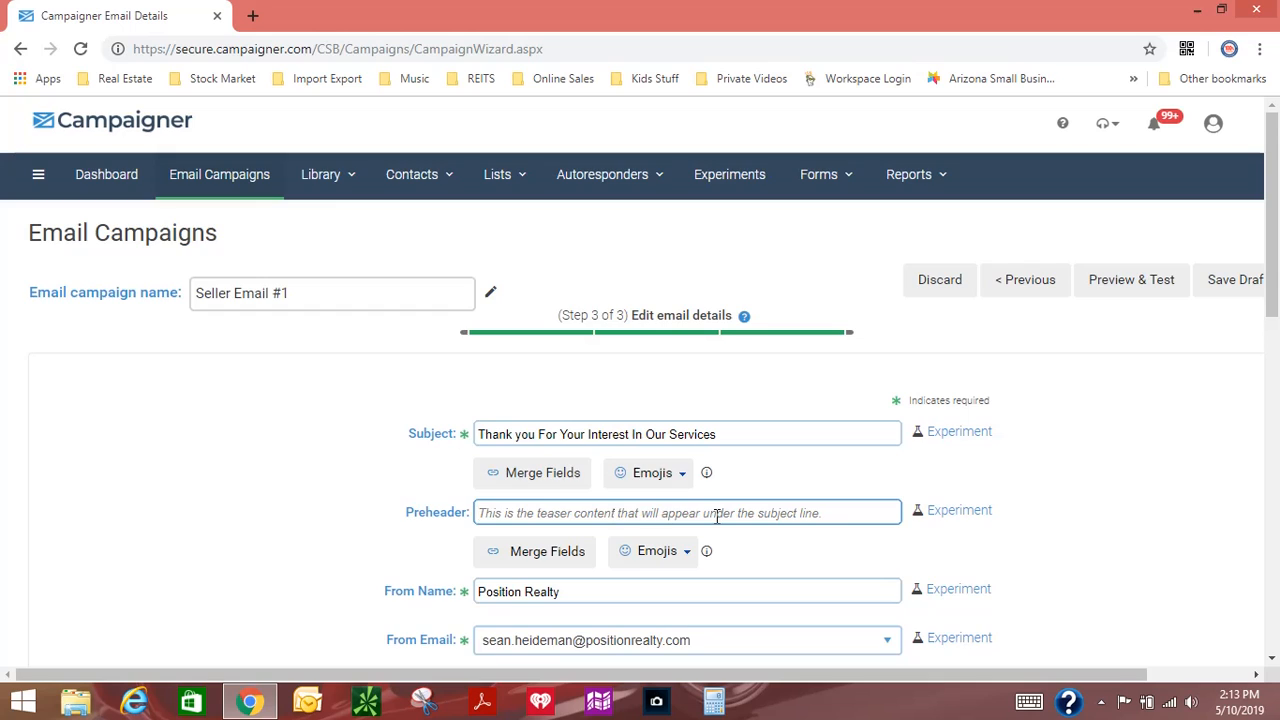
scroll(720, 518, "down", 2)
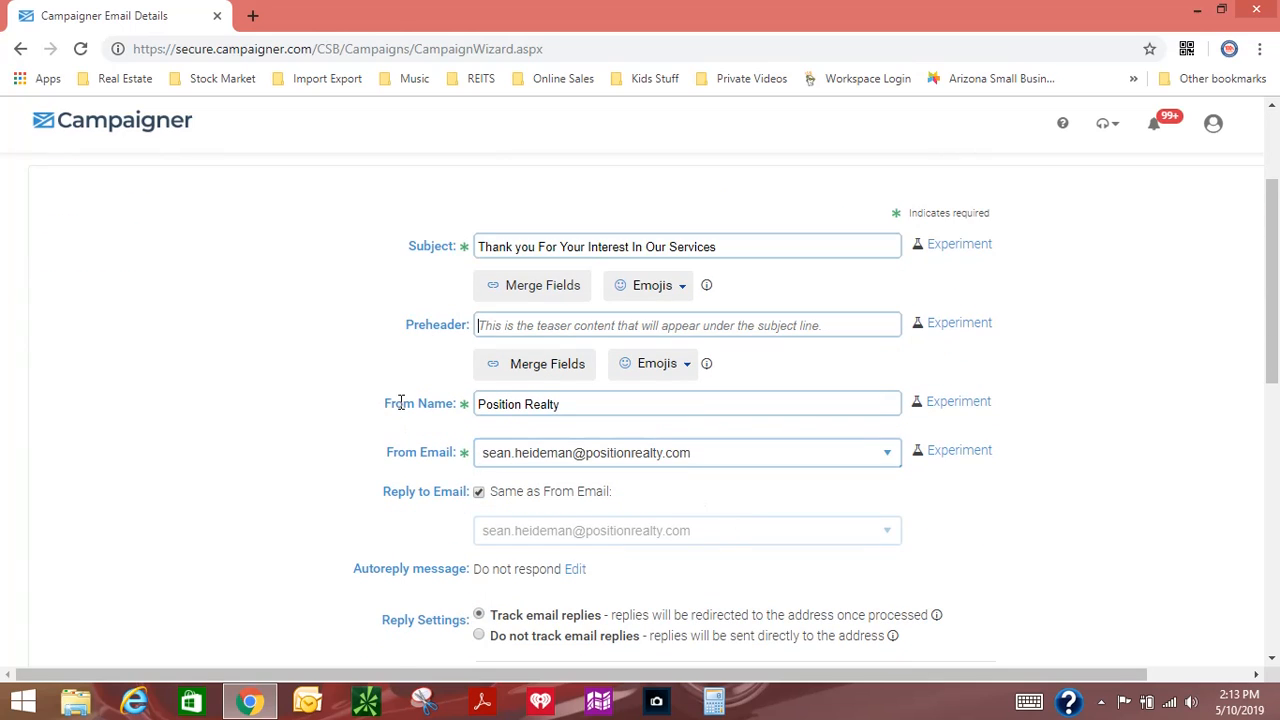
left_click(508, 411)
scroll(1019, 576, "up", 2)
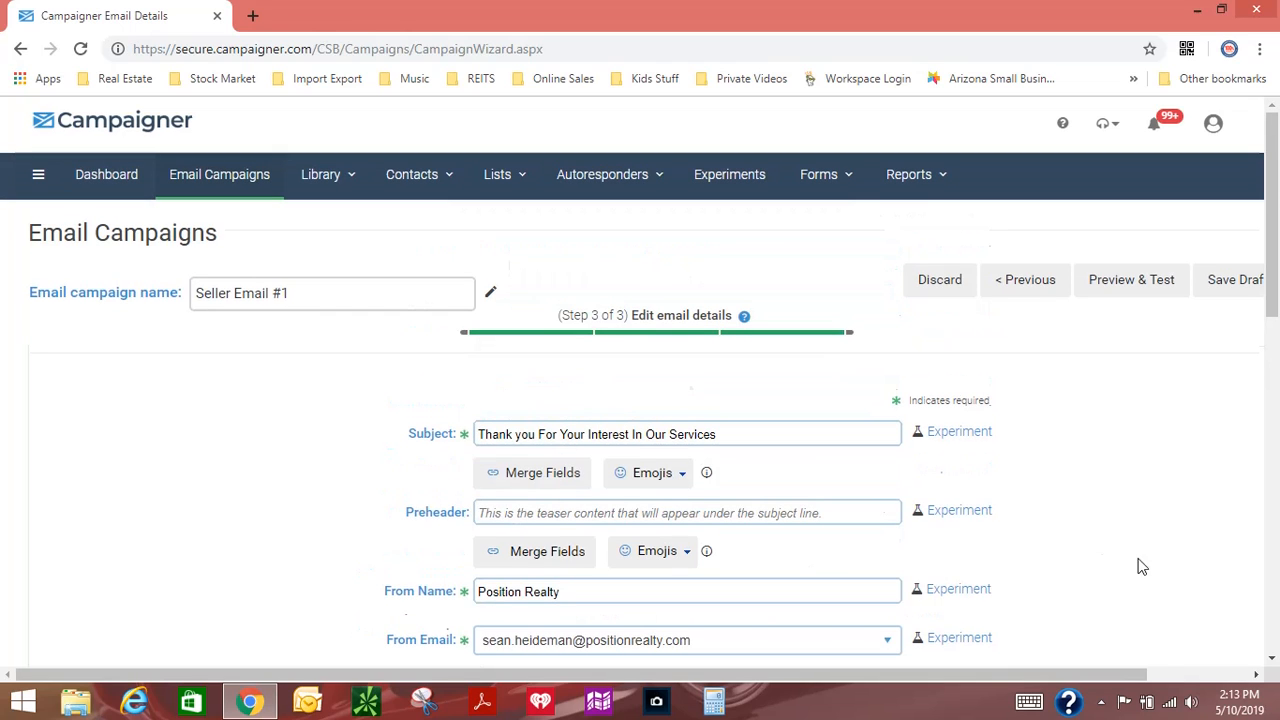
left_click(1180, 674)
left_click(1148, 287)
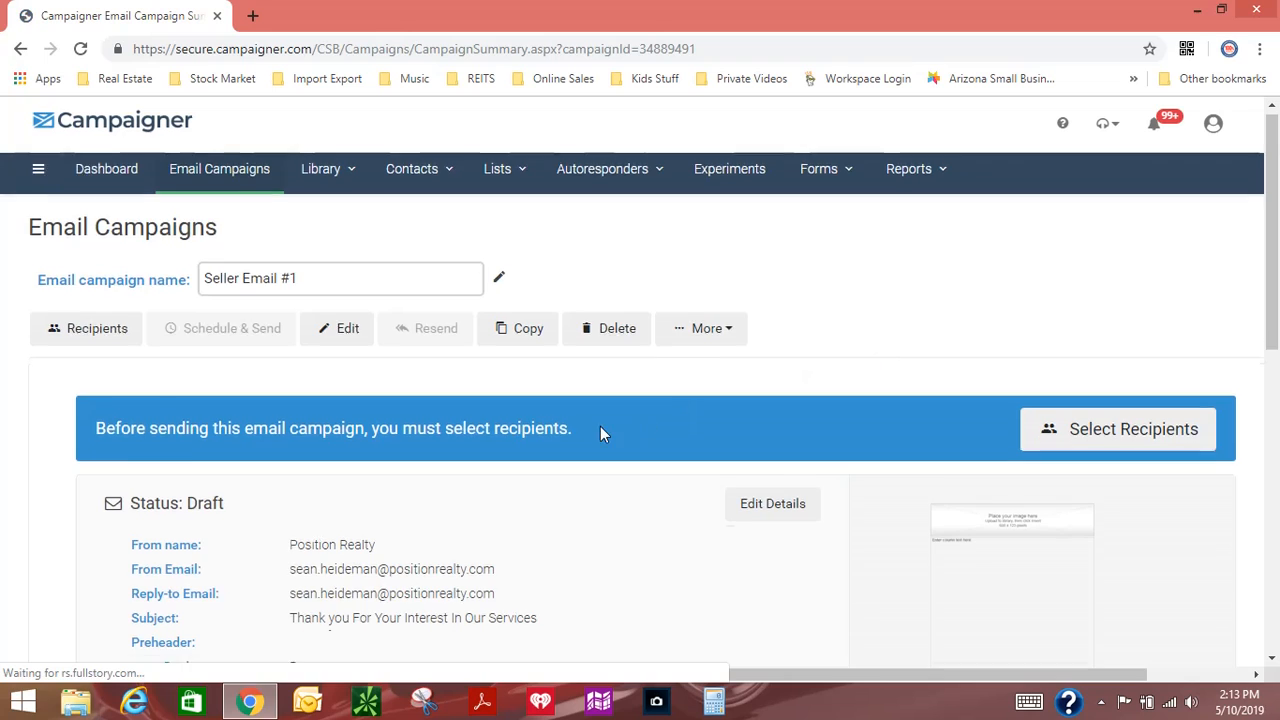
scroll(600, 429, "down", 2)
scroll(599, 434, "down", 2)
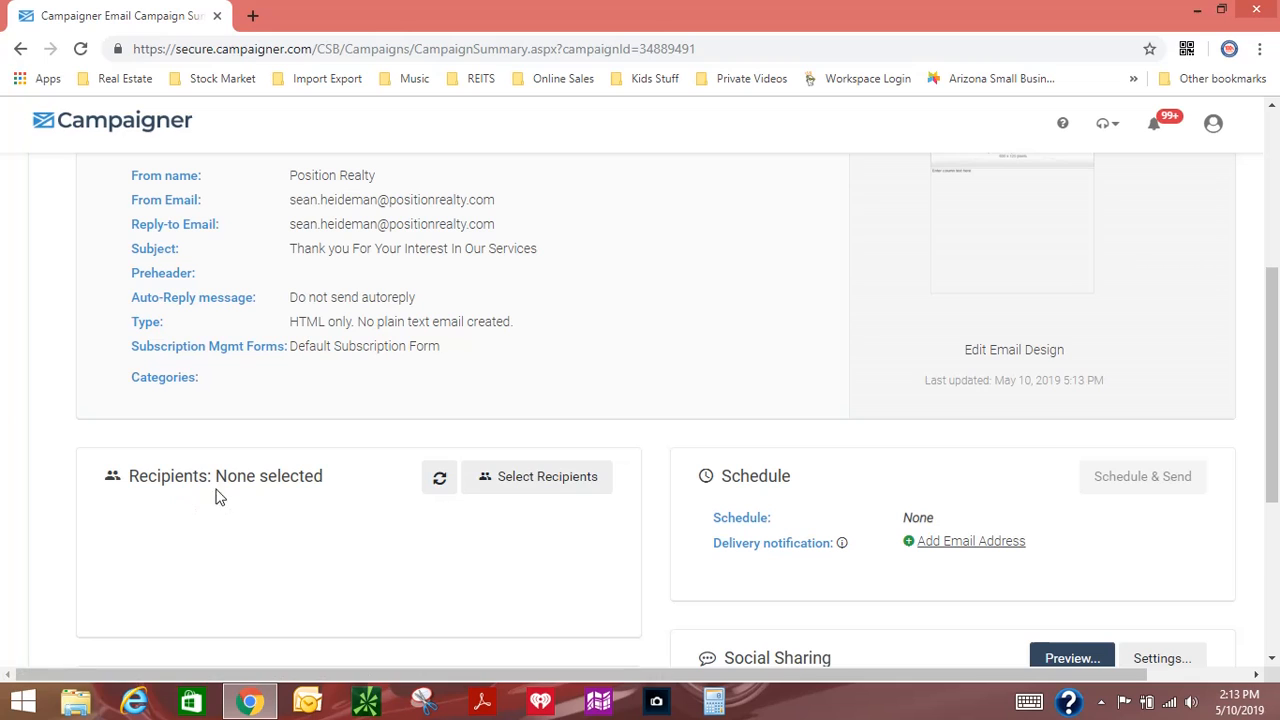
scroll(597, 506, "up", 1)
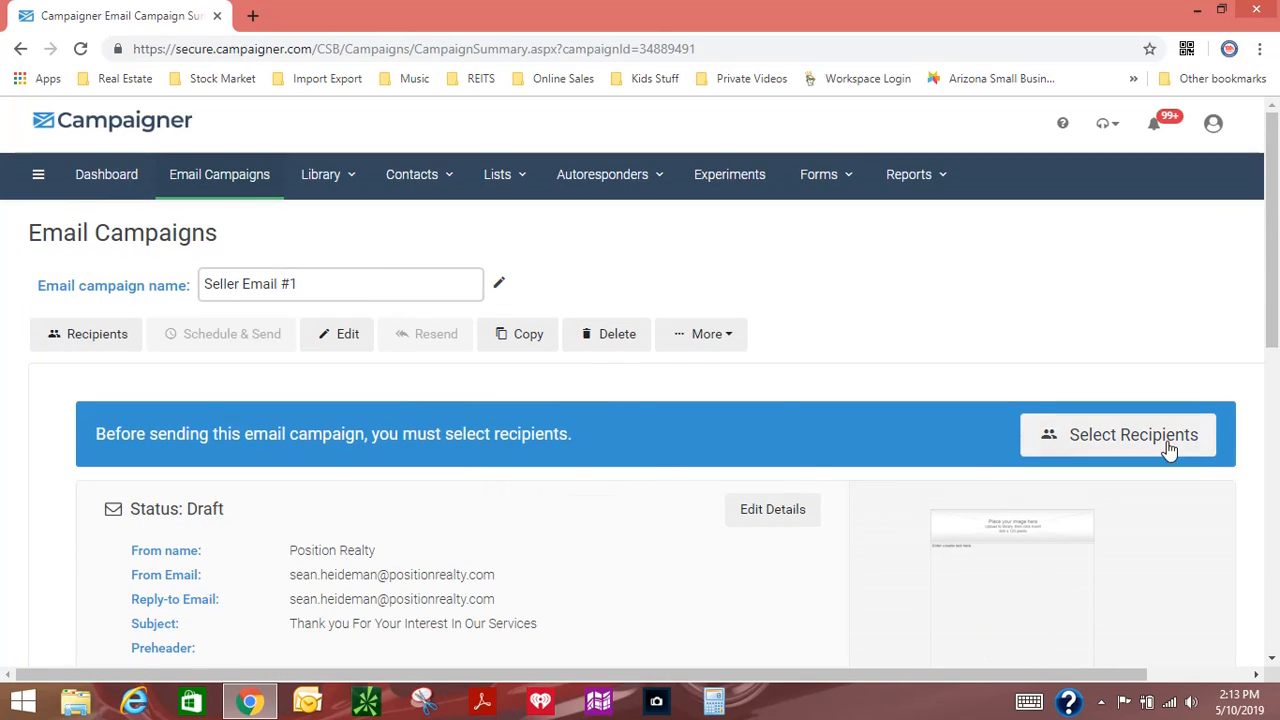
Step: Start another email campaign from the campaigns list with the Full Email Editor and continue with the Single Column Basic template
left_click(210, 178)
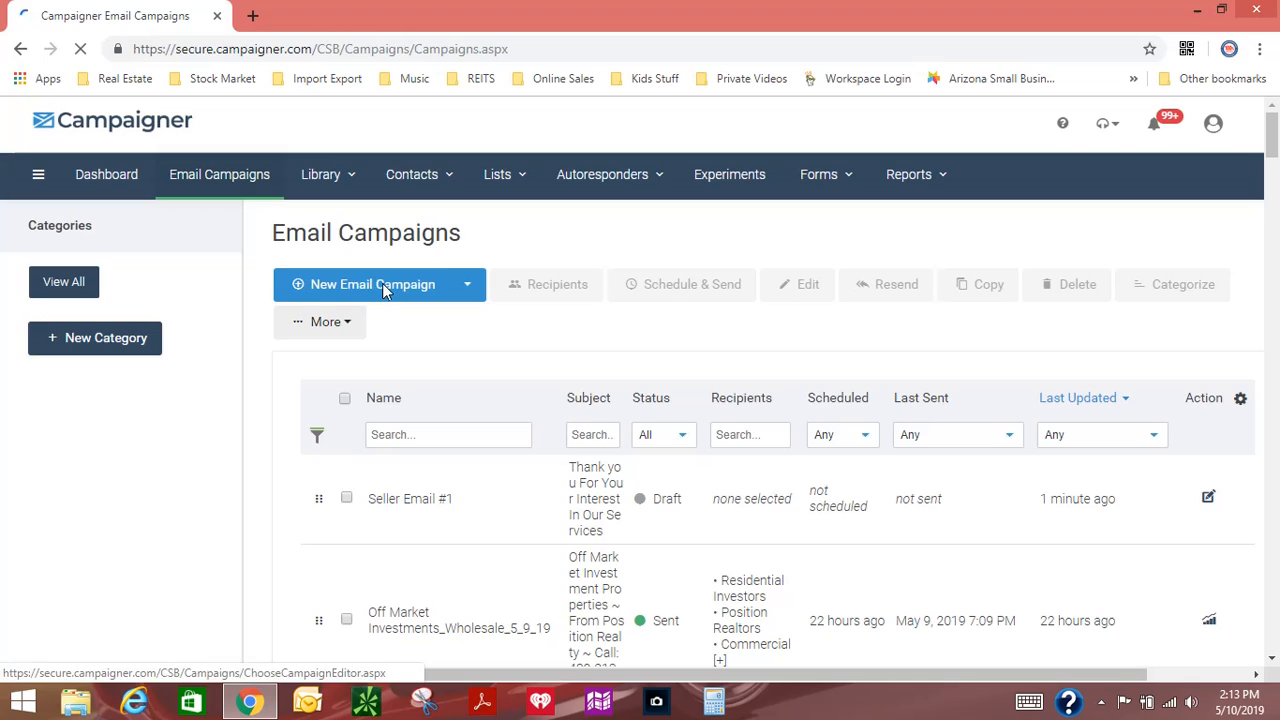
left_click(385, 289)
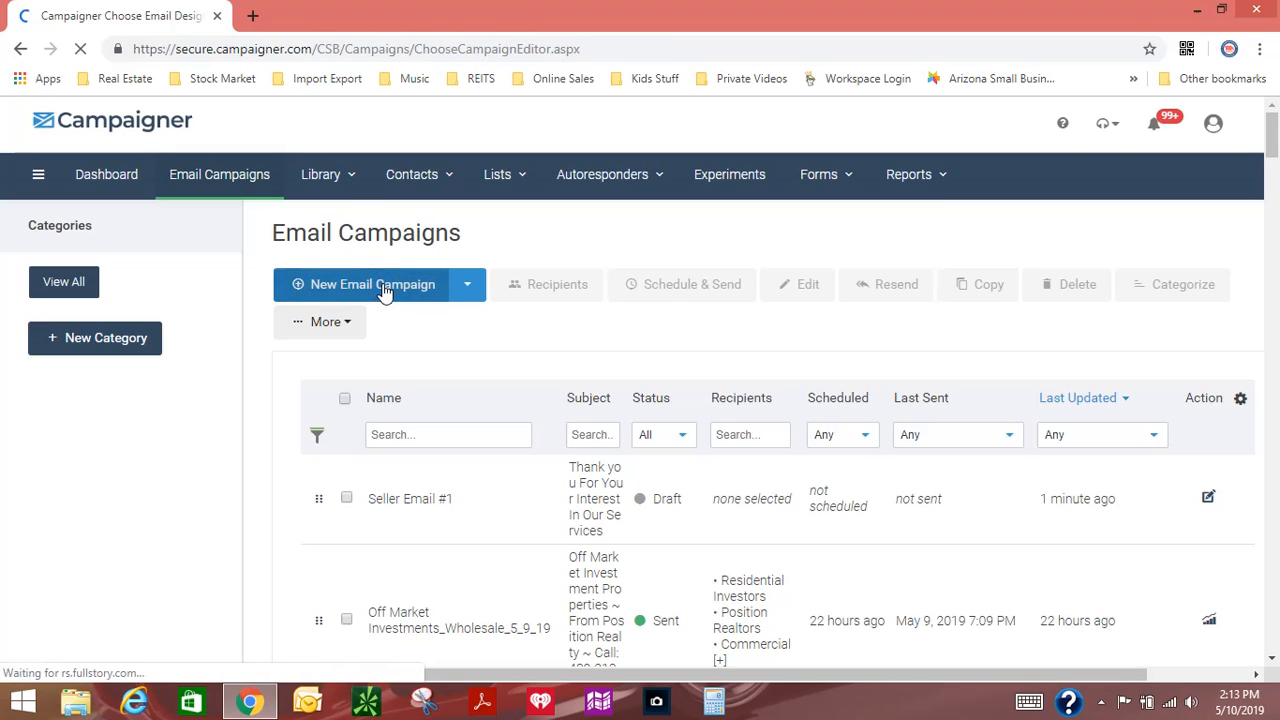
left_click(815, 413)
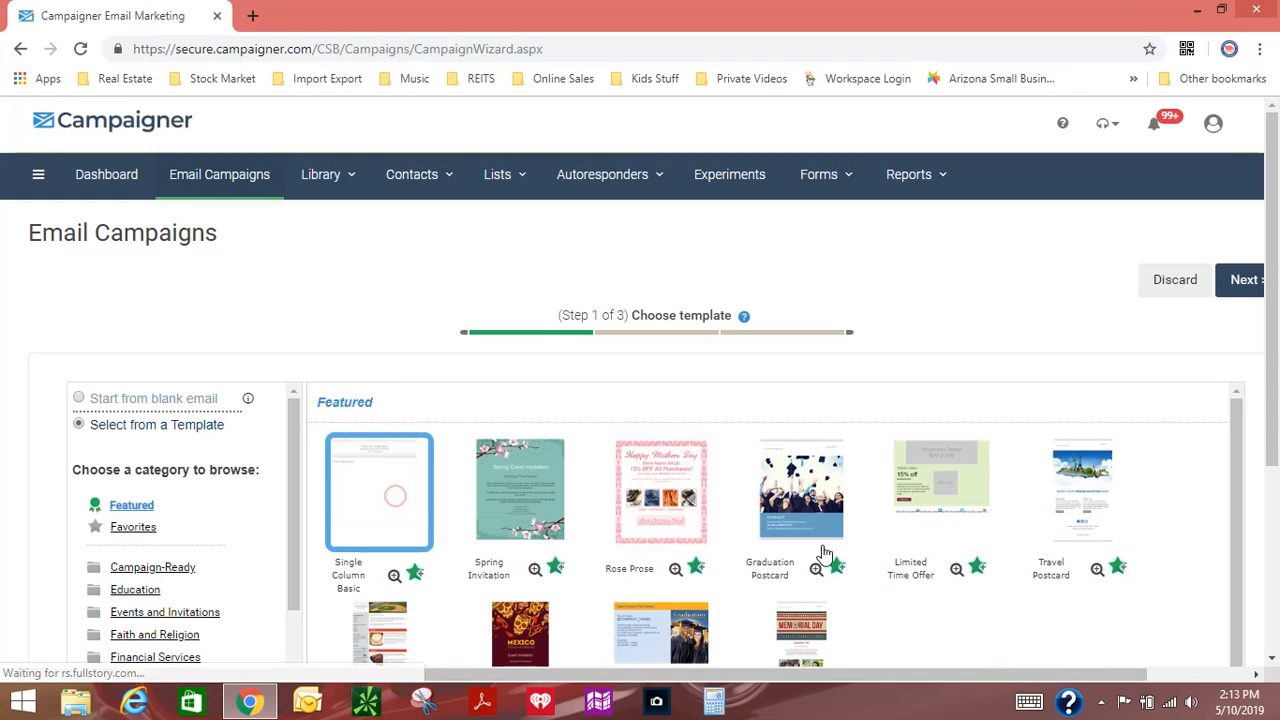
left_click(1199, 672)
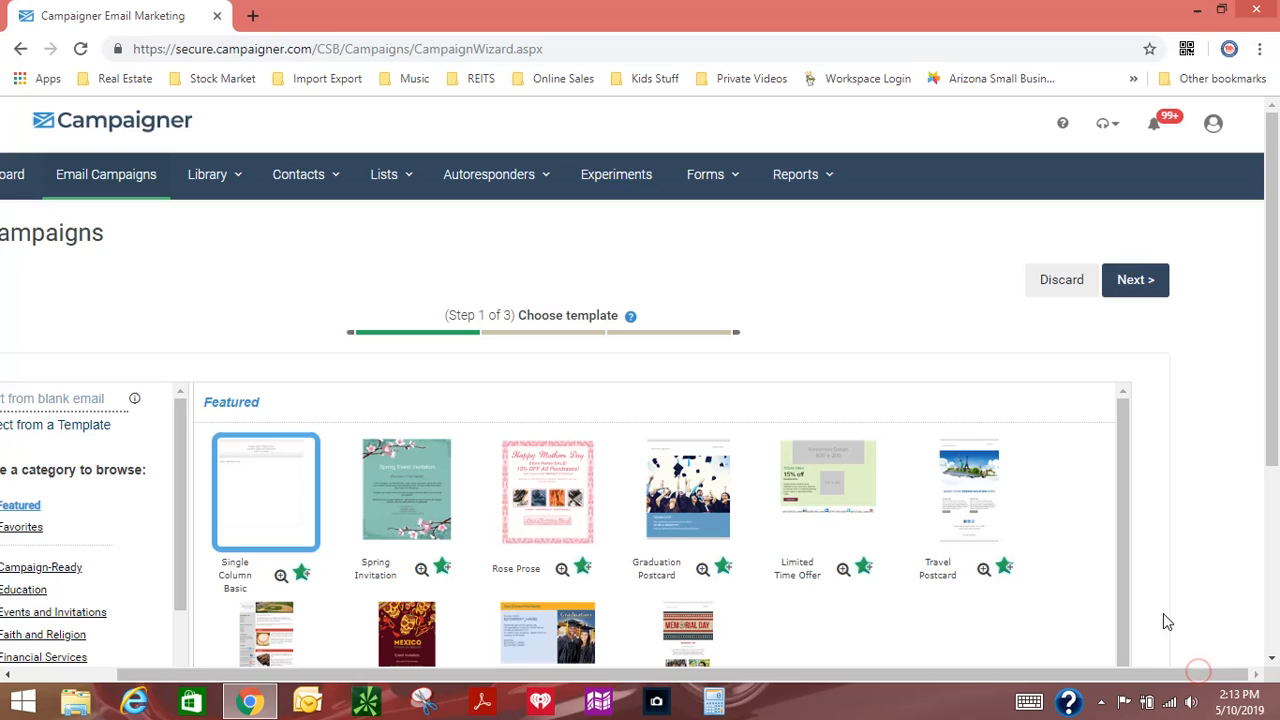
left_click(1140, 280)
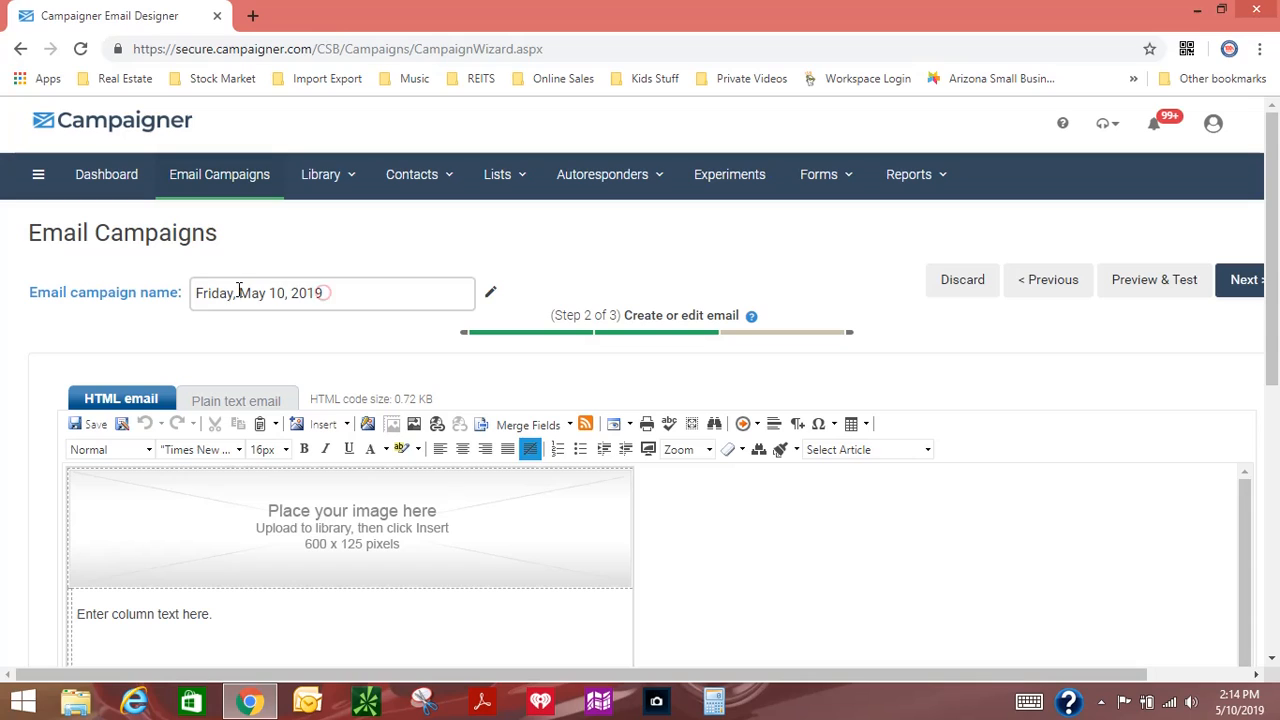
Step: Name the email campaign "Seller Email #2", save the name and continue to the email details
left_click(239, 291)
type("Seller Email #2")
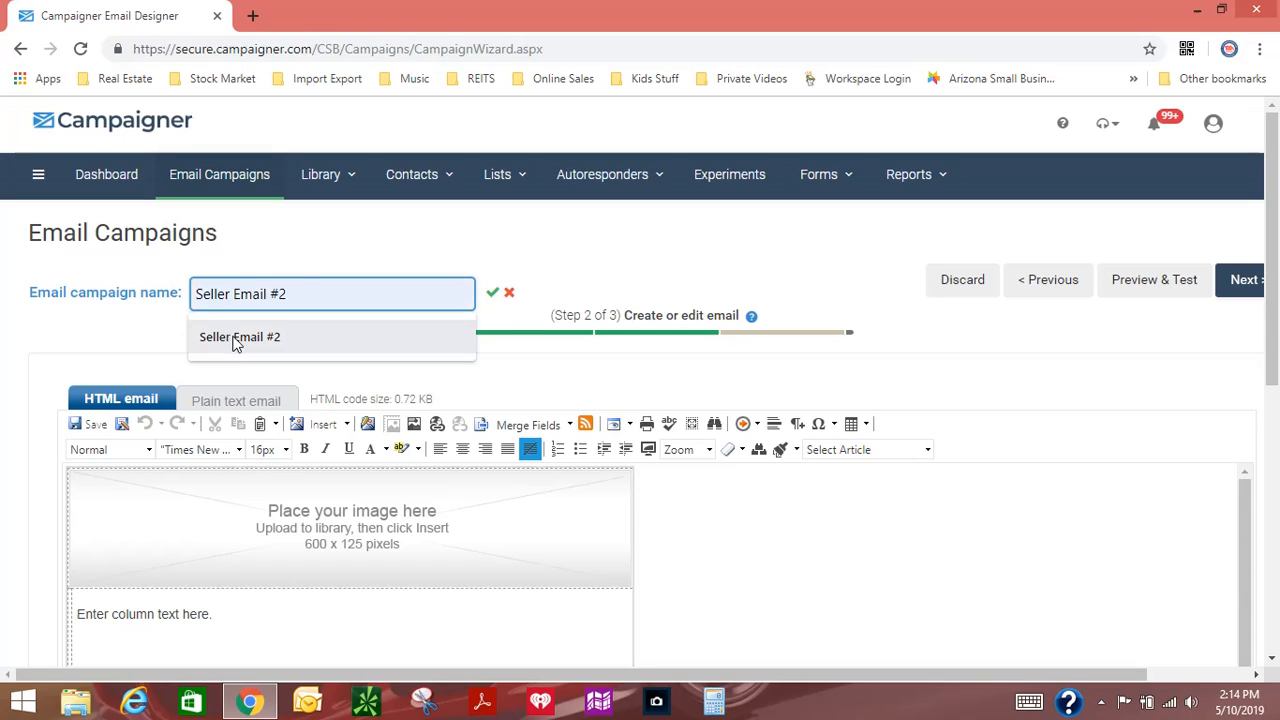
left_click(274, 337)
left_click(492, 292)
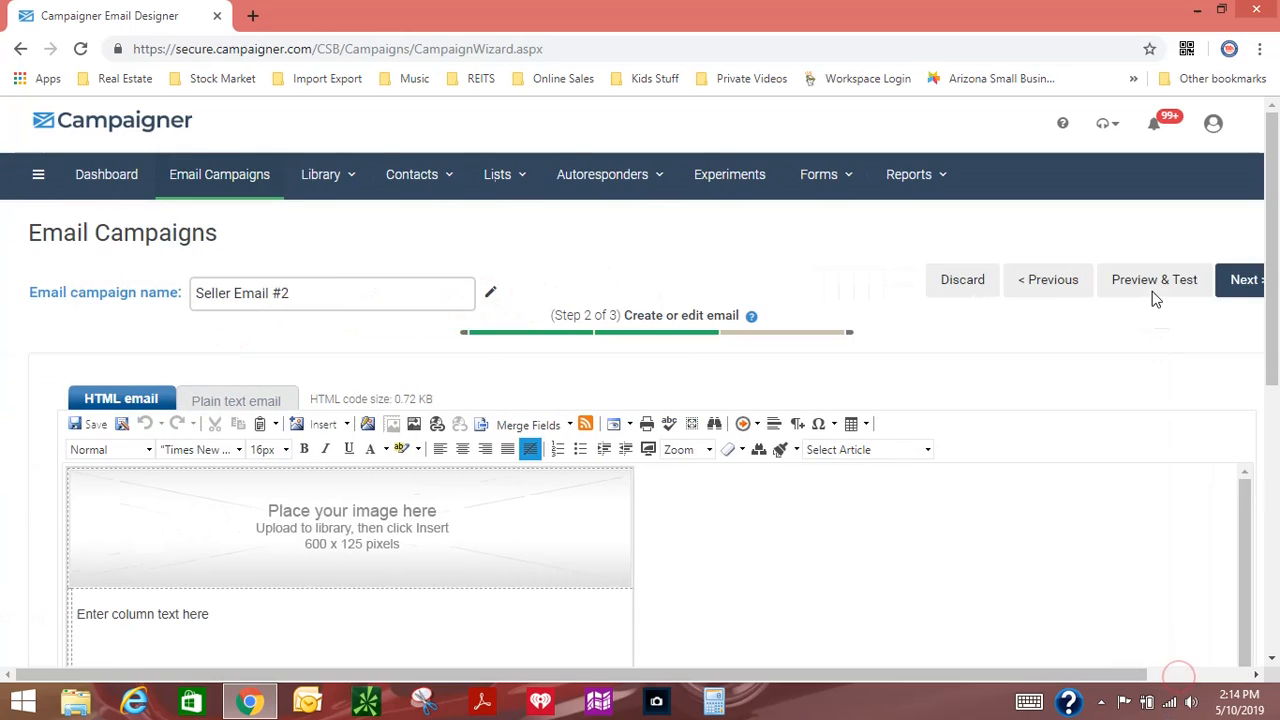
left_click(1153, 285)
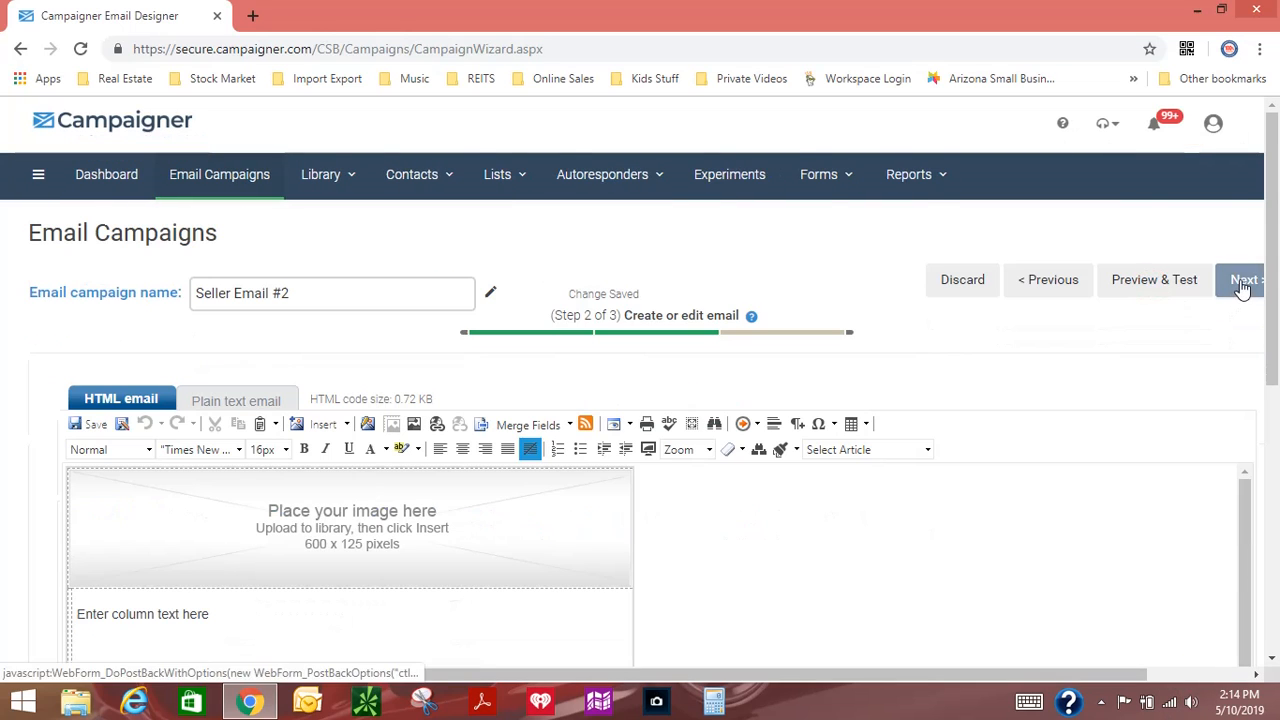
left_click(1237, 292)
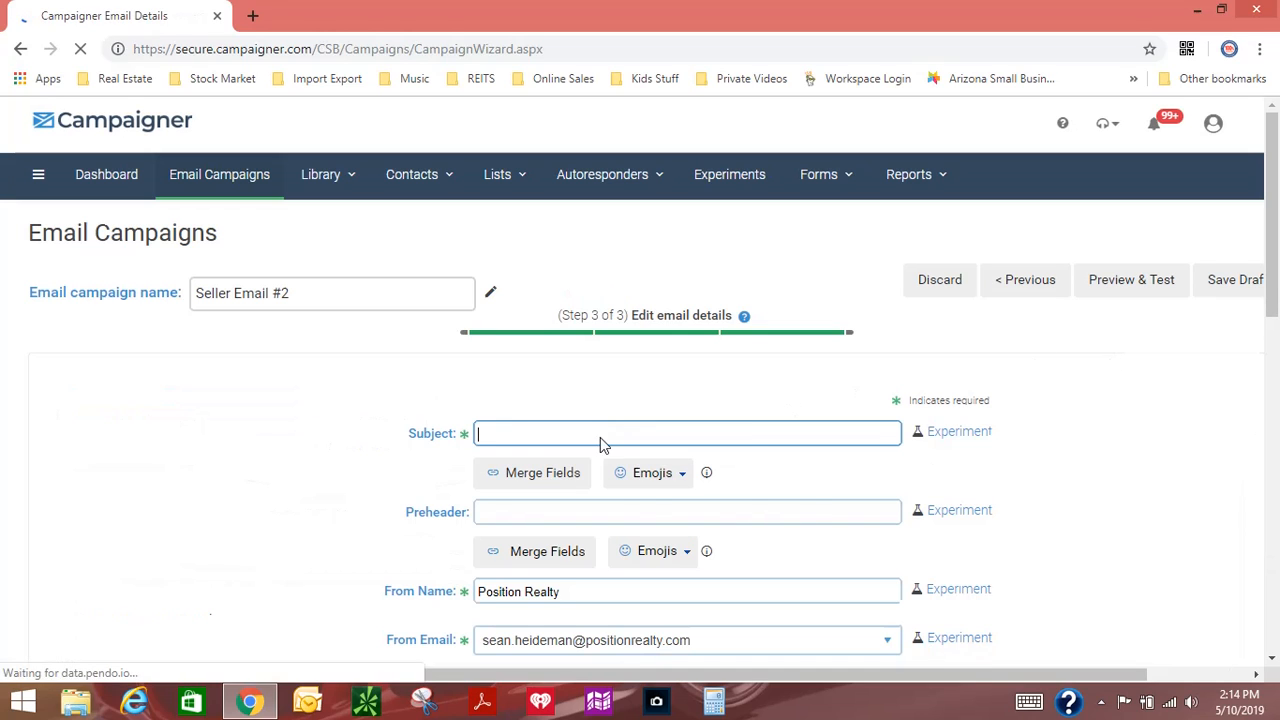
Step: Set the email subject to "How To Remodel Your HOme Before Selling" and save the campaign as a draft
left_click(592, 432)
type("How To")
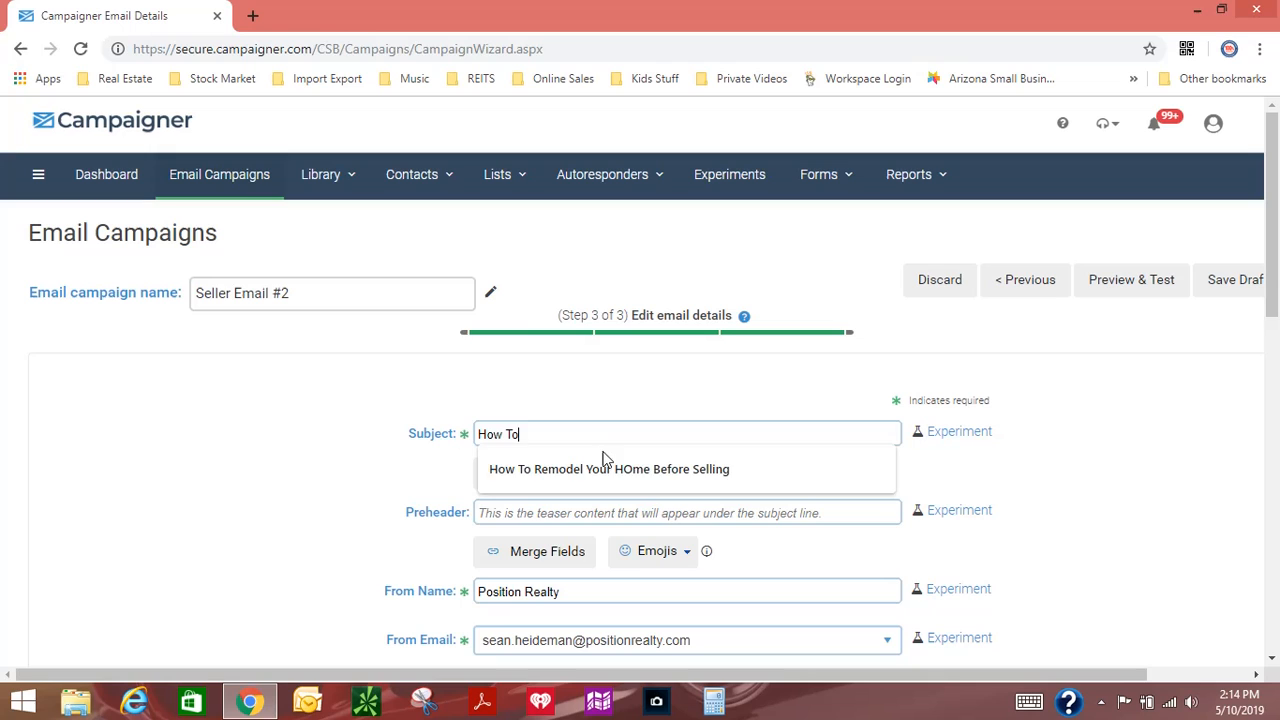
left_click(607, 467)
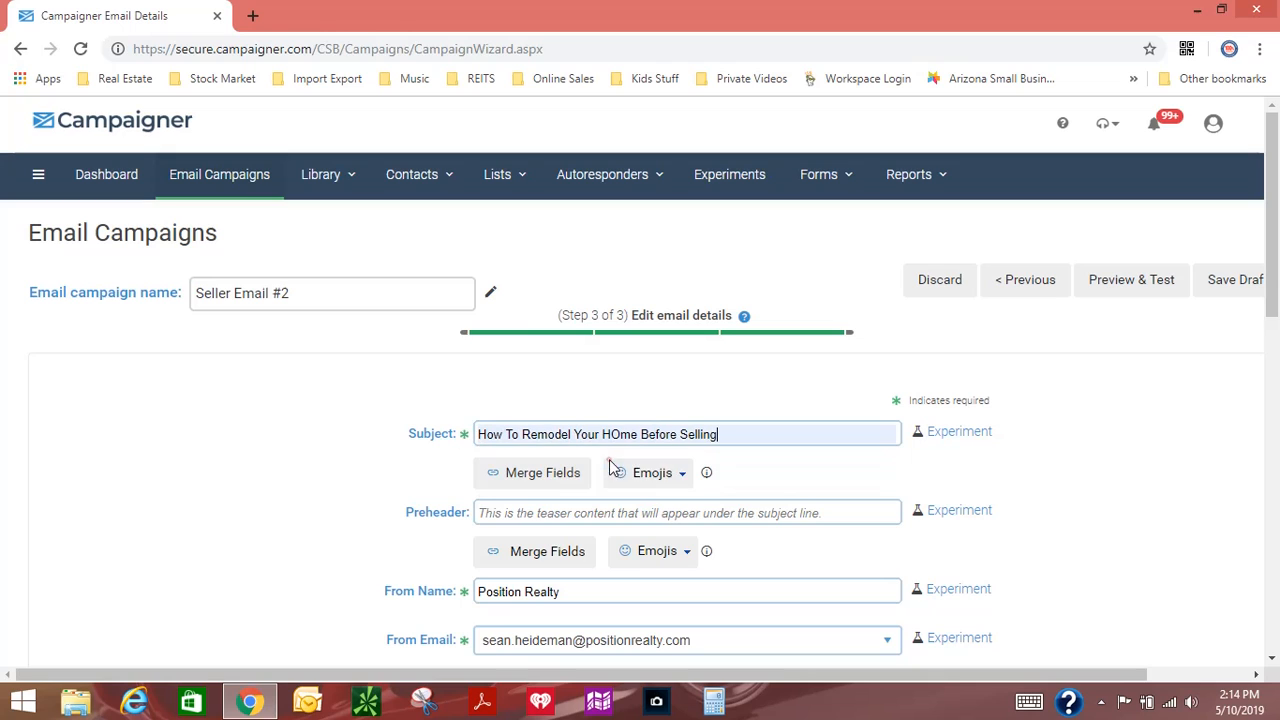
left_click(1198, 676)
left_click(1140, 286)
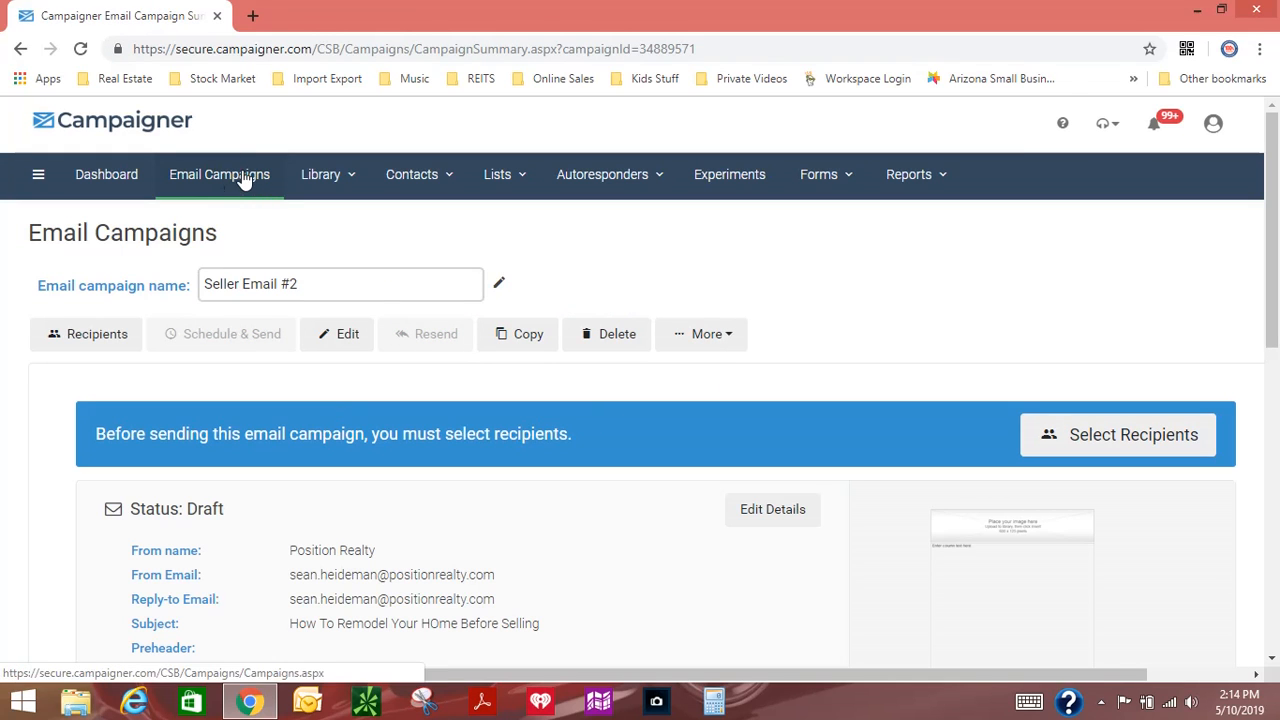
Step: Return to the email campaigns list, start a third campaign and continue with the Single Column Basic template
left_click(244, 178)
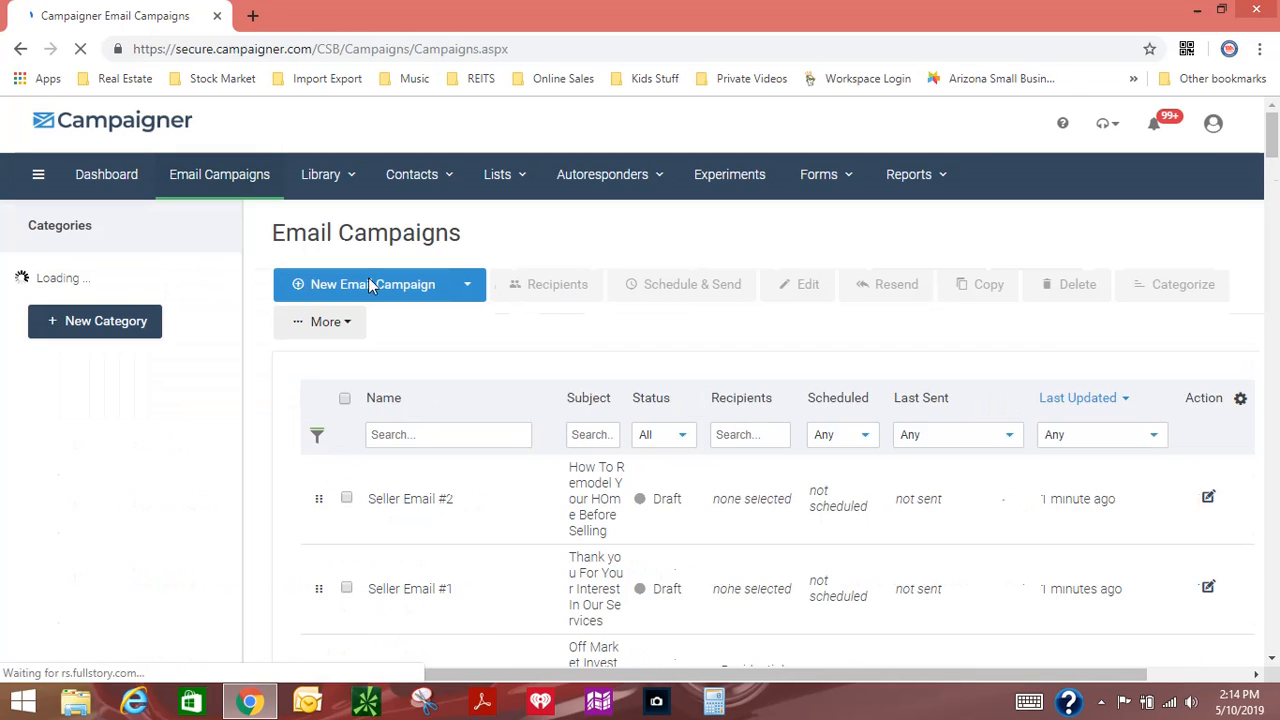
left_click(383, 285)
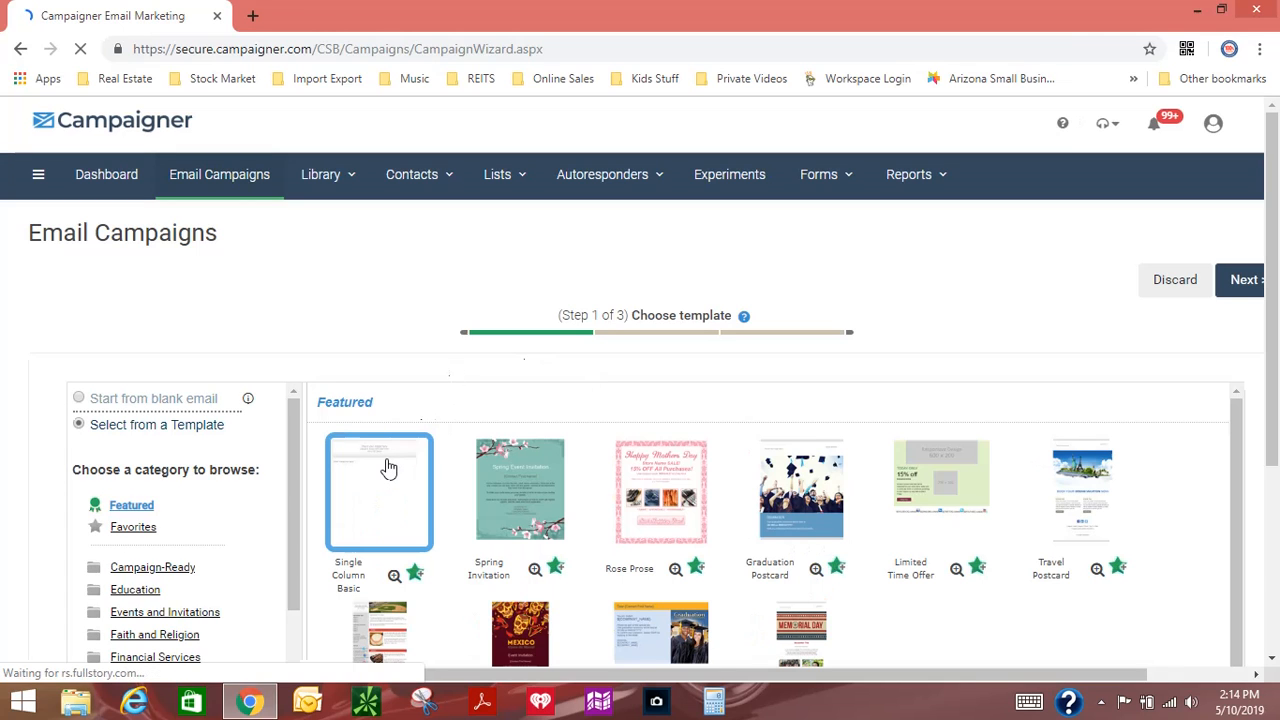
scroll(398, 465, "right", 3)
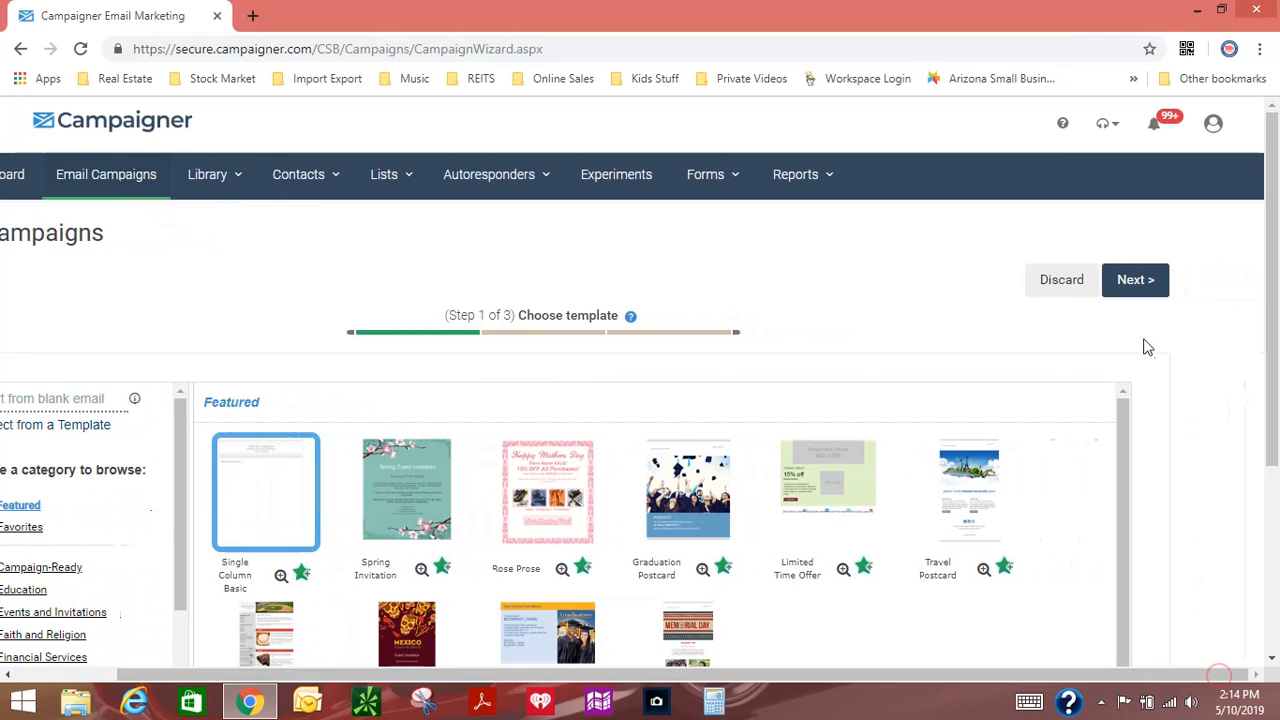
left_click(1152, 287)
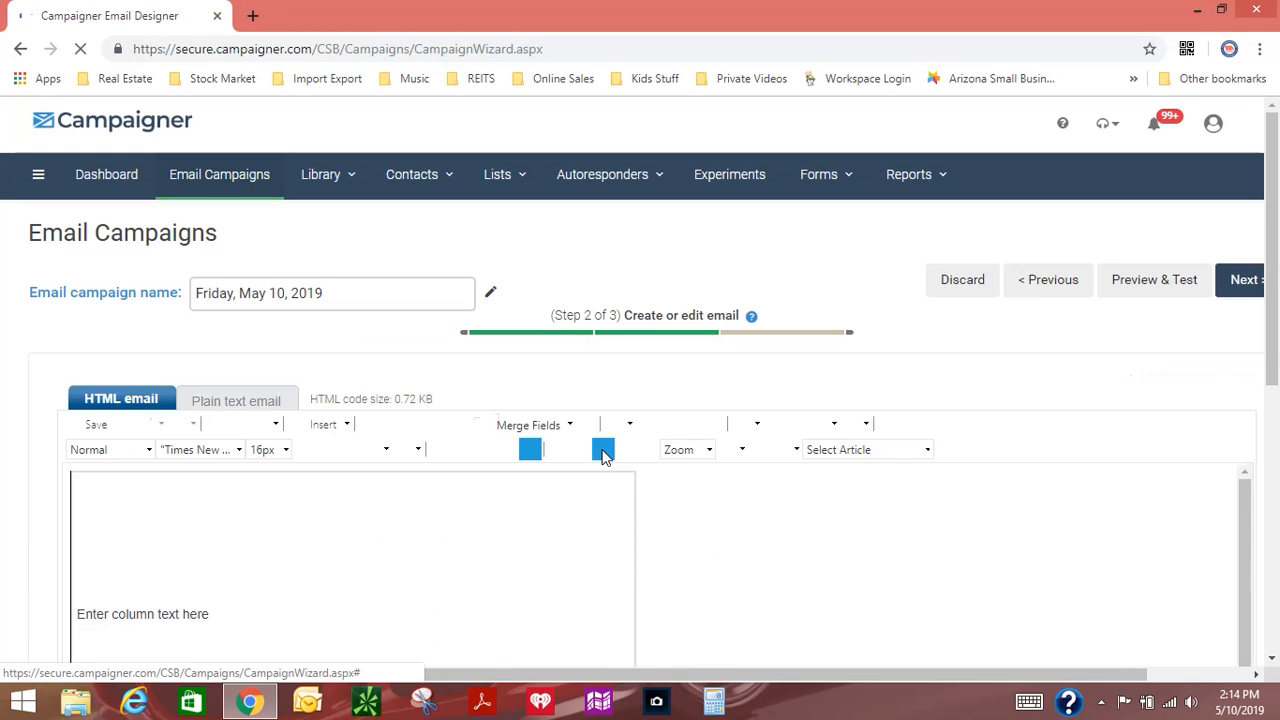
Step: Name the email campaign "Seller Email #3", save the name and continue to the email details
left_click(325, 300)
left_click_drag(329, 293, 171, 291)
type("Seller E")
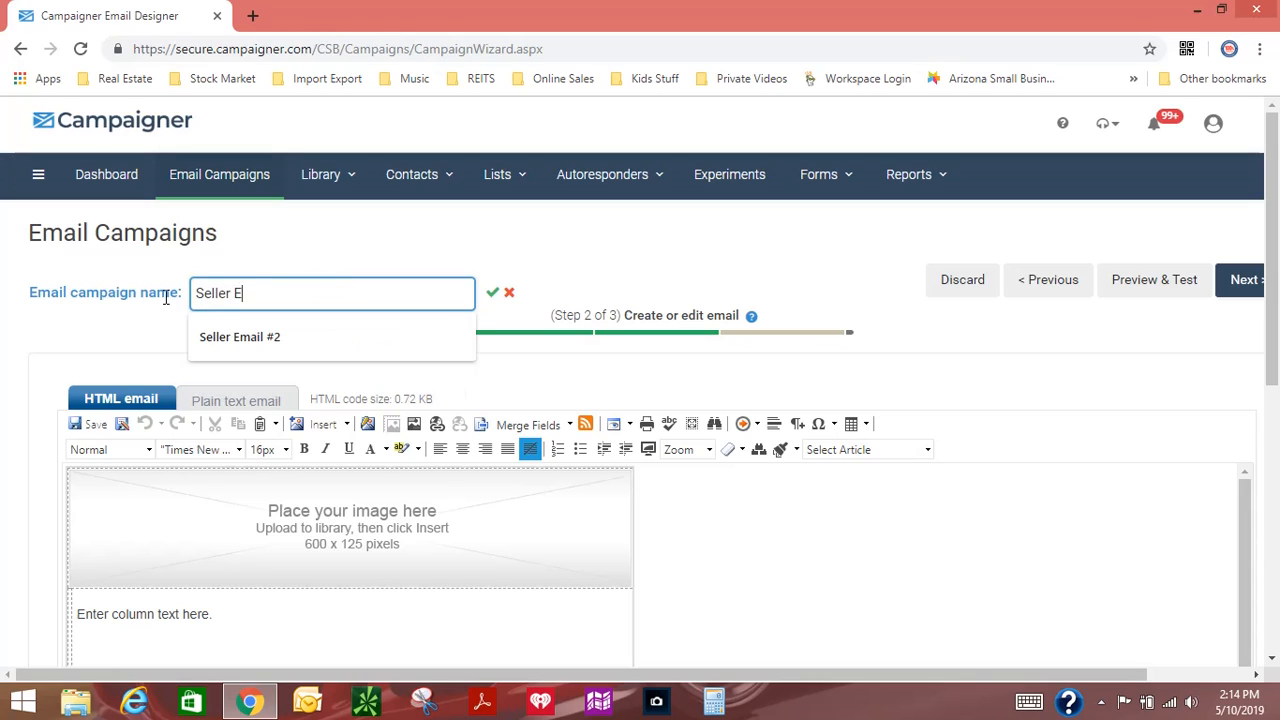
type("mail #3")
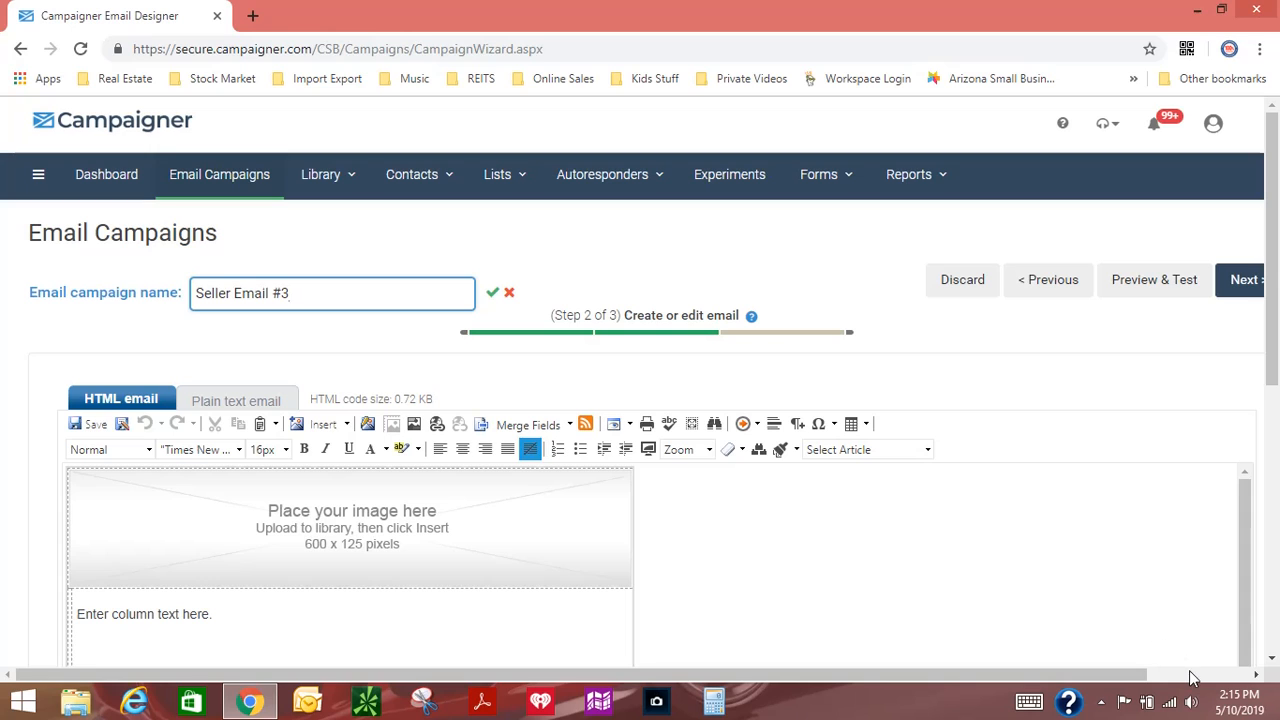
left_click(492, 294)
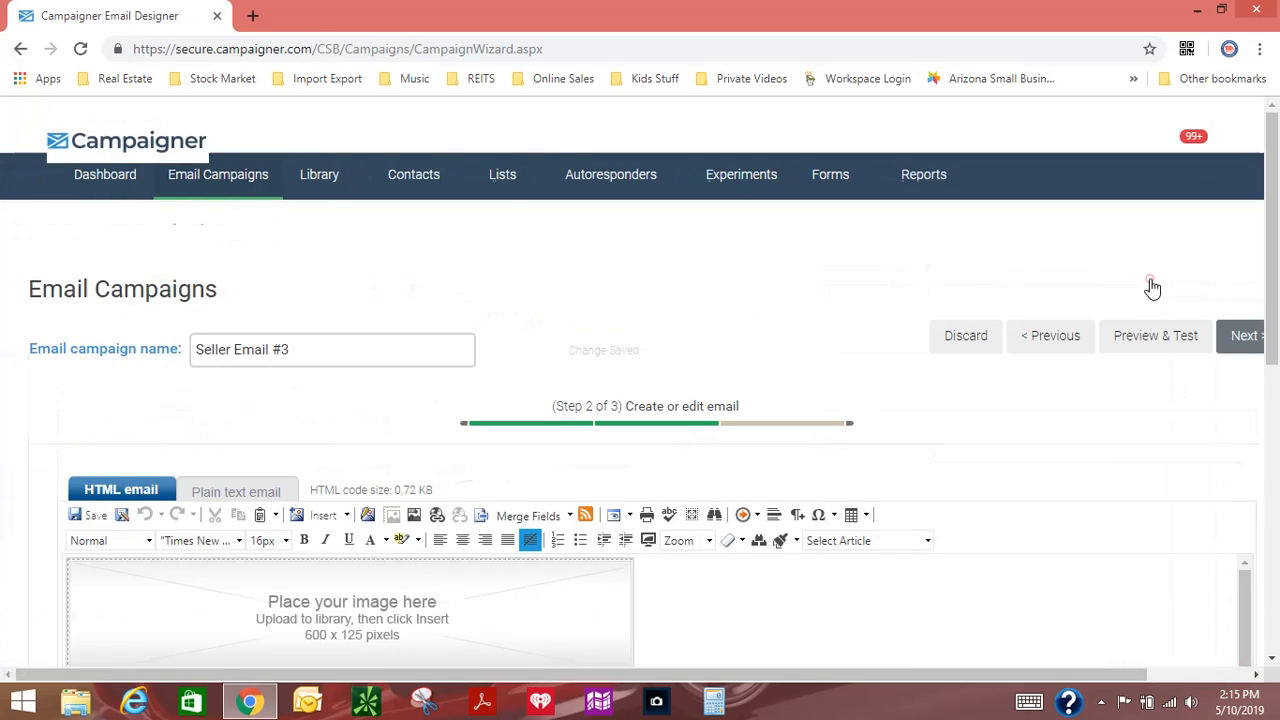
left_click(1241, 286)
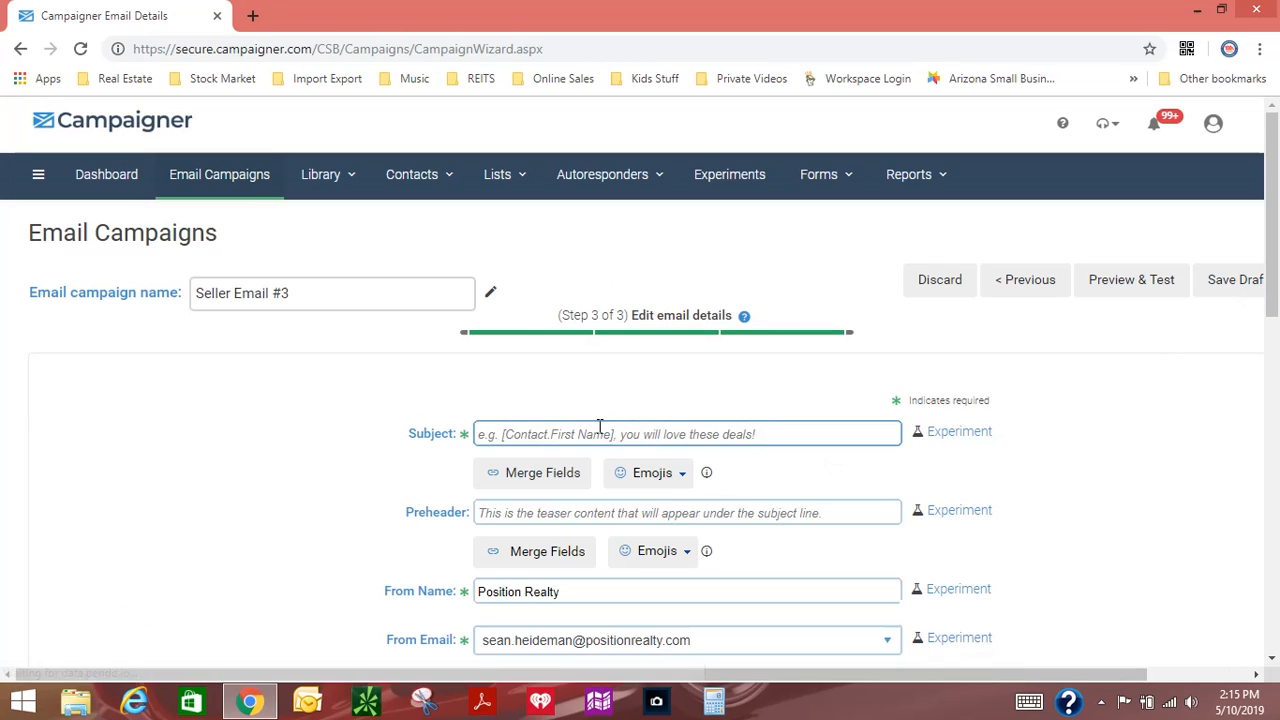
Step: Enter "How To Best Stage Your HOme" as the email subject and save the campaign as a draft
left_click(600, 427)
type("How To ")
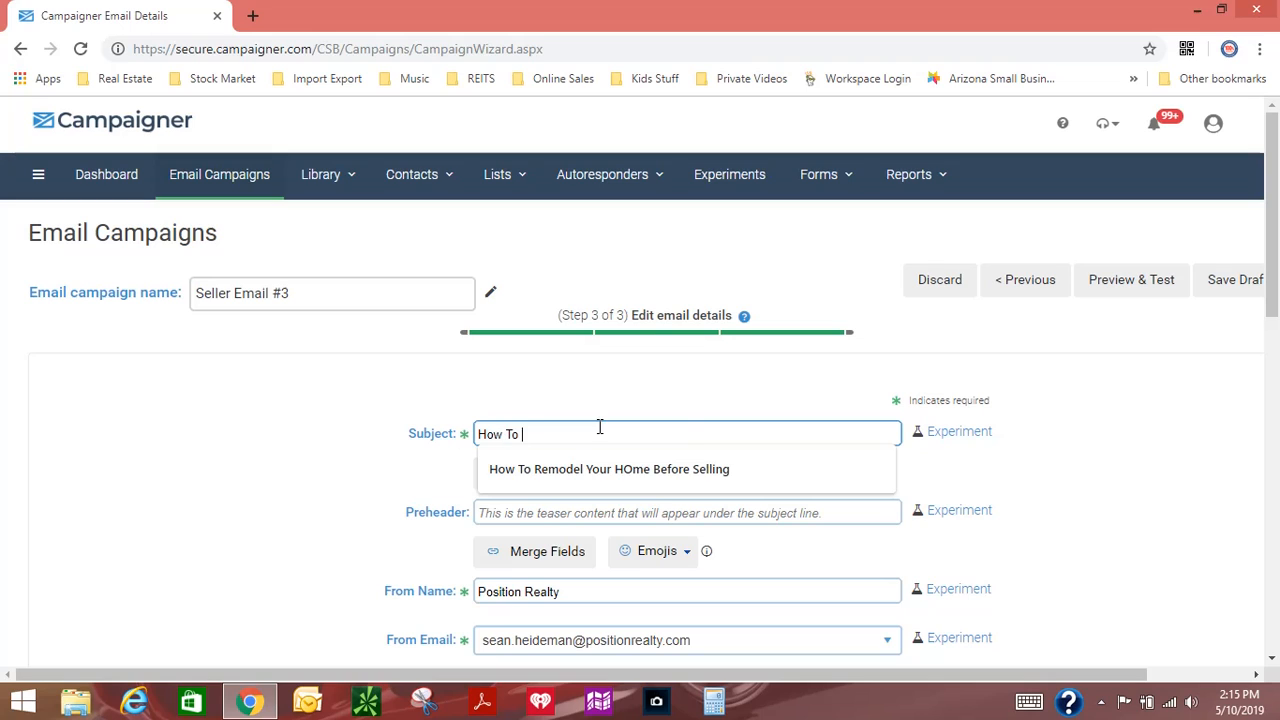
type("Best Stage Your HOme")
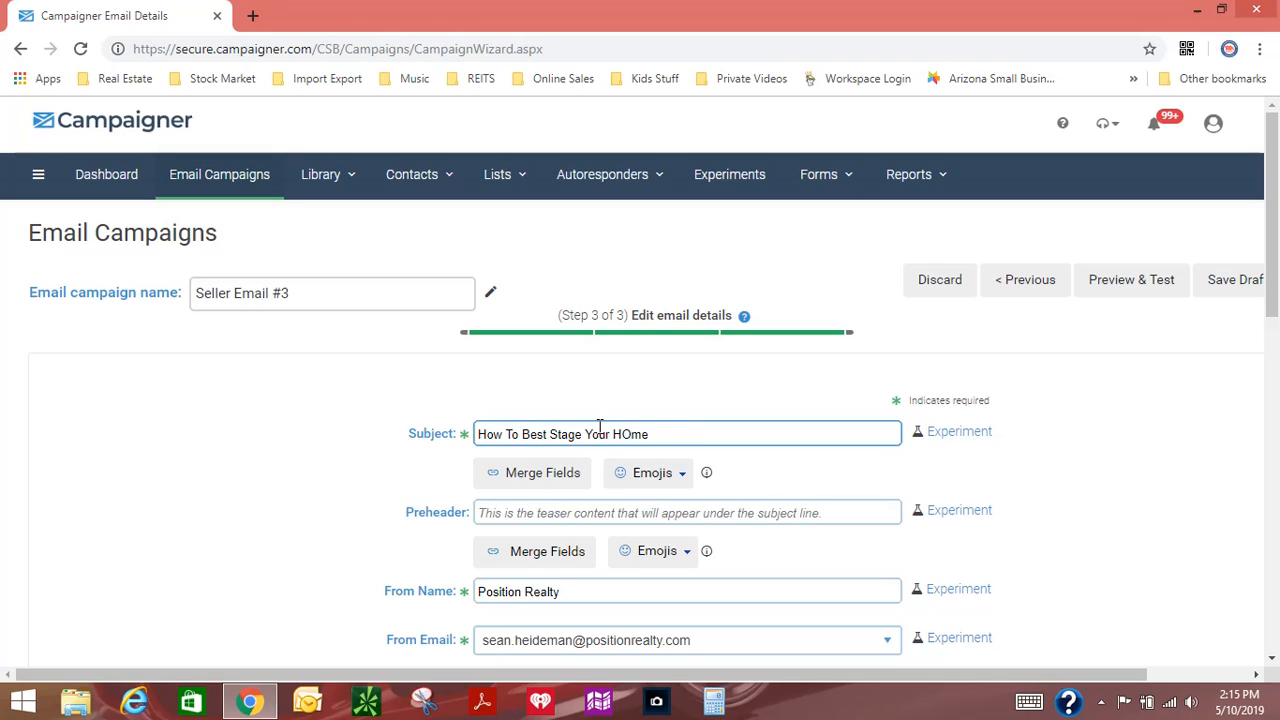
left_click(1225, 672)
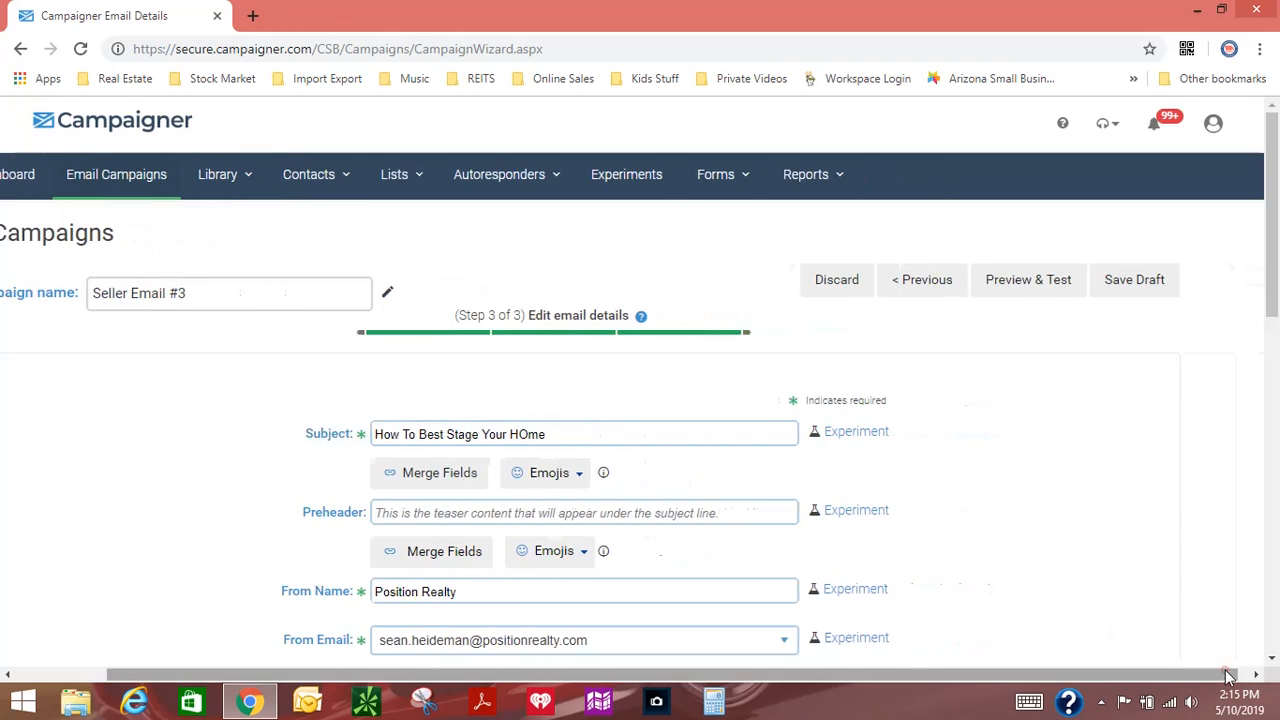
left_click(1160, 290)
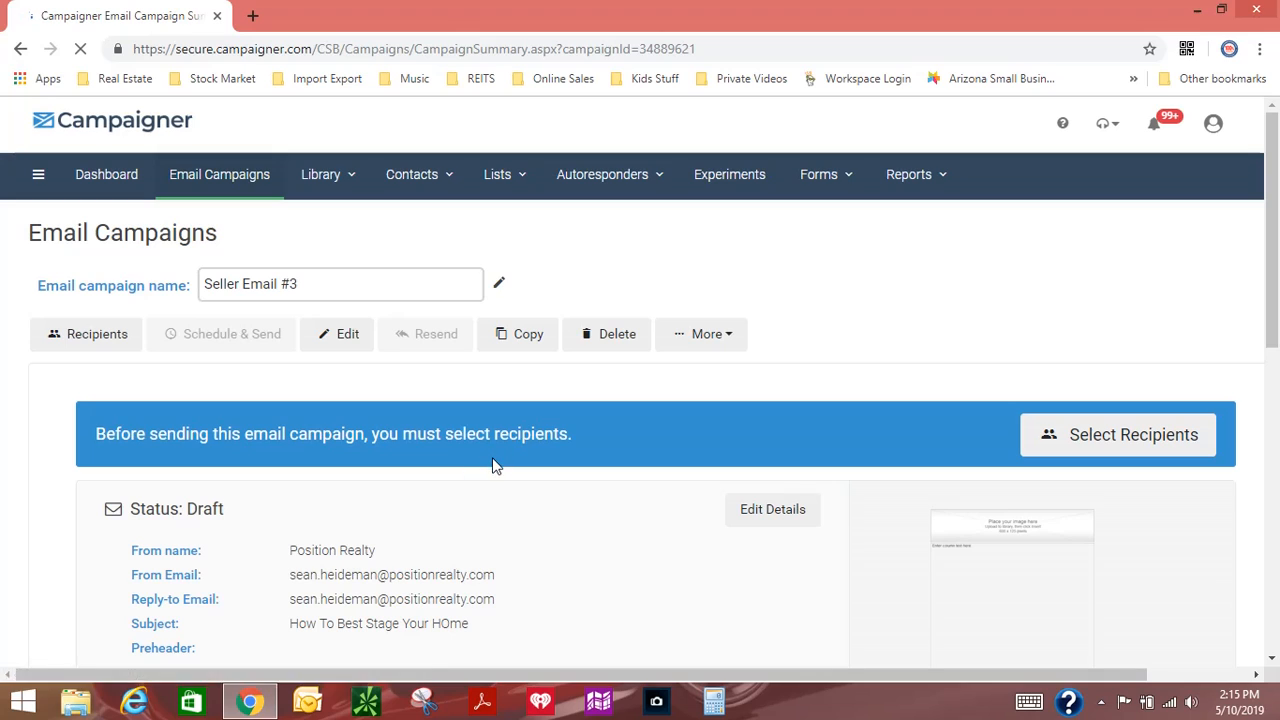
Step: Open the list of contact segments, look through the existing ones and start a new segment
left_click(525, 180)
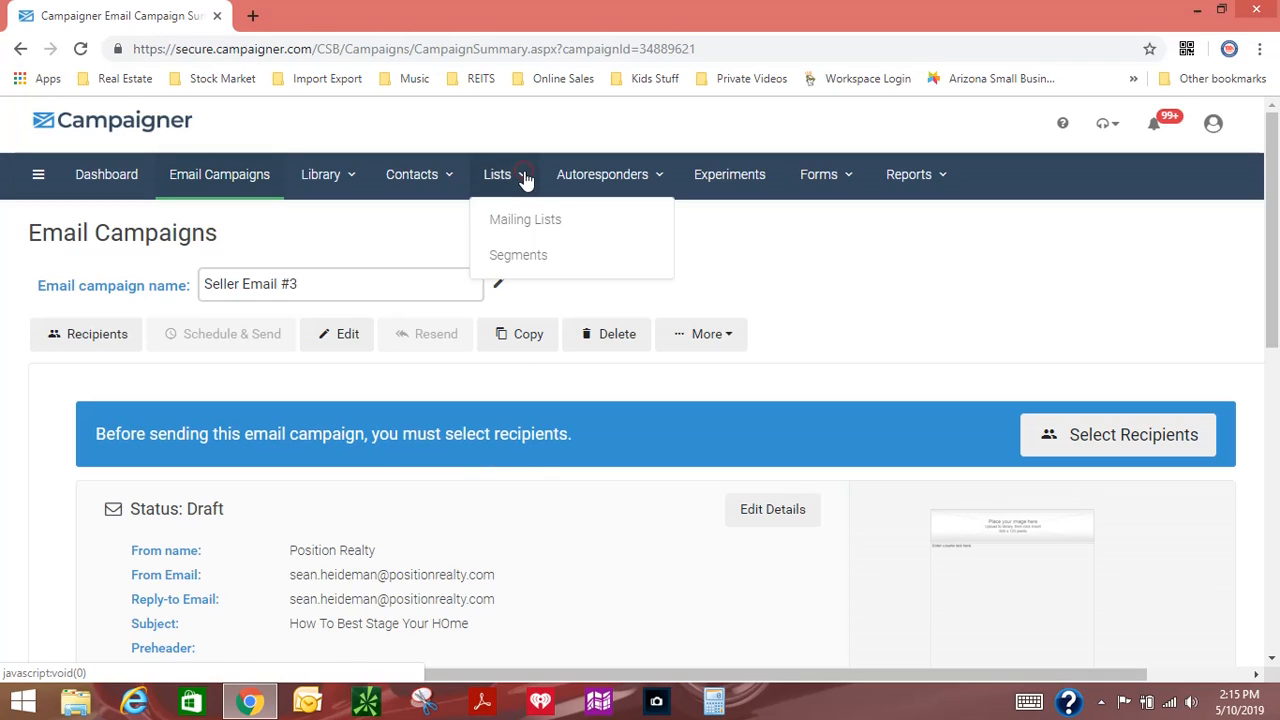
left_click(517, 258)
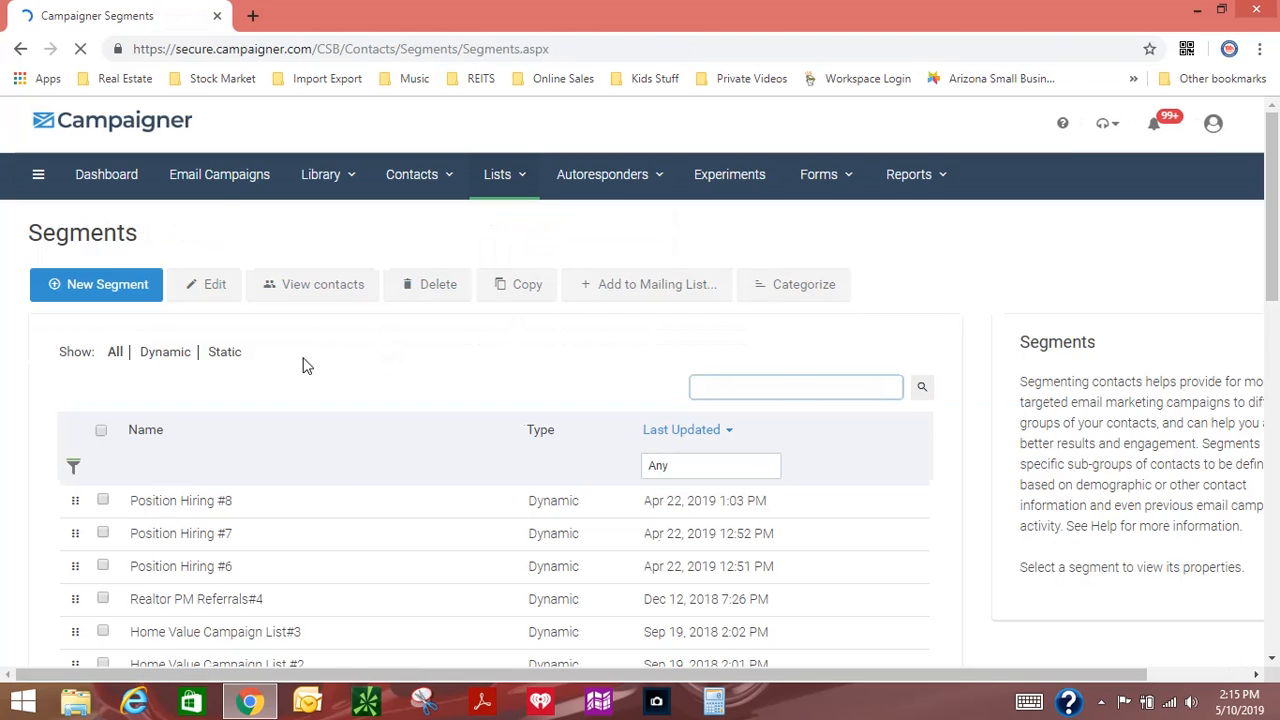
scroll(506, 403, "down", 3)
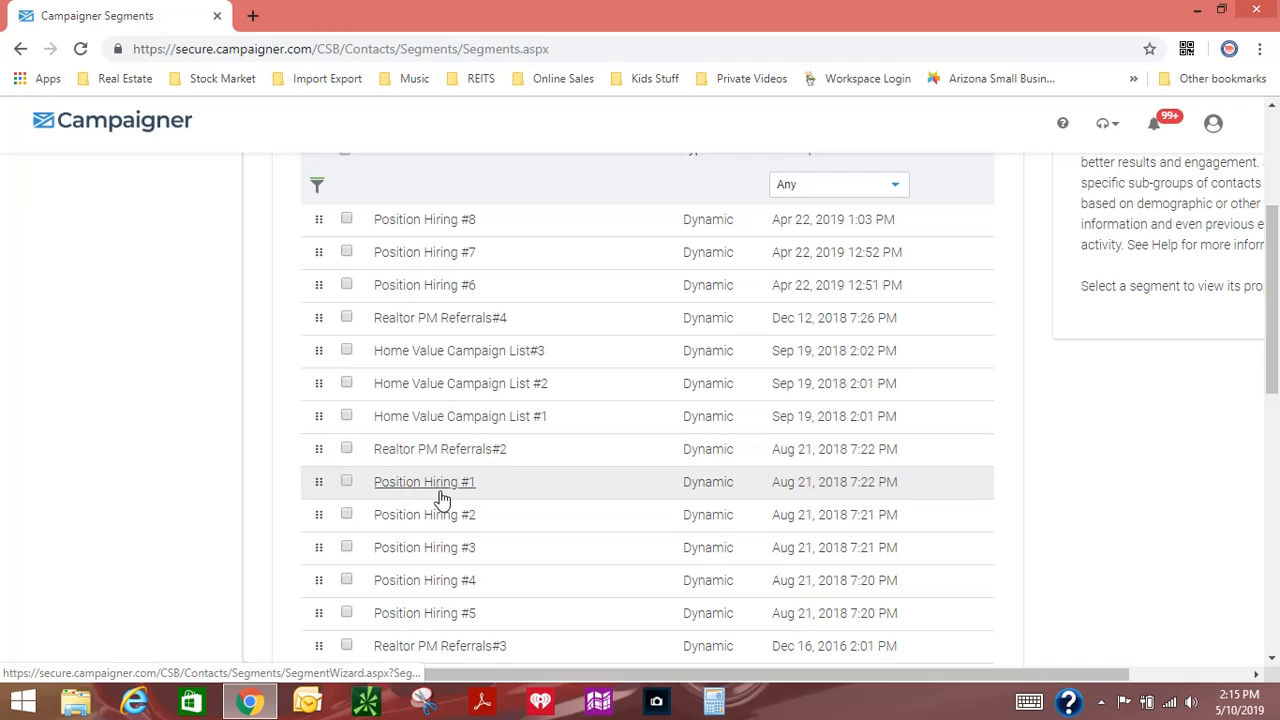
scroll(450, 275, "up", 3)
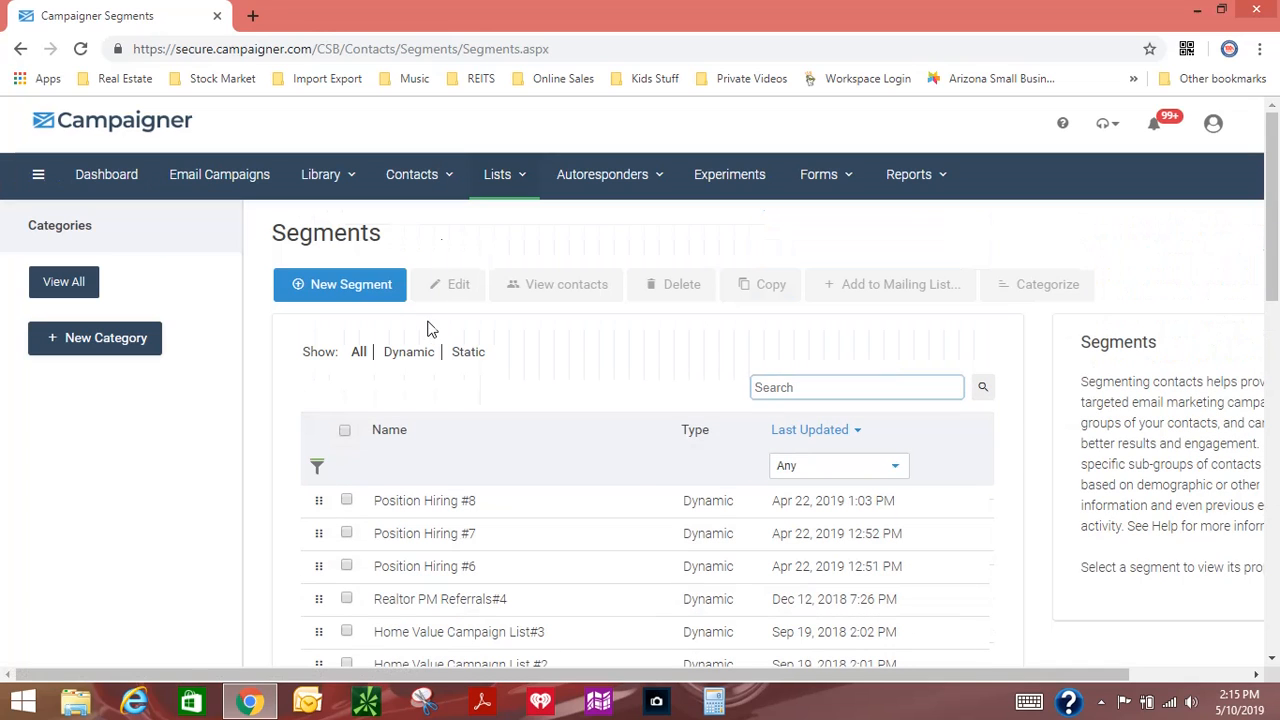
left_click(369, 289)
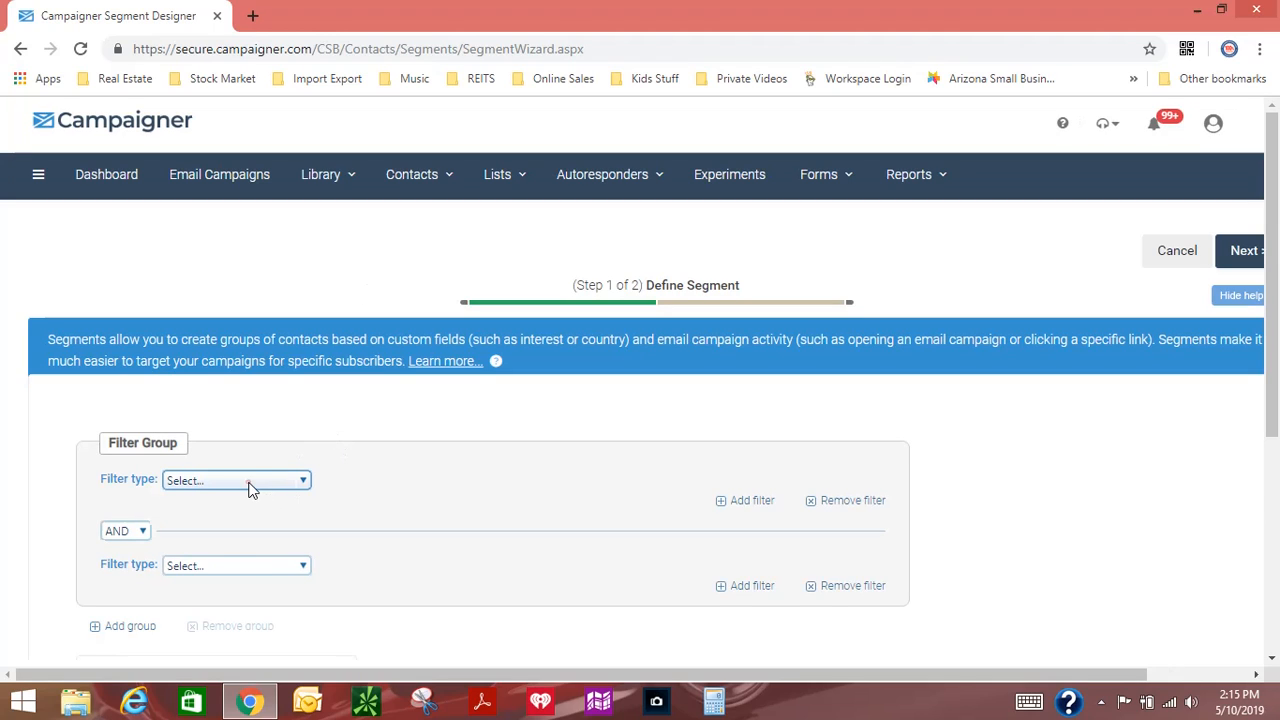
Step: Set the first segment filter to the Segment/Mailing List type for contacts who are in the Residential Sellers list
left_click(250, 488)
left_click(244, 575)
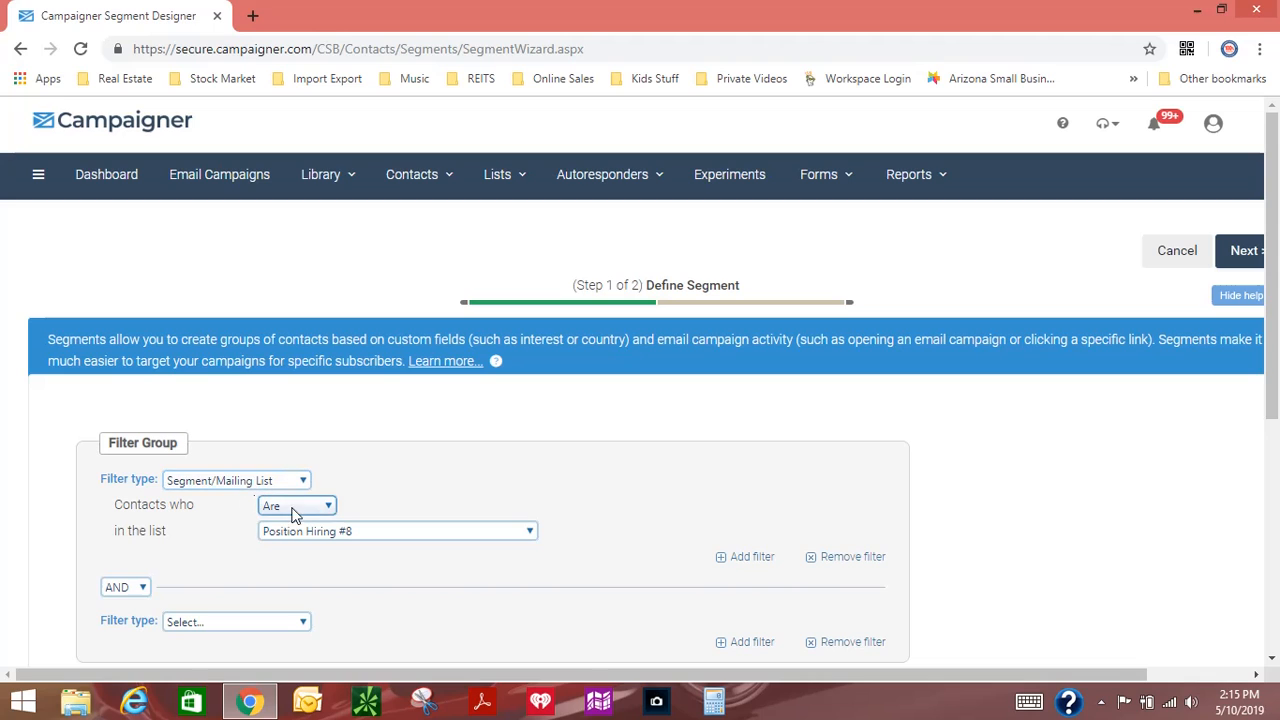
left_click(330, 536)
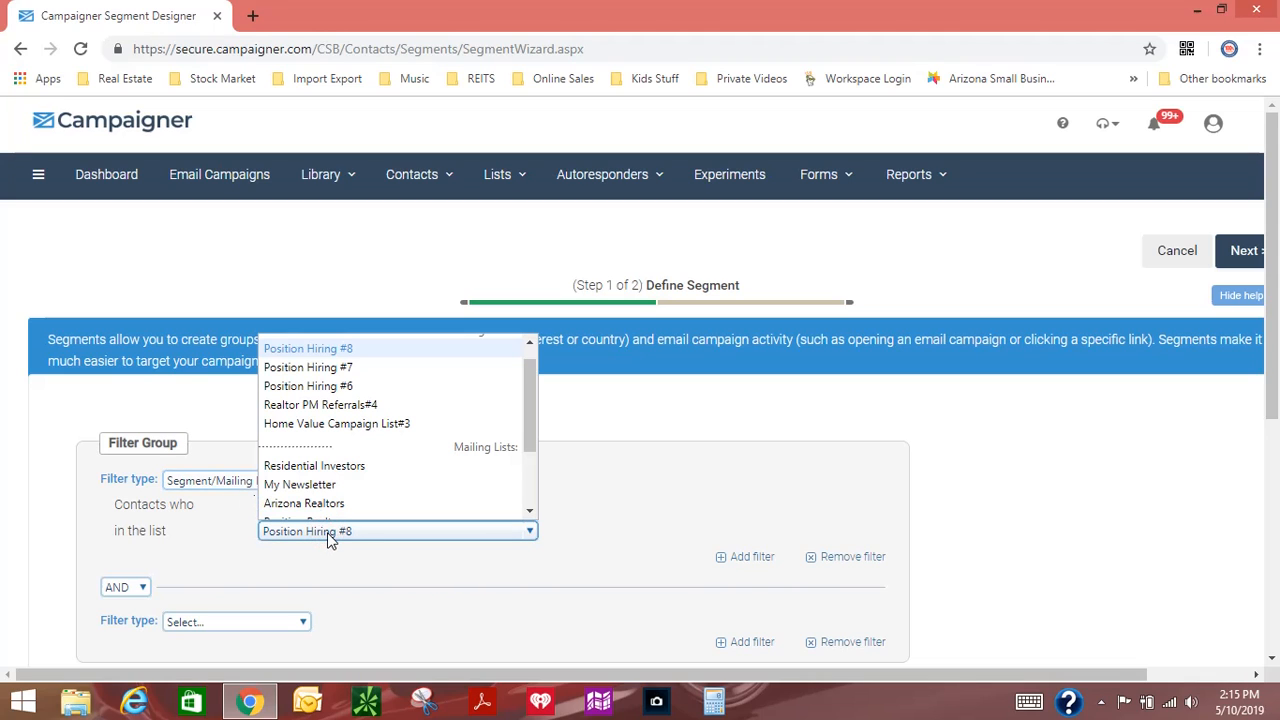
scroll(529, 430, "down", 1)
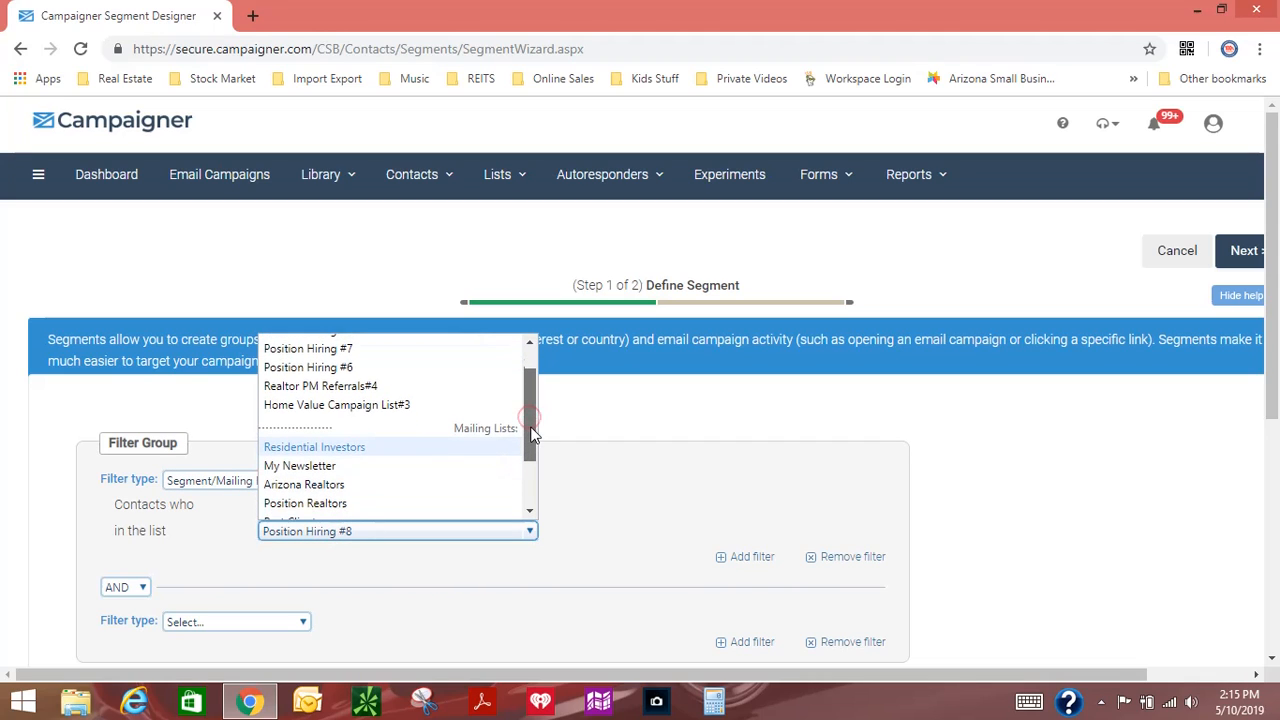
scroll(531, 441, "down", 3)
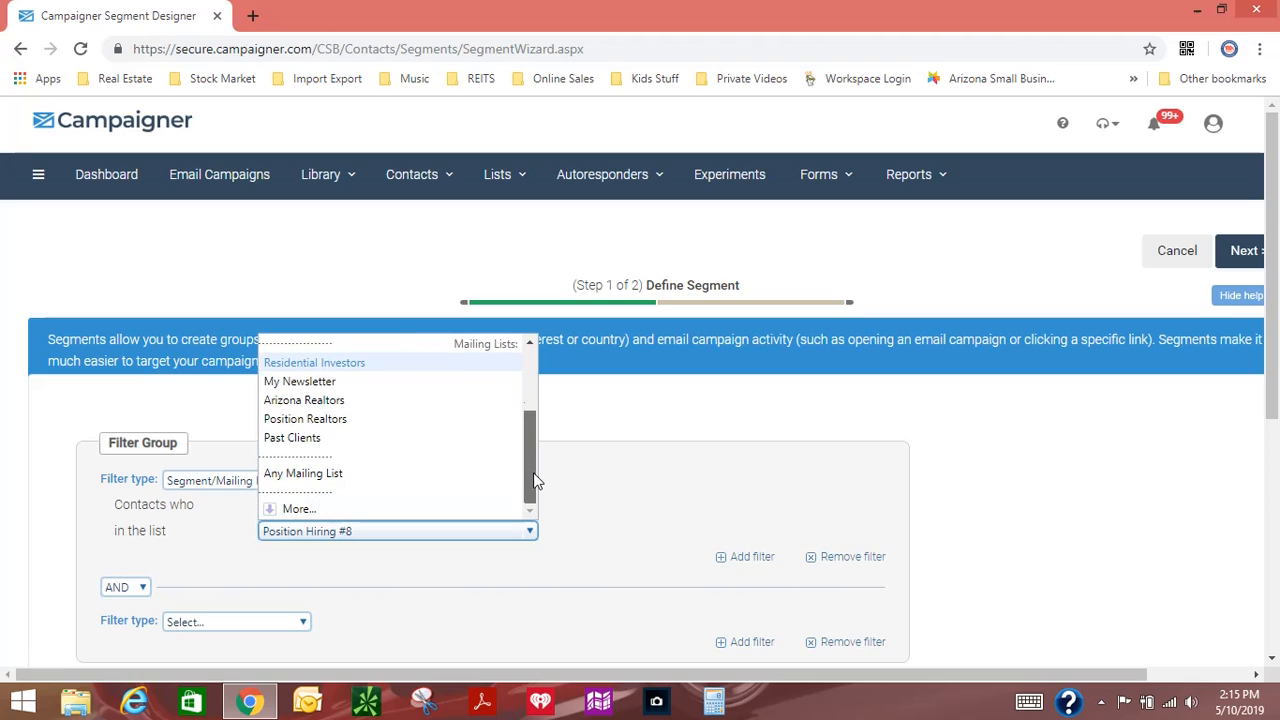
left_click(301, 509)
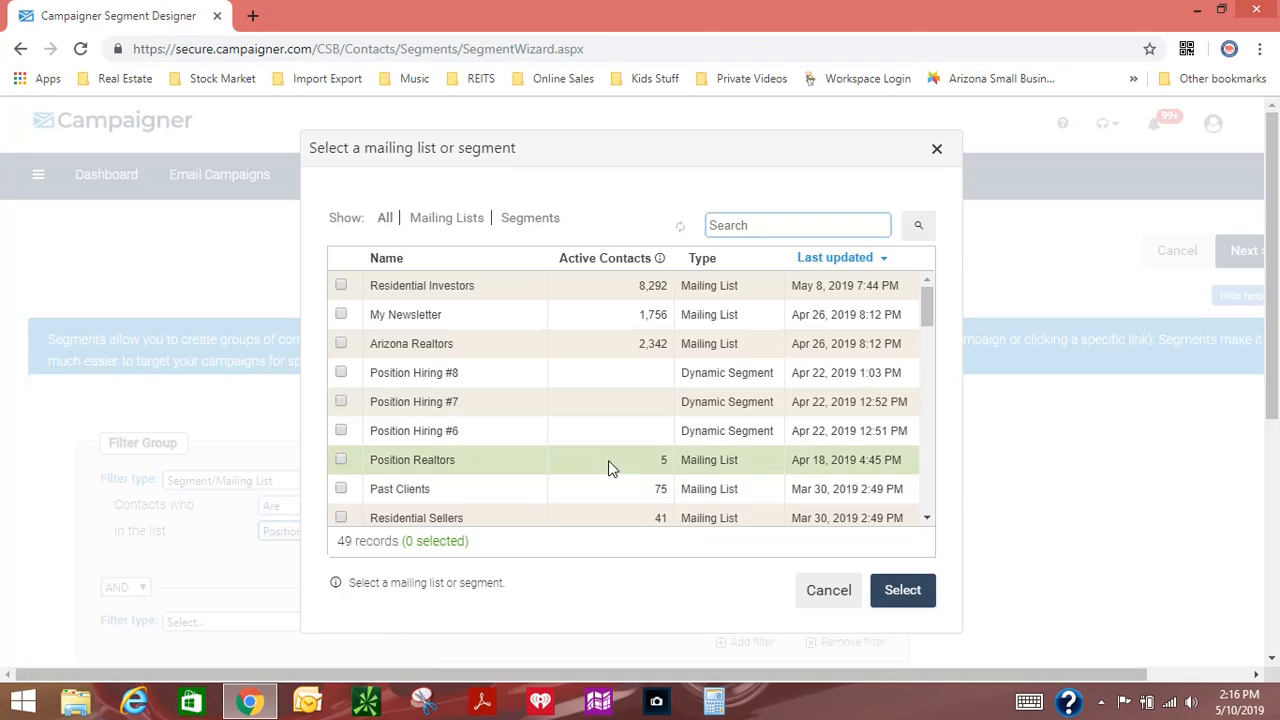
left_click_drag(926, 311, 946, 346)
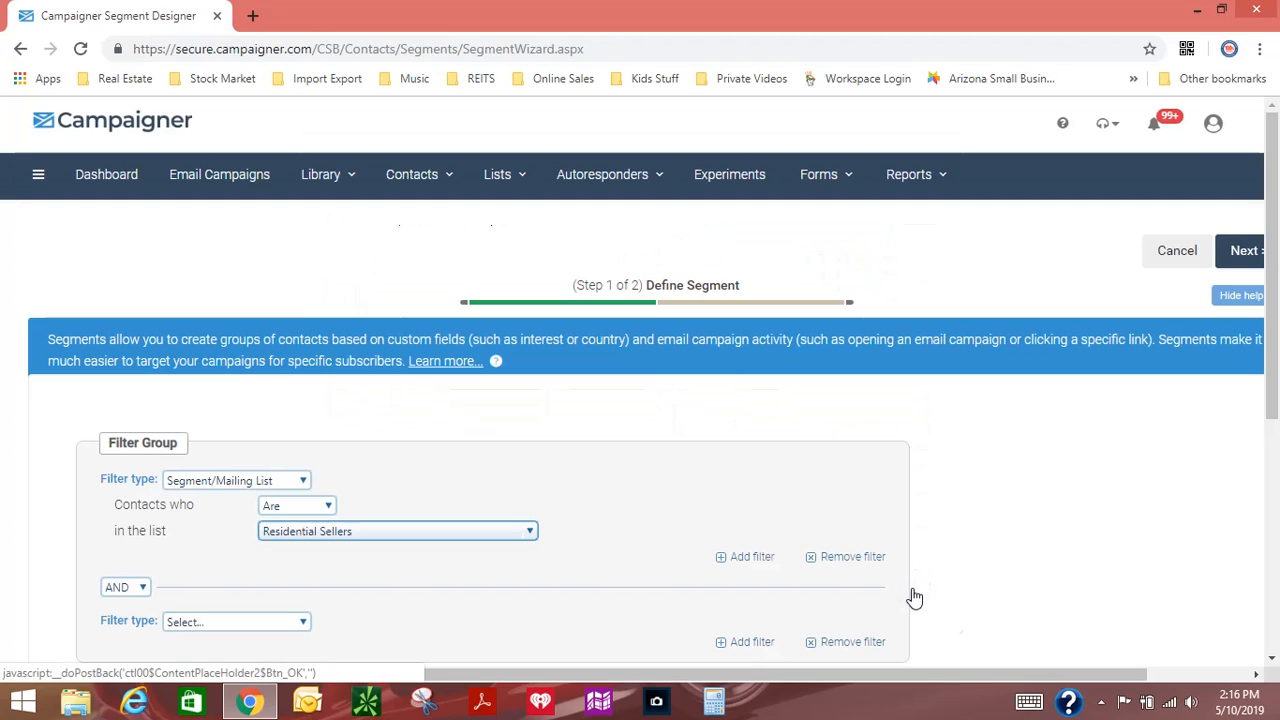
Step: Set the second filter to the Email Action type and choose the Seller Email #1 campaign for it
scroll(409, 495, "down", 3)
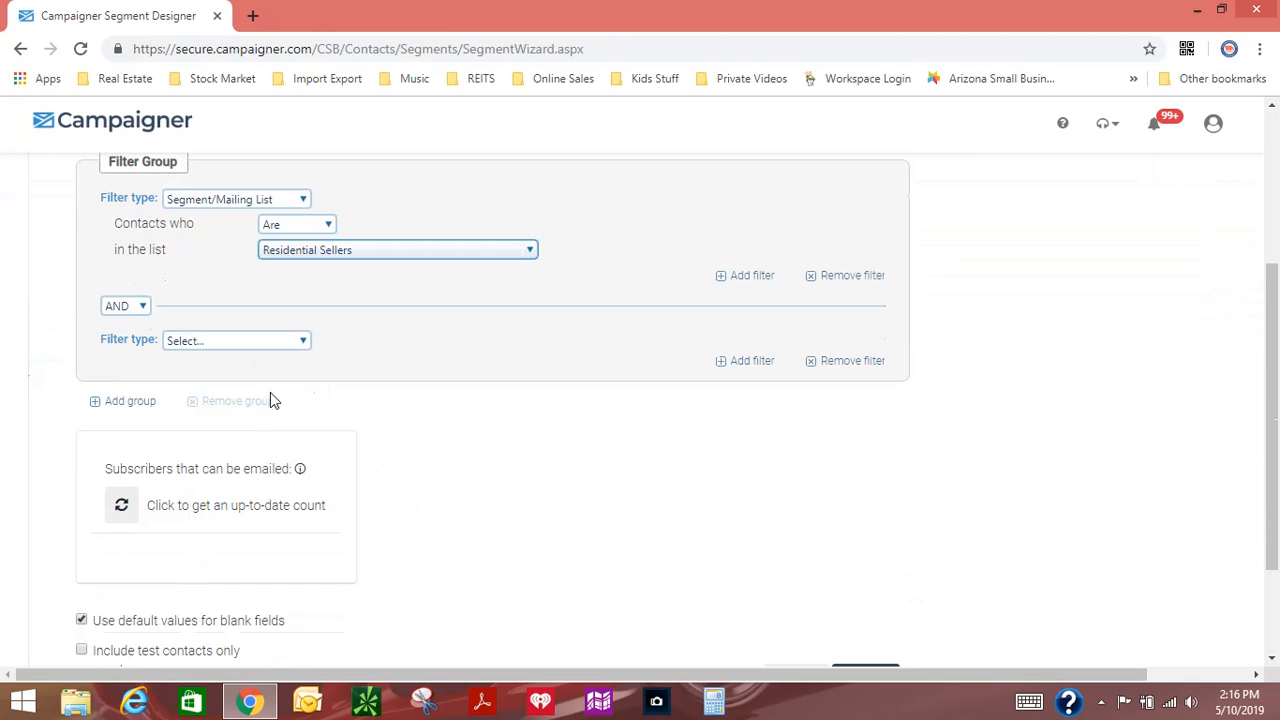
left_click(226, 342)
left_click(220, 377)
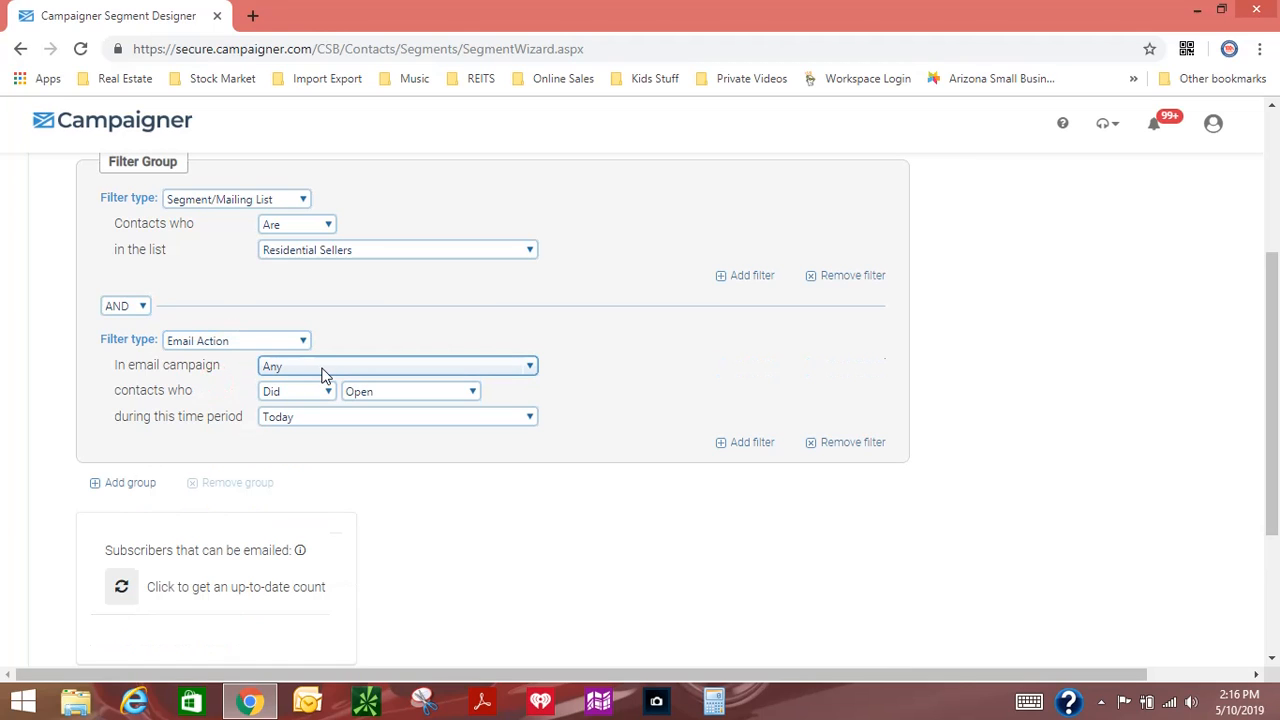
left_click(322, 370)
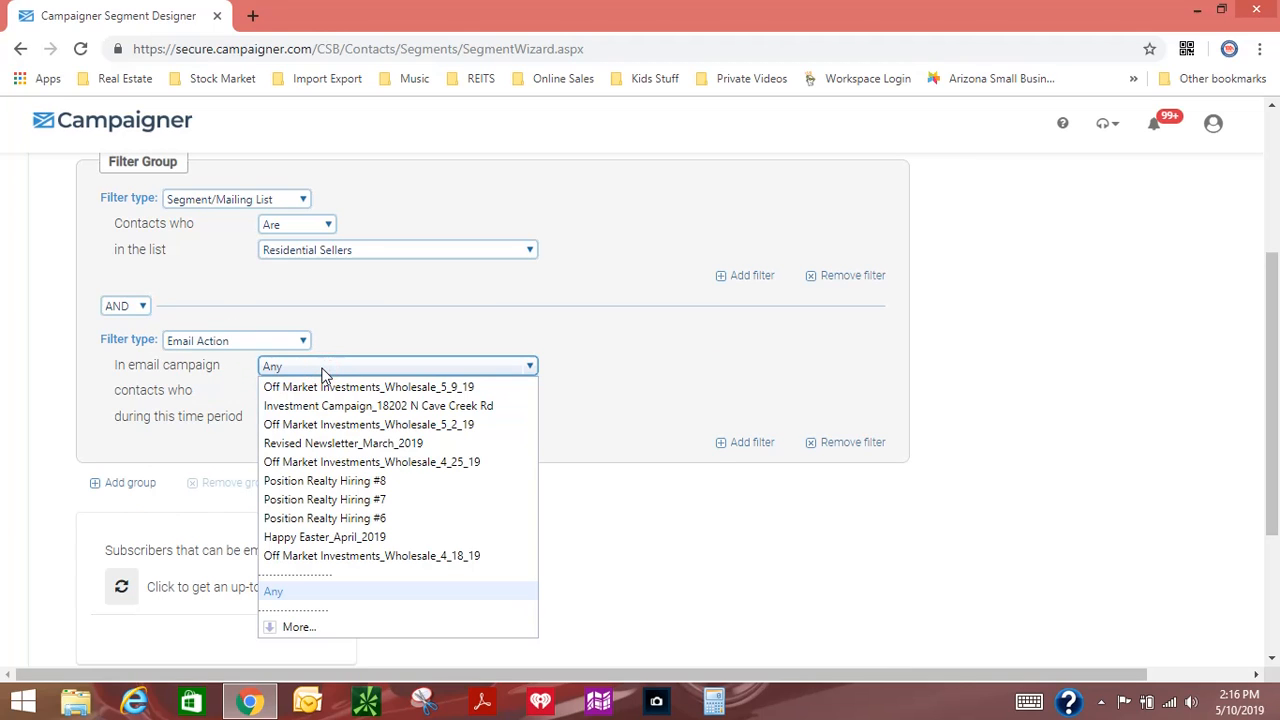
left_click(298, 628)
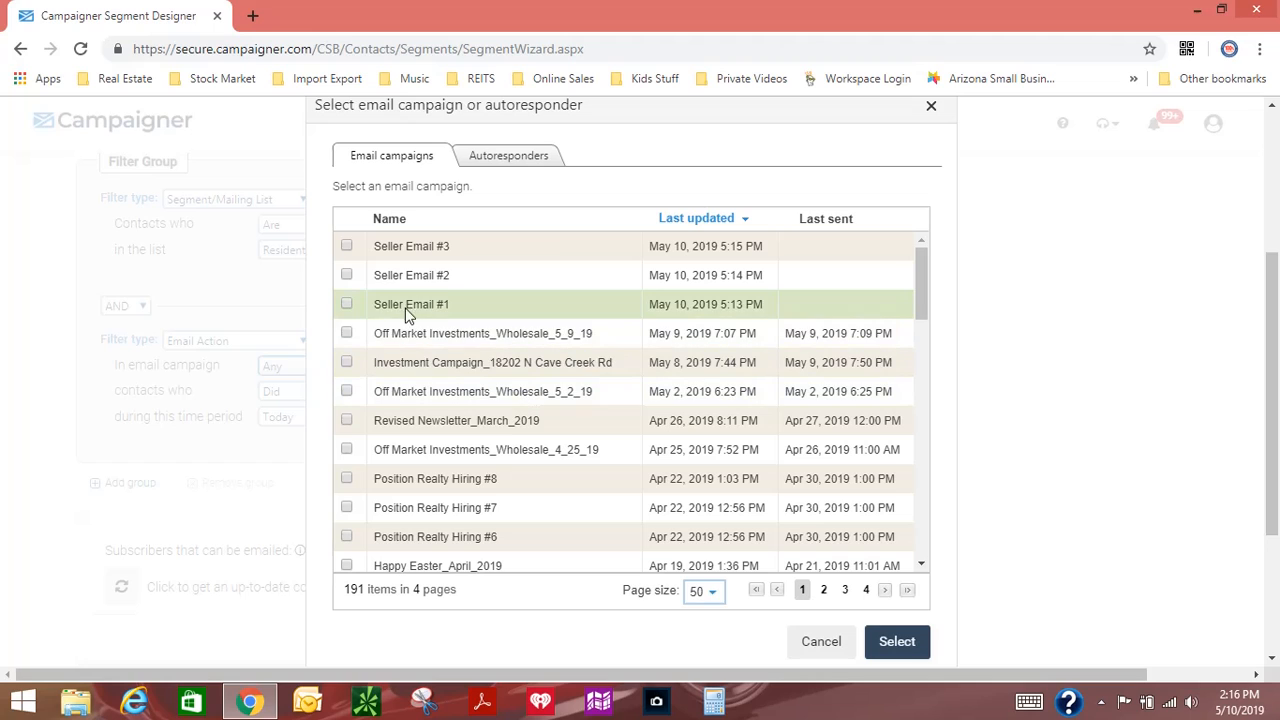
left_click(347, 304)
left_click(903, 637)
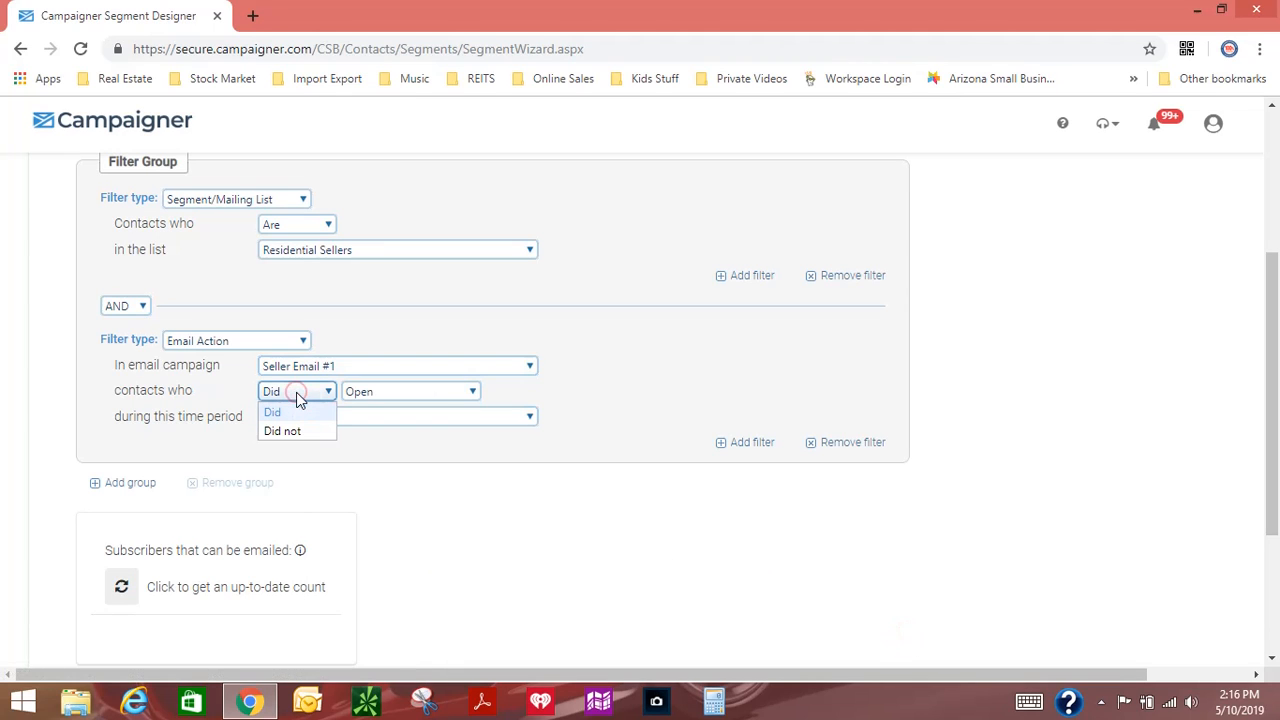
Step: Make the Seller Email #1 filter match contacts who did not open the email
left_click(377, 393)
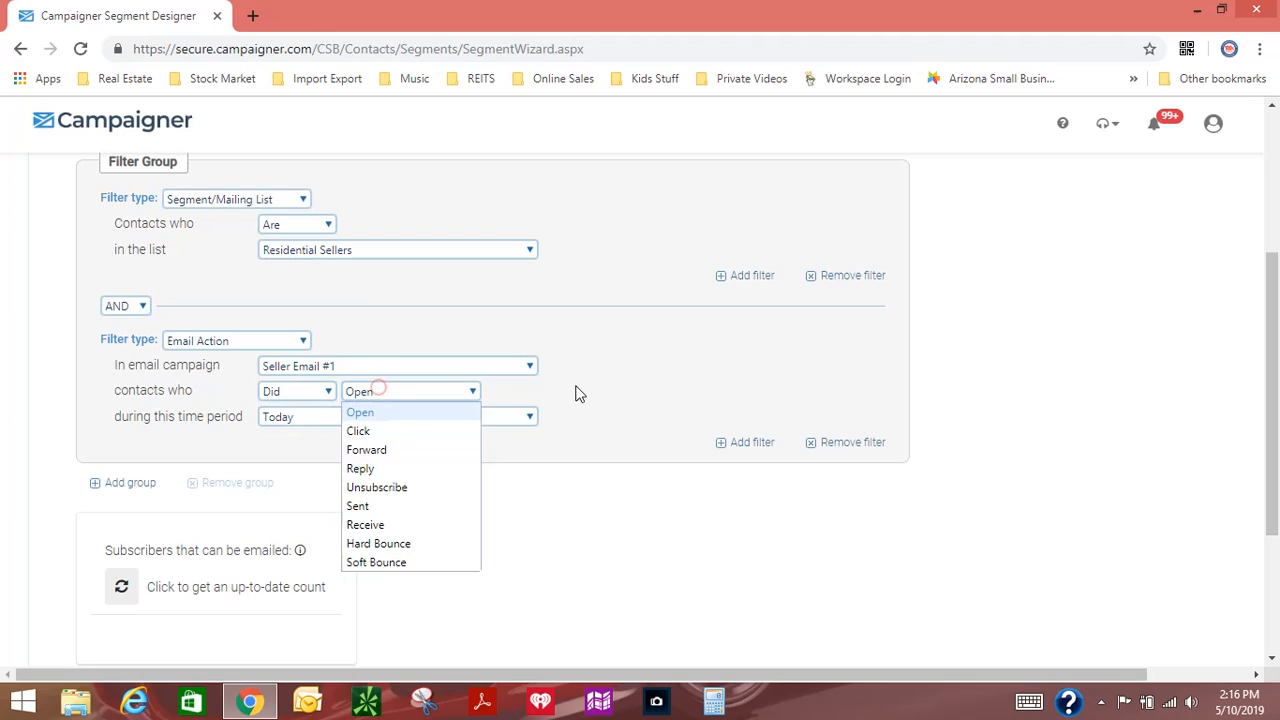
left_click(582, 381)
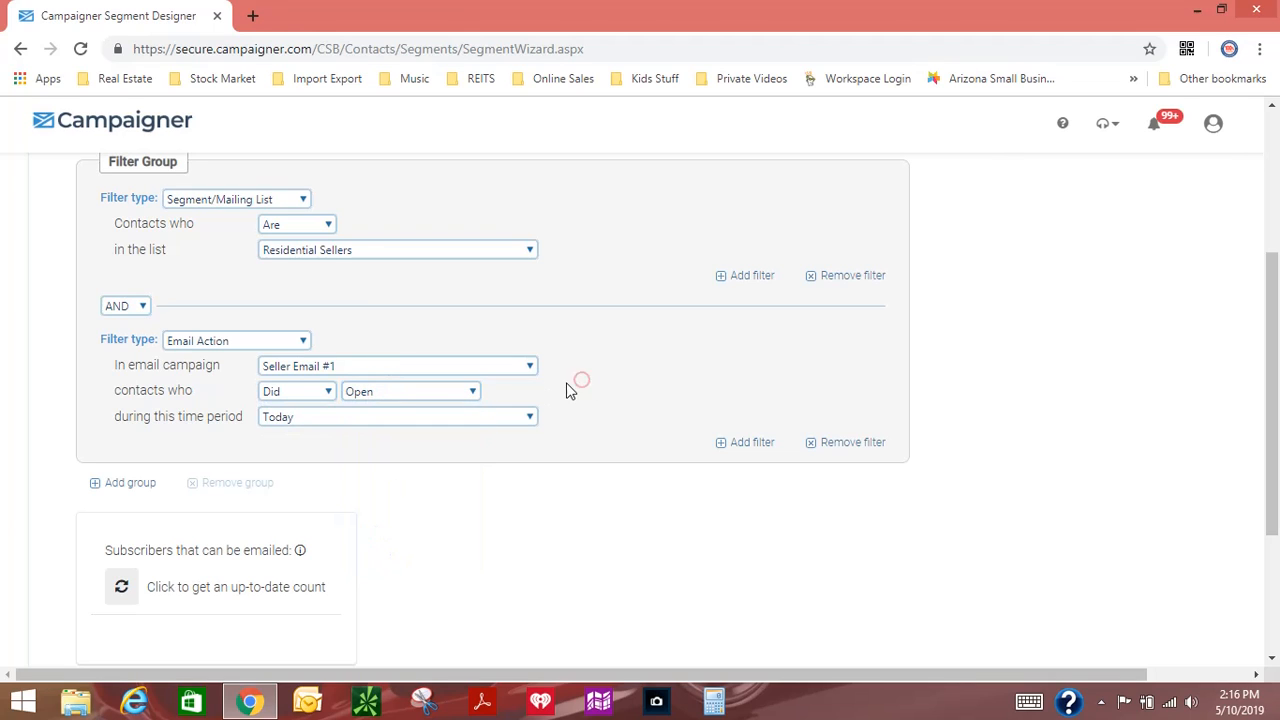
left_click(295, 395)
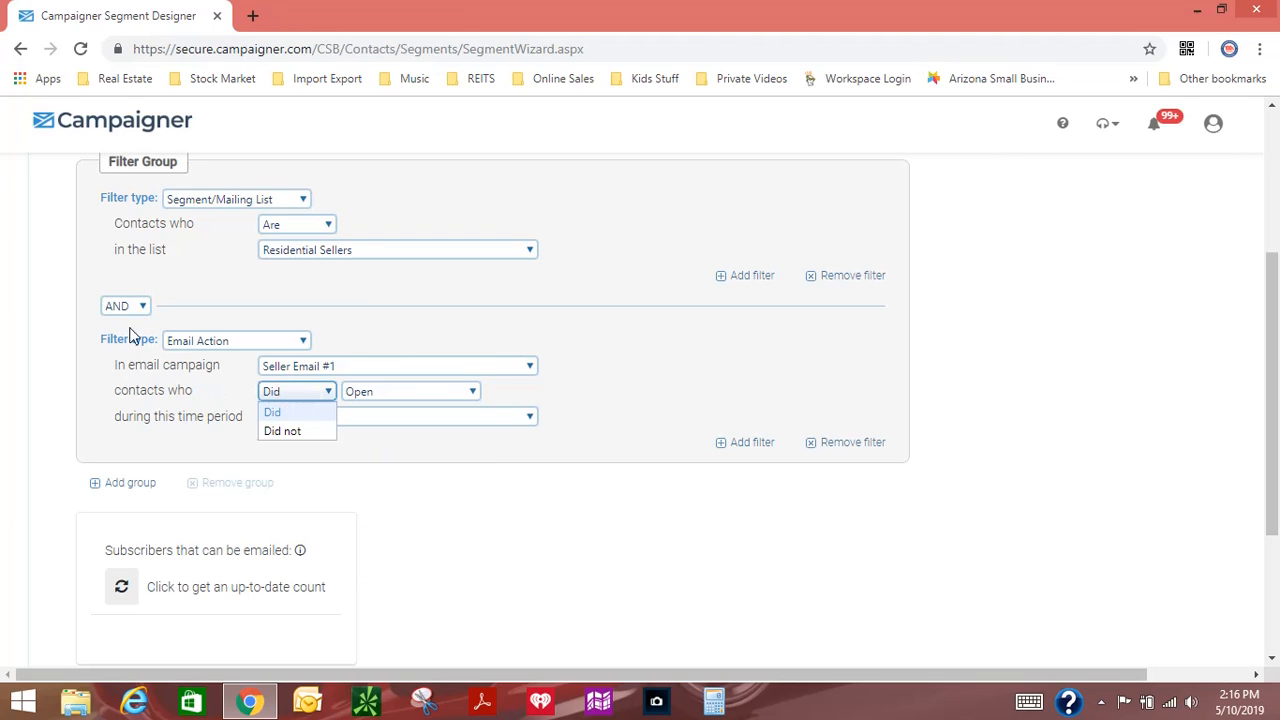
left_click(280, 431)
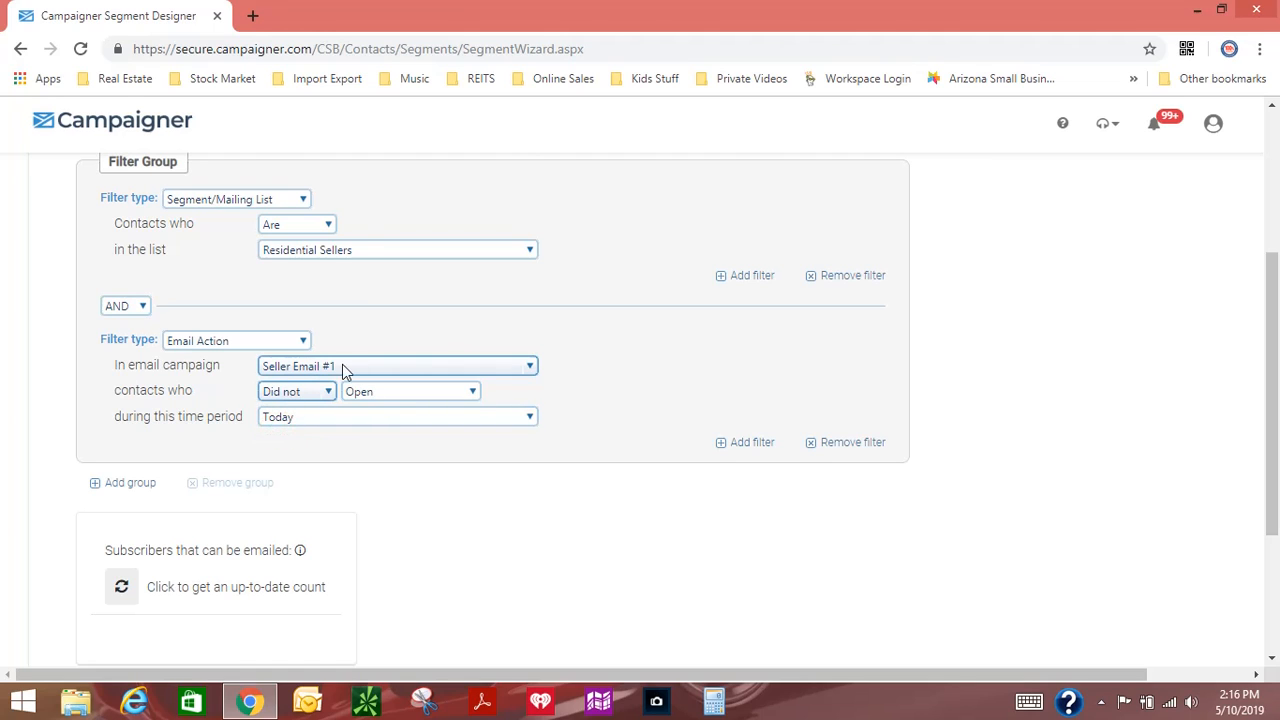
Step: Set the time period of the Seller Email #1 filter to the past 7 days
left_click(299, 417)
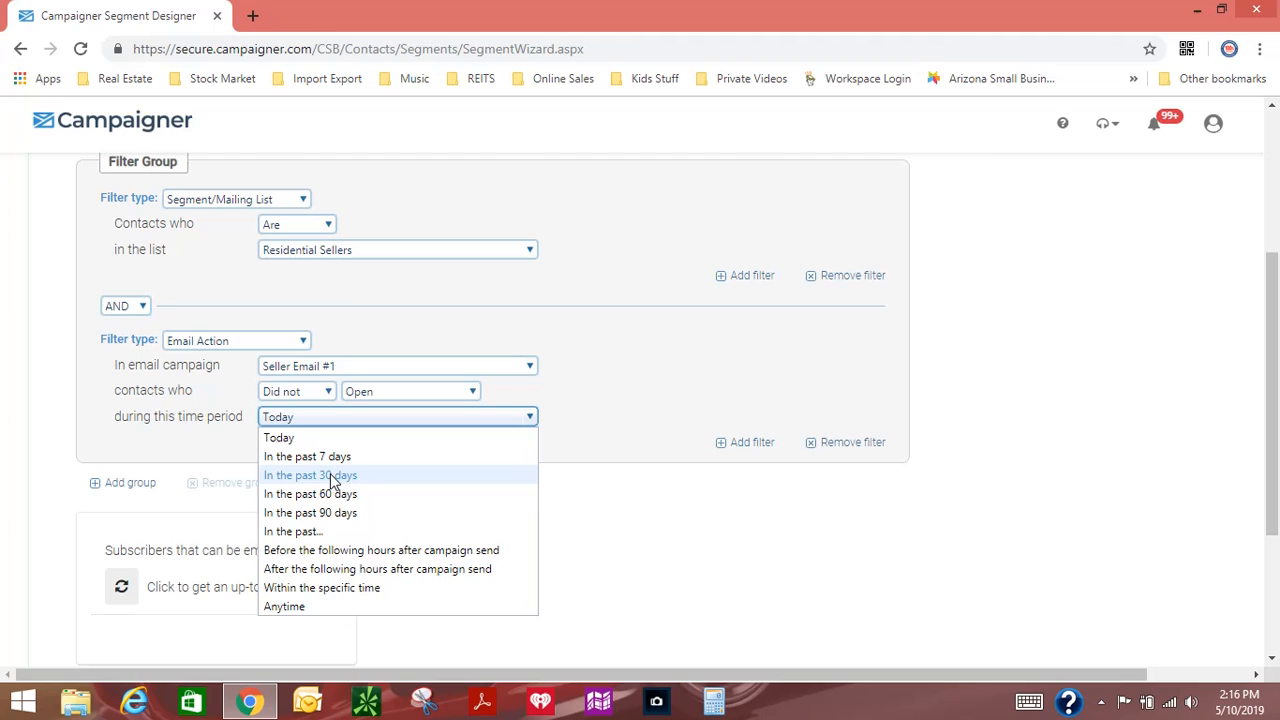
left_click(334, 476)
left_click(329, 419)
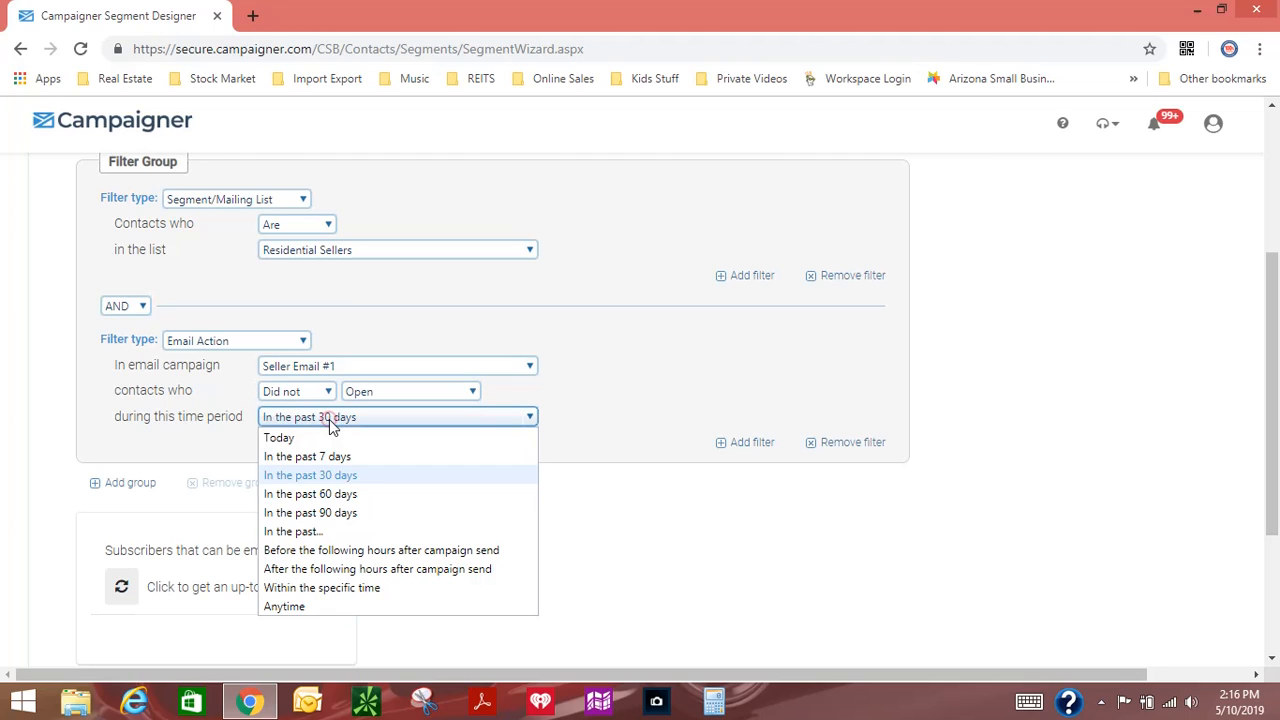
left_click(336, 478)
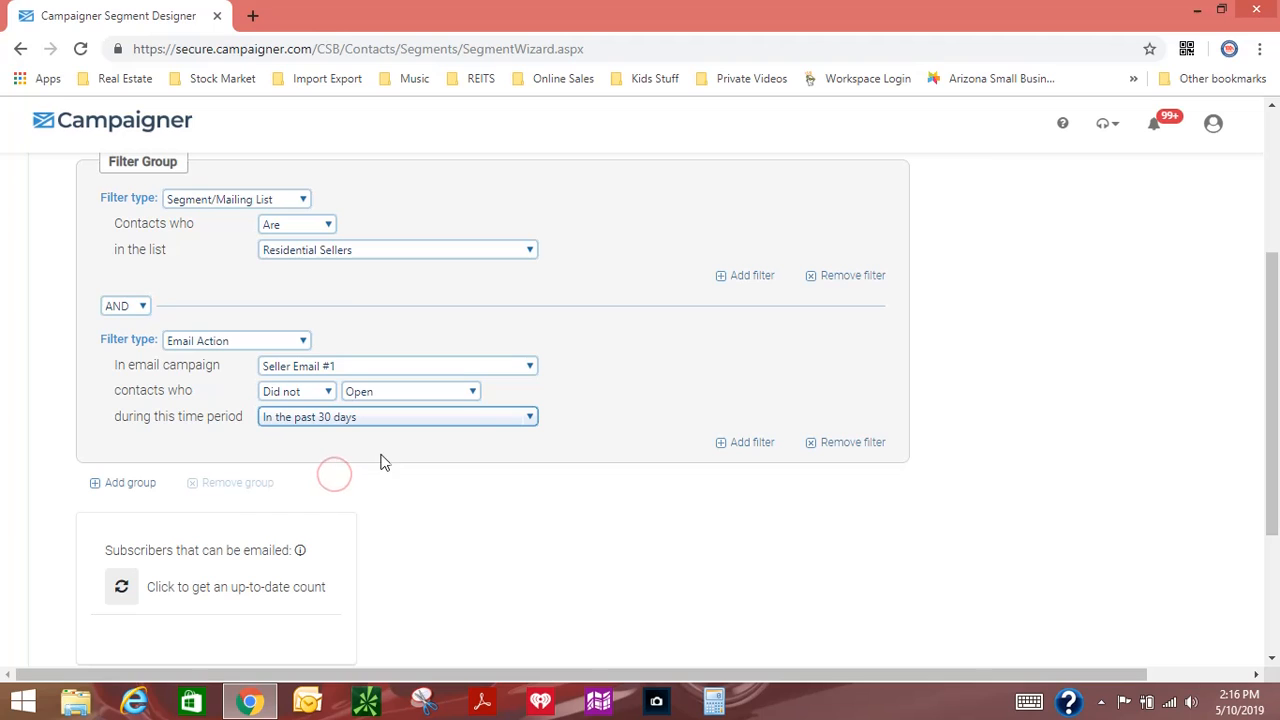
left_click(340, 420)
left_click(336, 460)
Step: Add a second filter group to the segment and remove it again
scroll(505, 537, "down", 2)
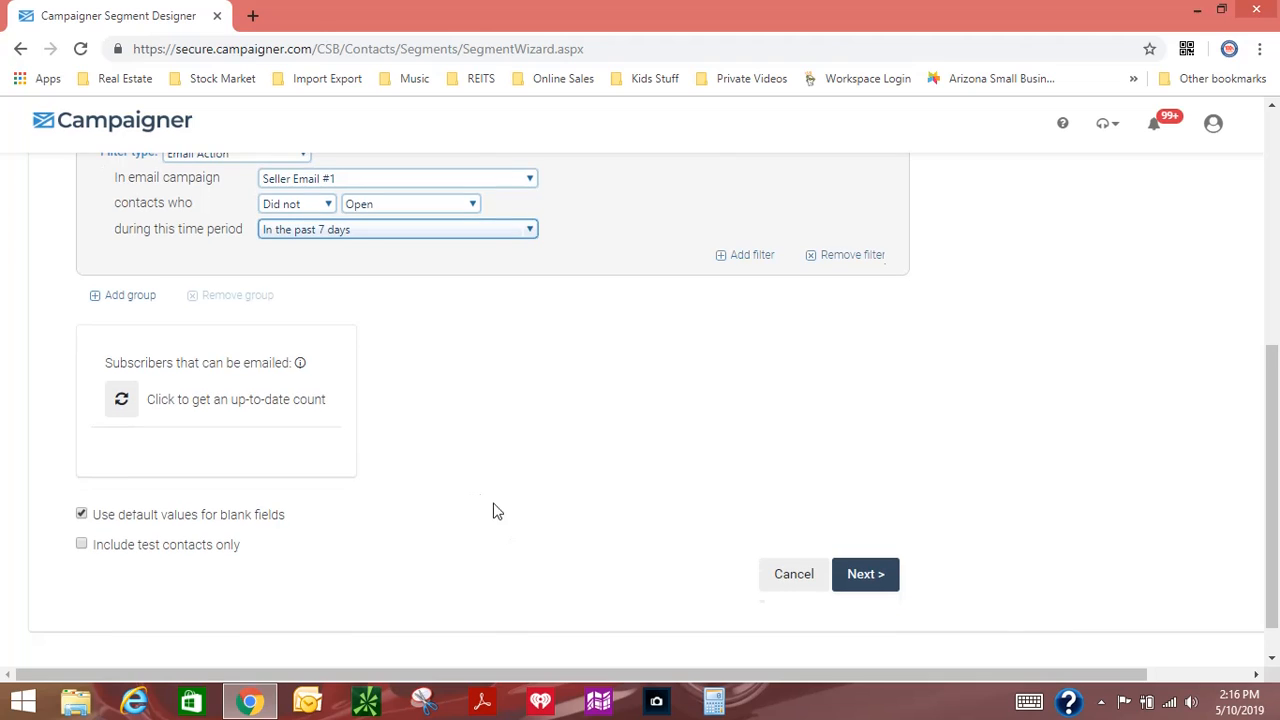
left_click(866, 575)
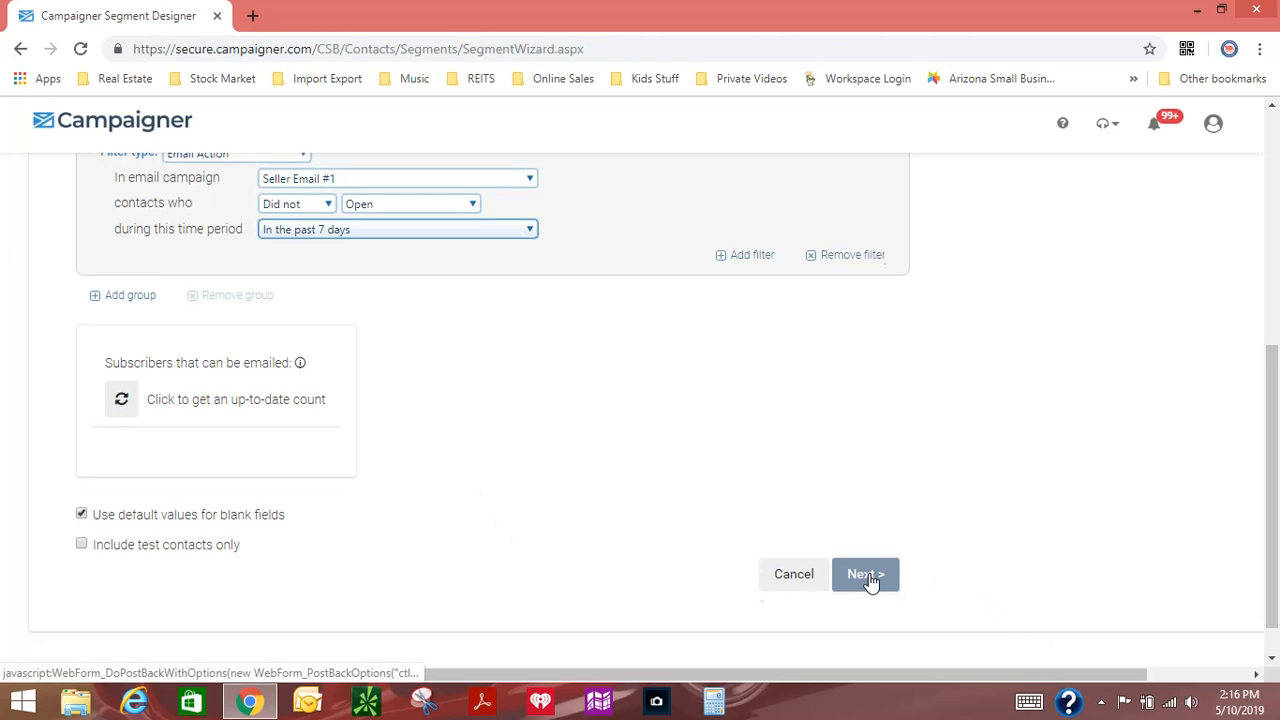
left_click(130, 297)
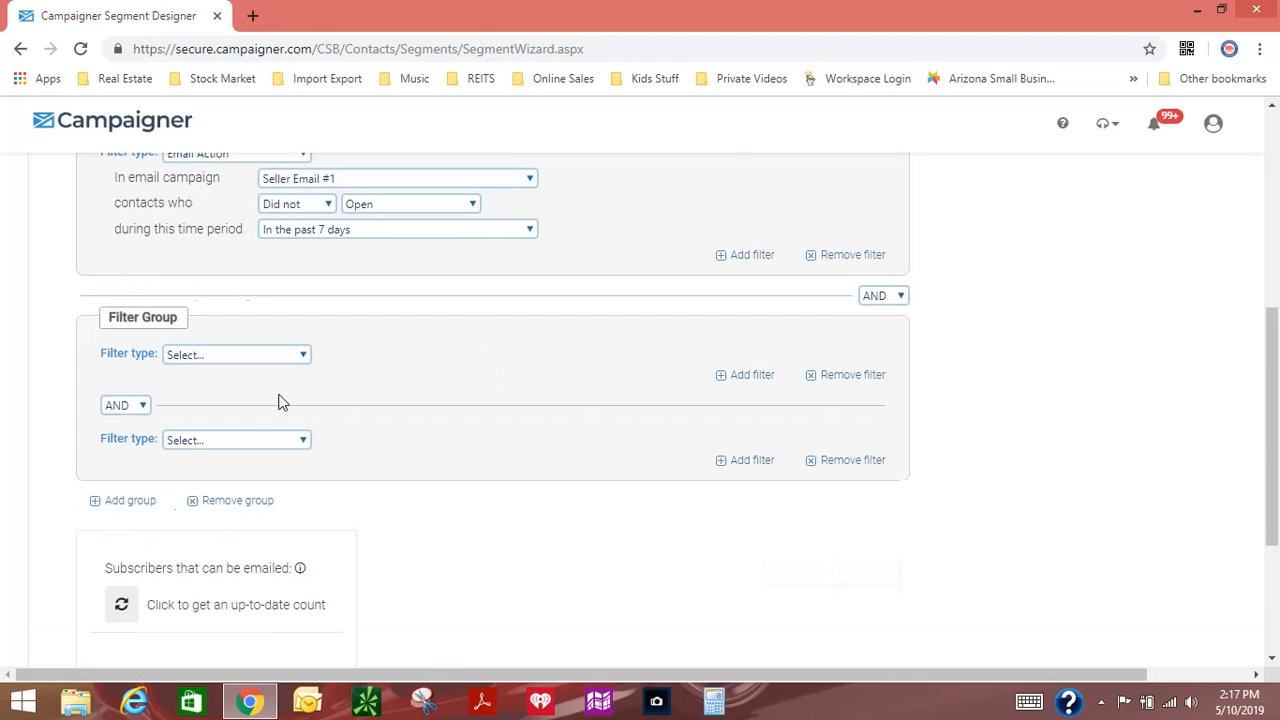
scroll(390, 387, "up", 1)
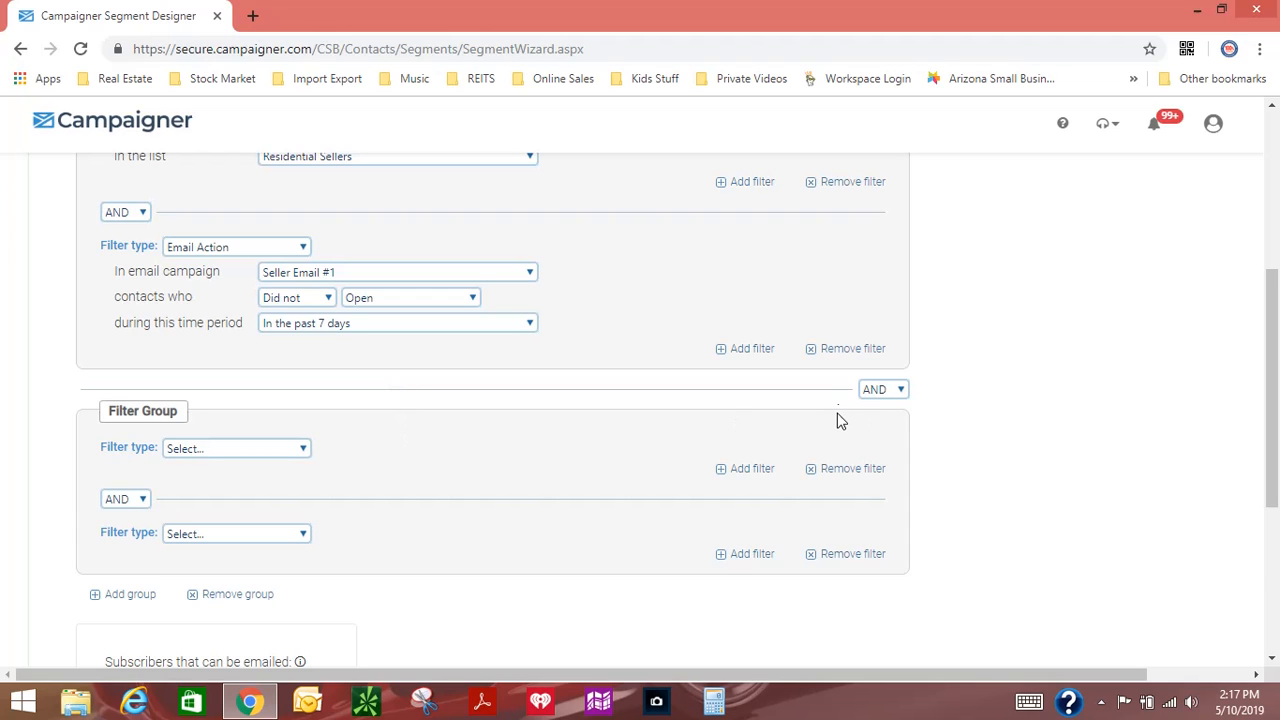
scroll(674, 425, "up", 1)
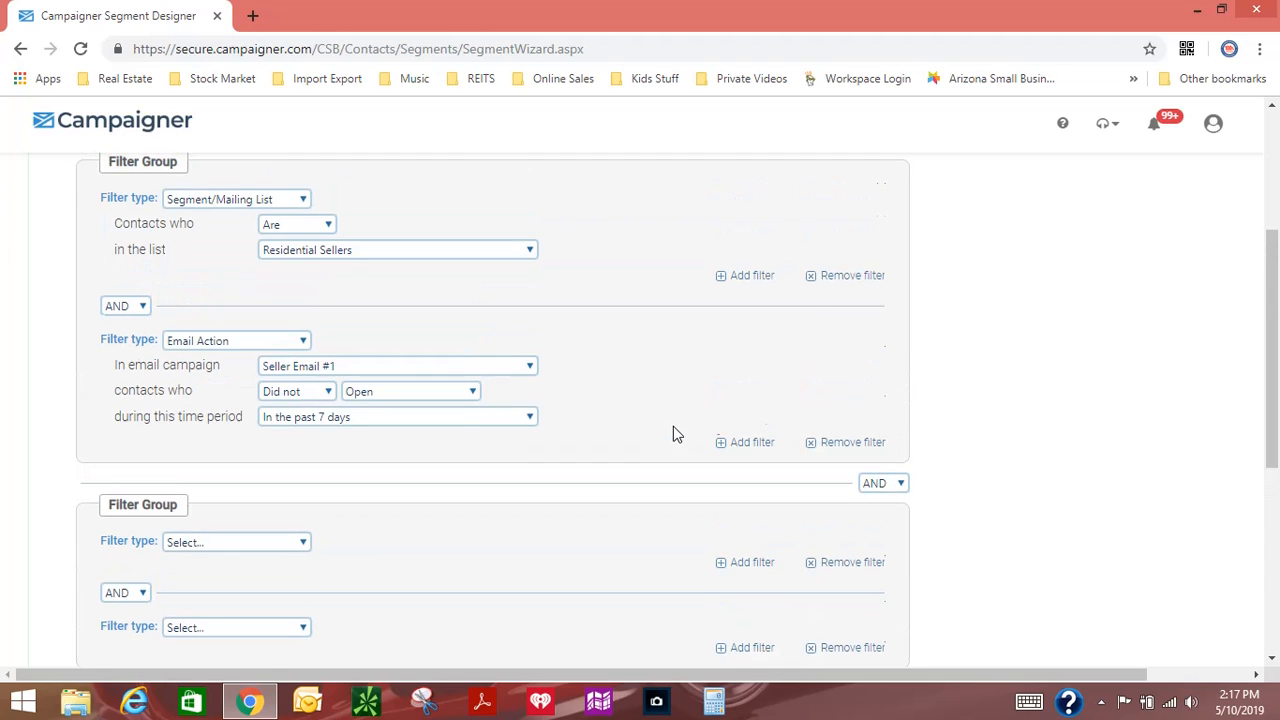
scroll(673, 426, "down", 2)
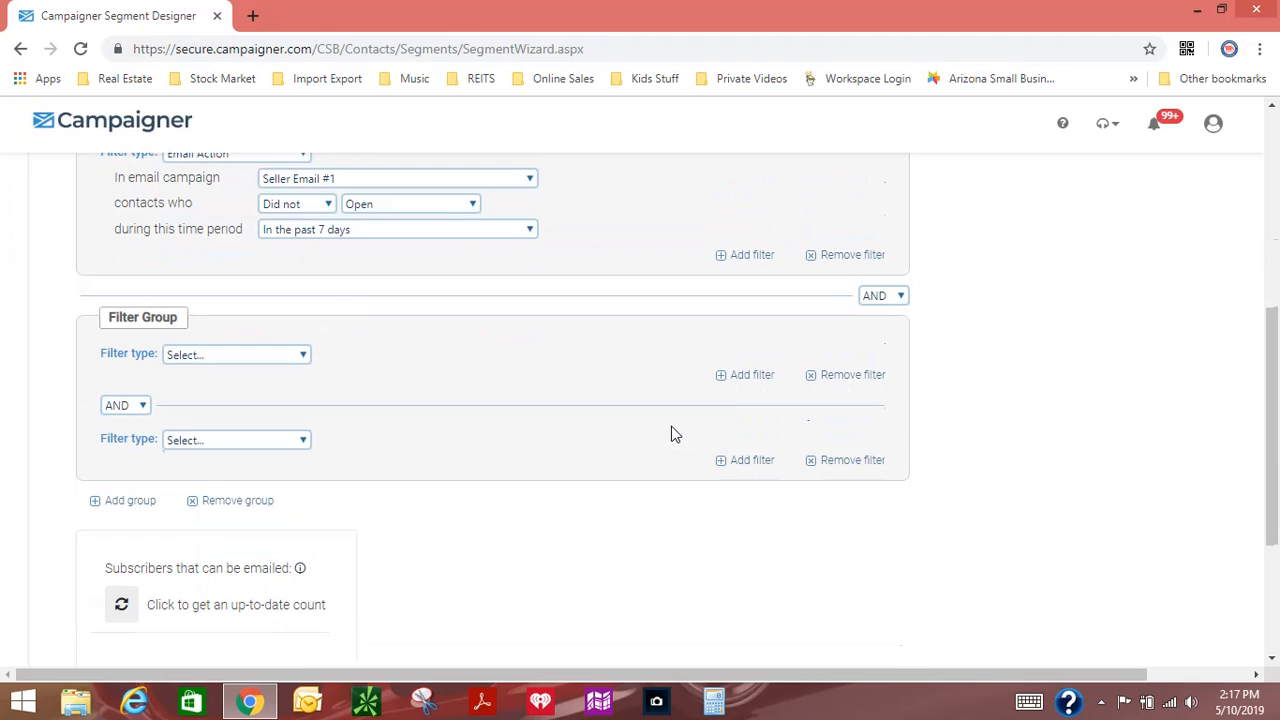
left_click(230, 501)
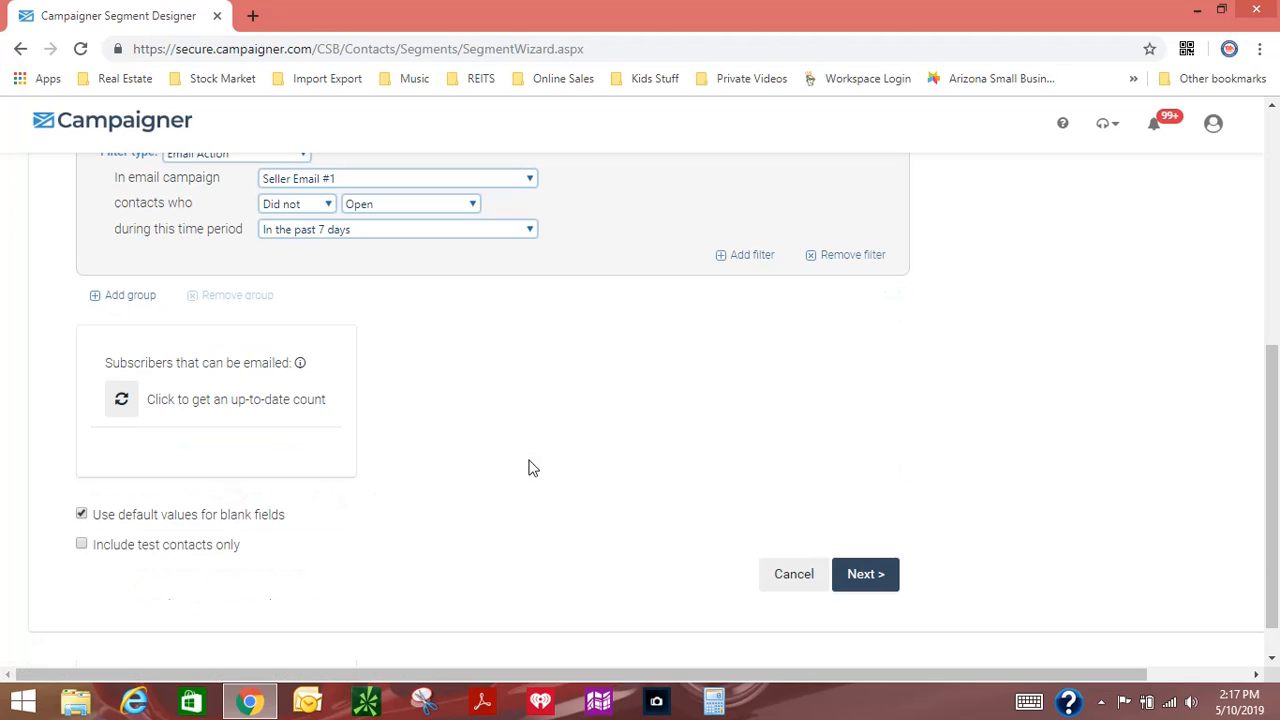
Step: Add a third filter of type Email Action to the group and choose the Seller Email #2 campaign for it
left_click(758, 260)
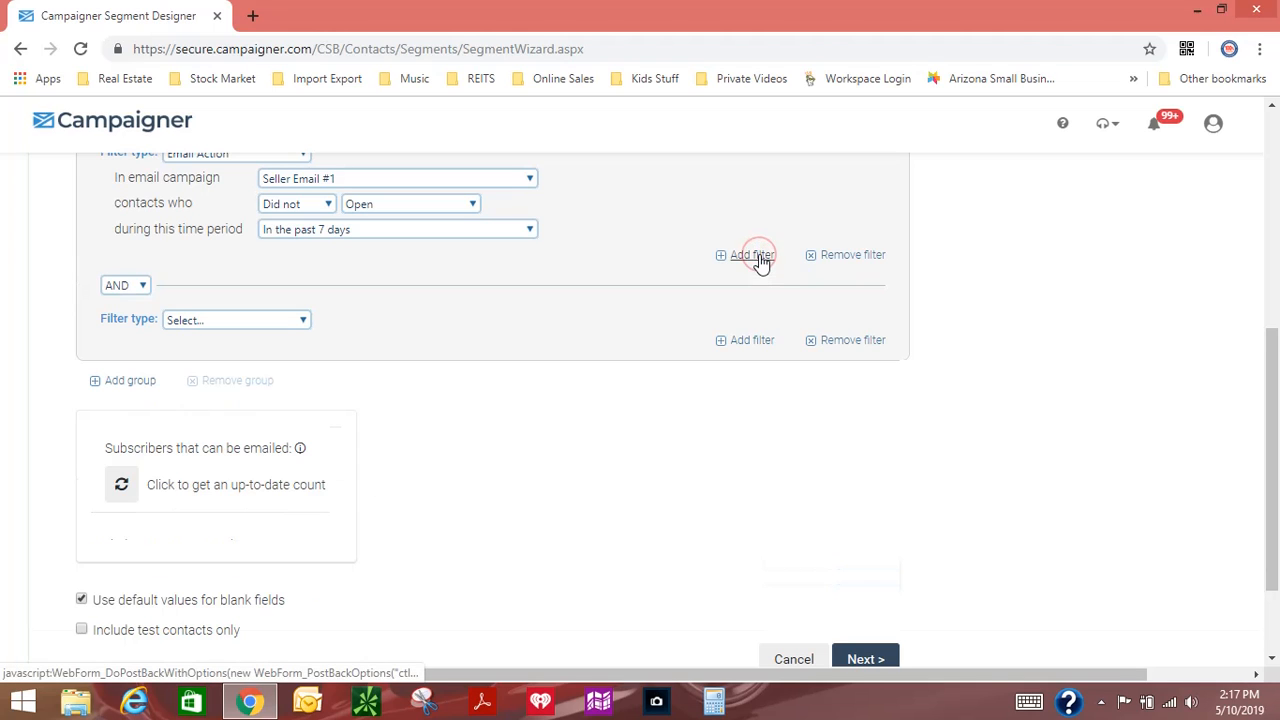
left_click(241, 322)
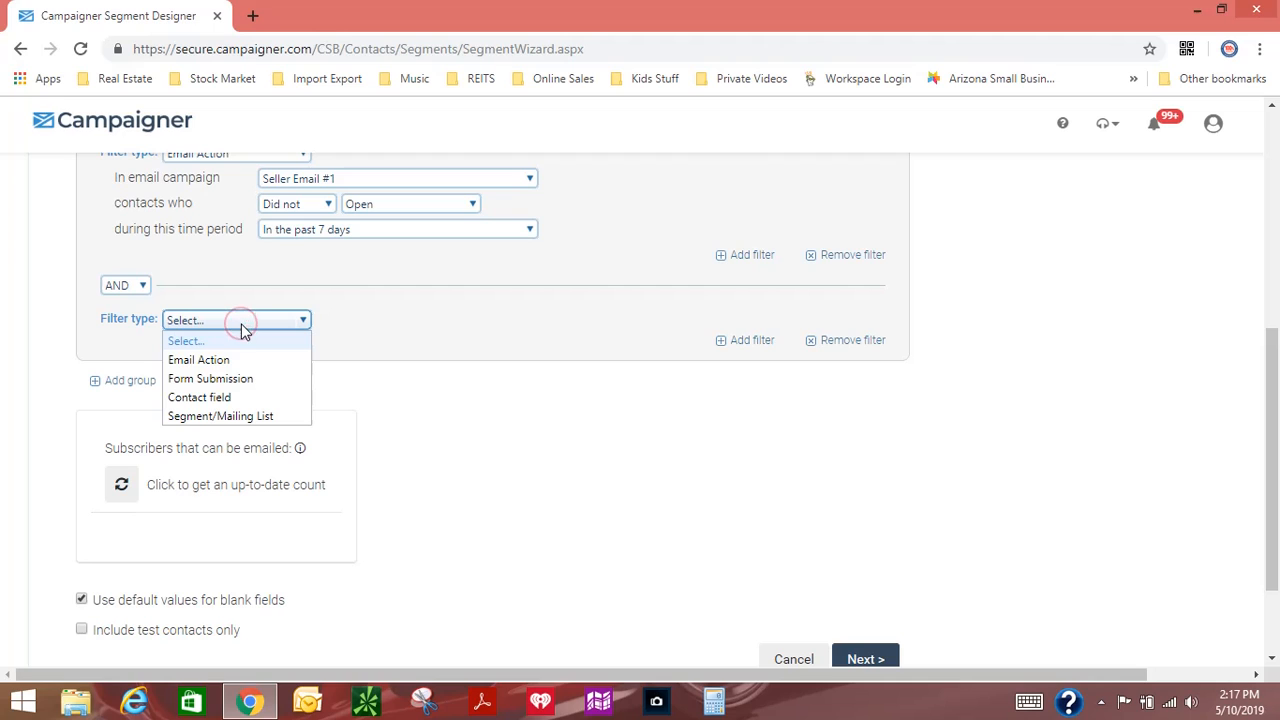
left_click(223, 360)
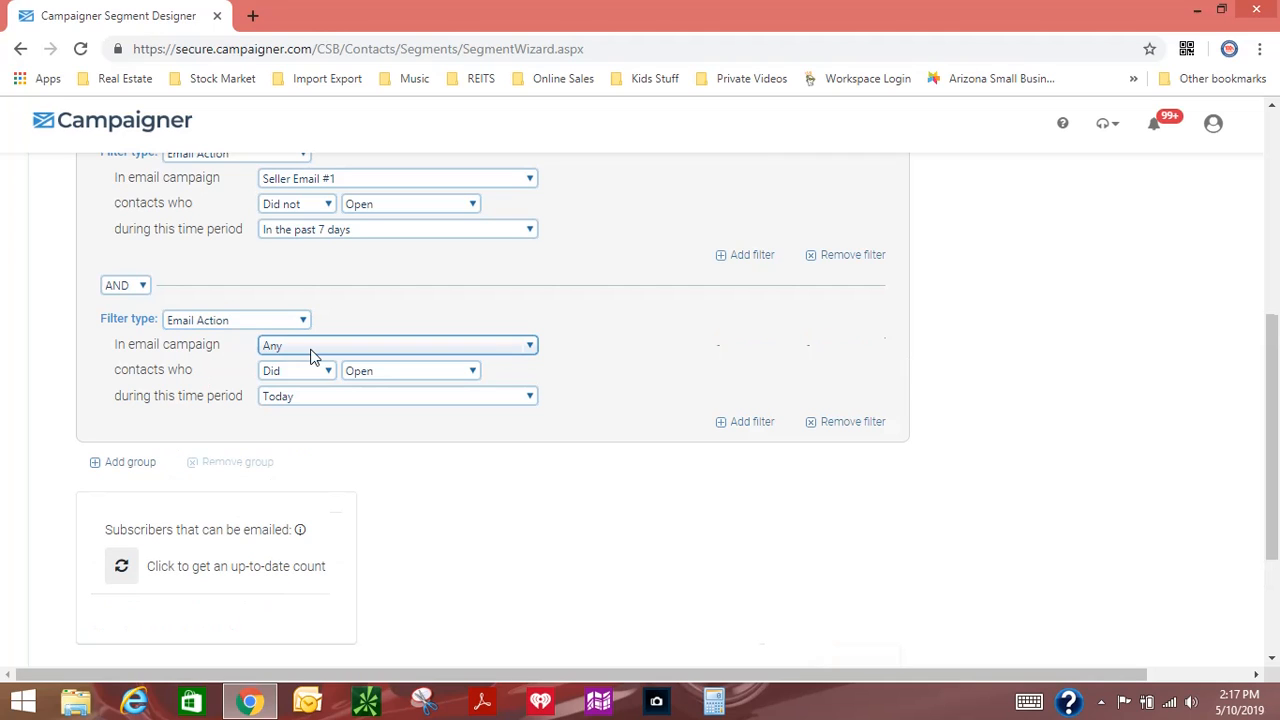
left_click(306, 346)
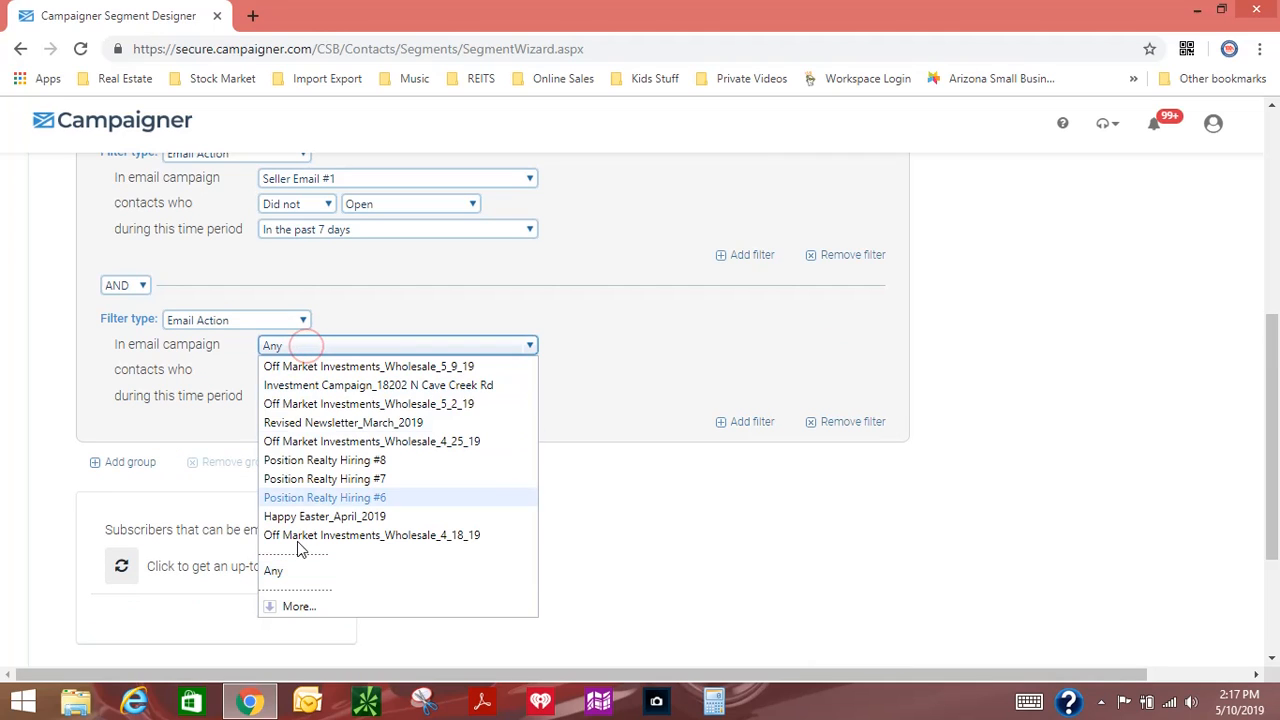
left_click(292, 606)
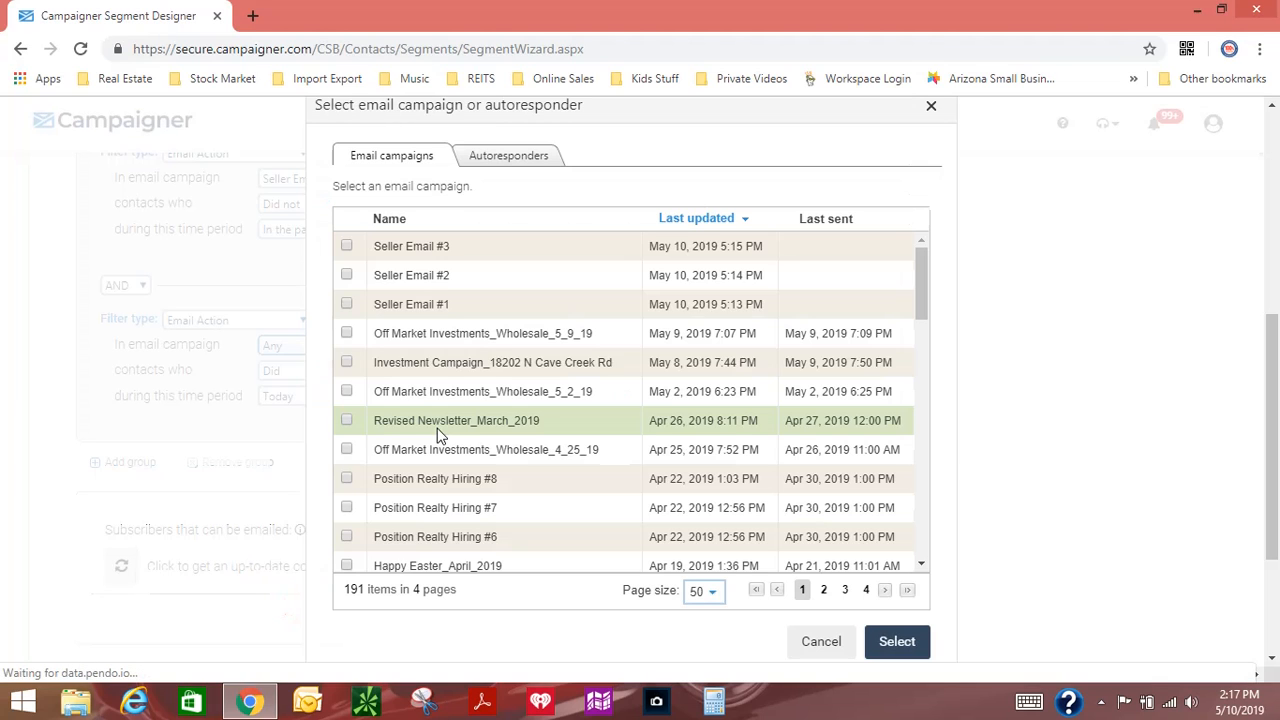
left_click(895, 642)
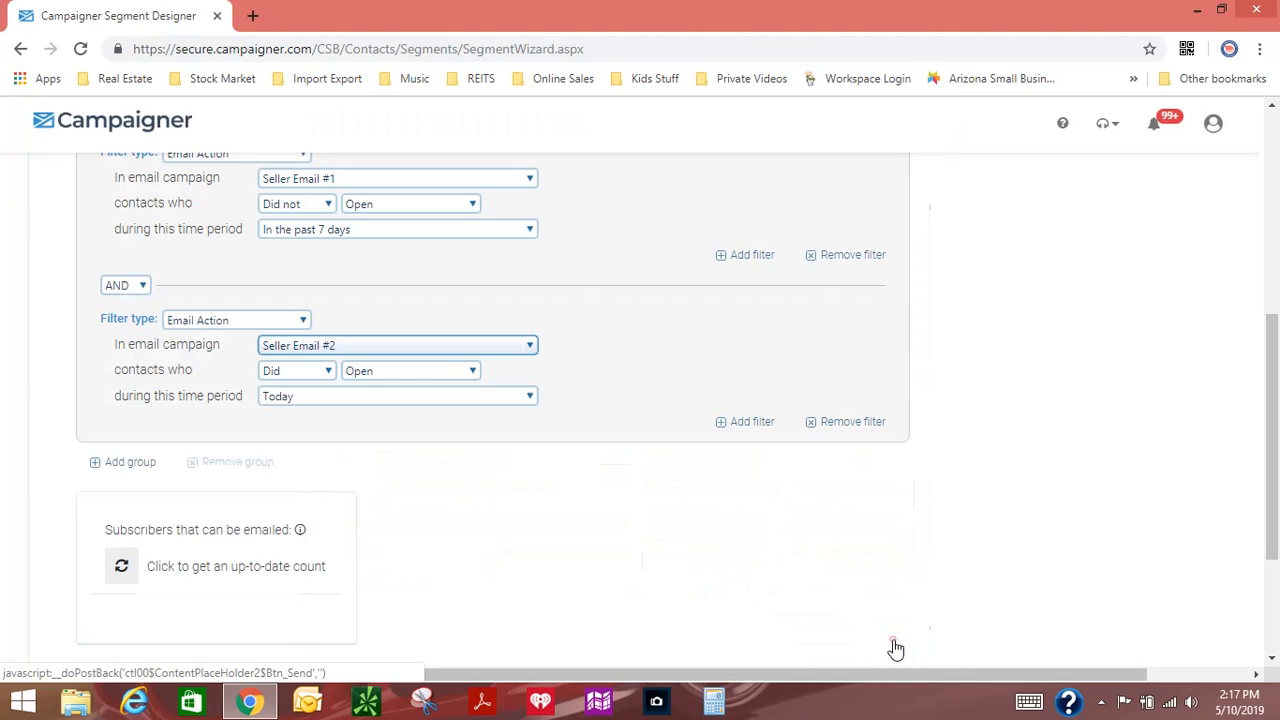
Step: Look through the condition and campaign options of the Seller Email #2 filter and remove that filter from the group
left_click(303, 372)
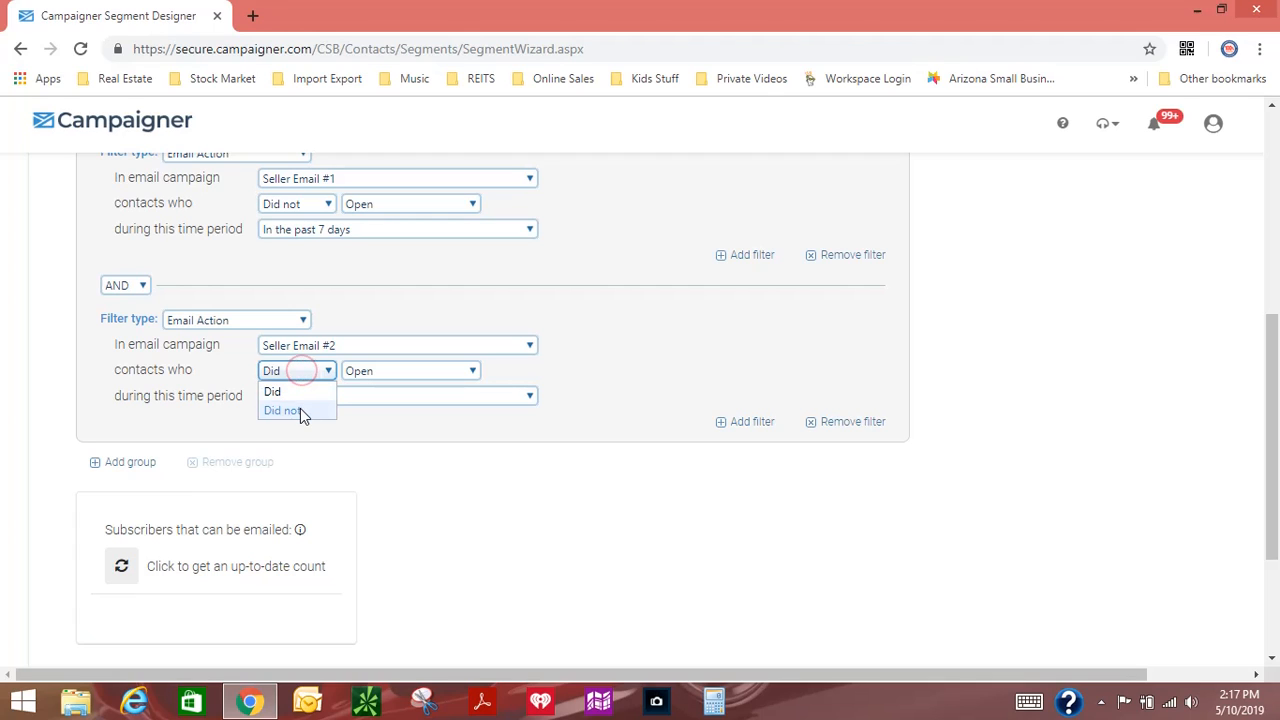
left_click(300, 409)
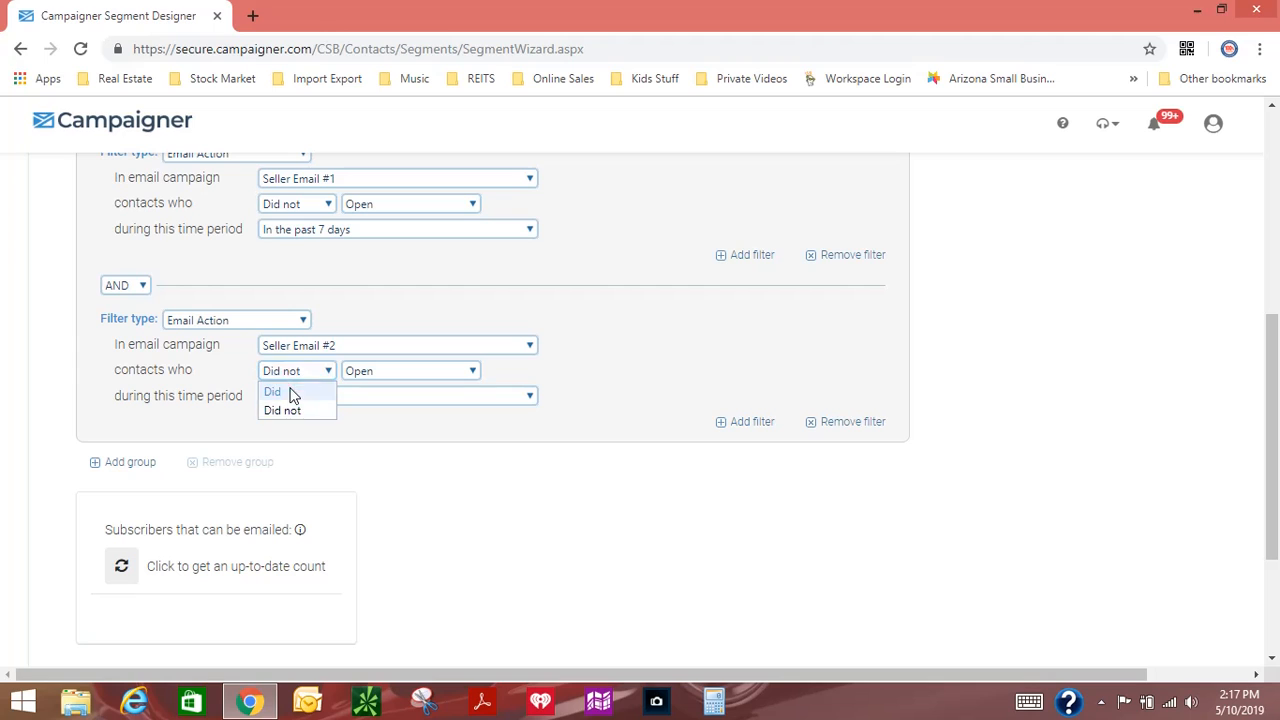
left_click(274, 391)
left_click(325, 347)
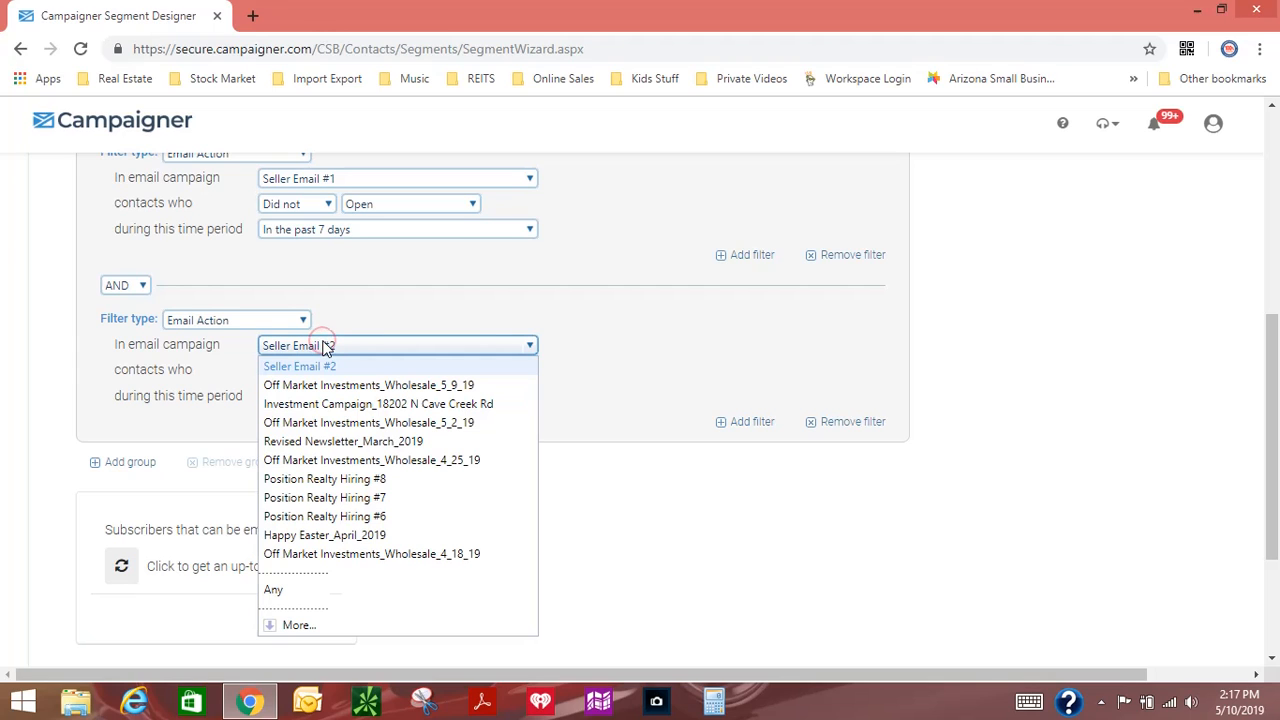
left_click(407, 296)
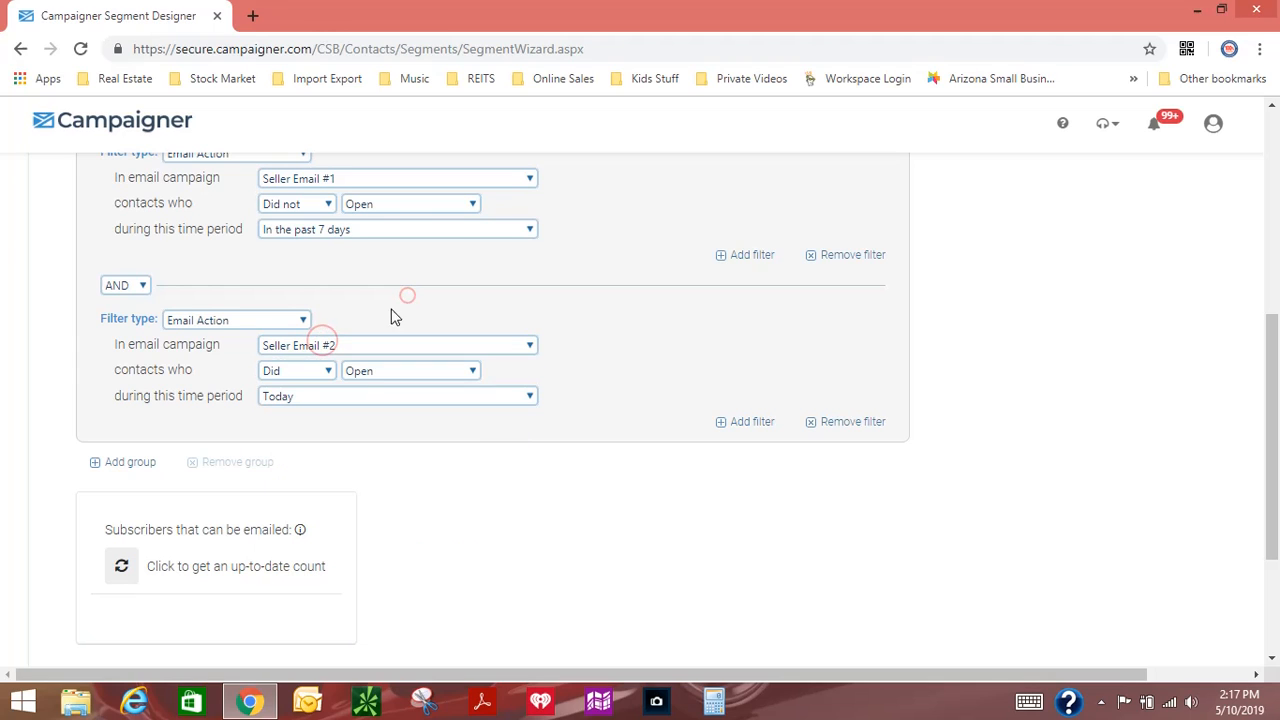
left_click(840, 424)
Step: Check the two filters of the segment and continue to the second step of the segment setup
scroll(620, 420, "up", 3)
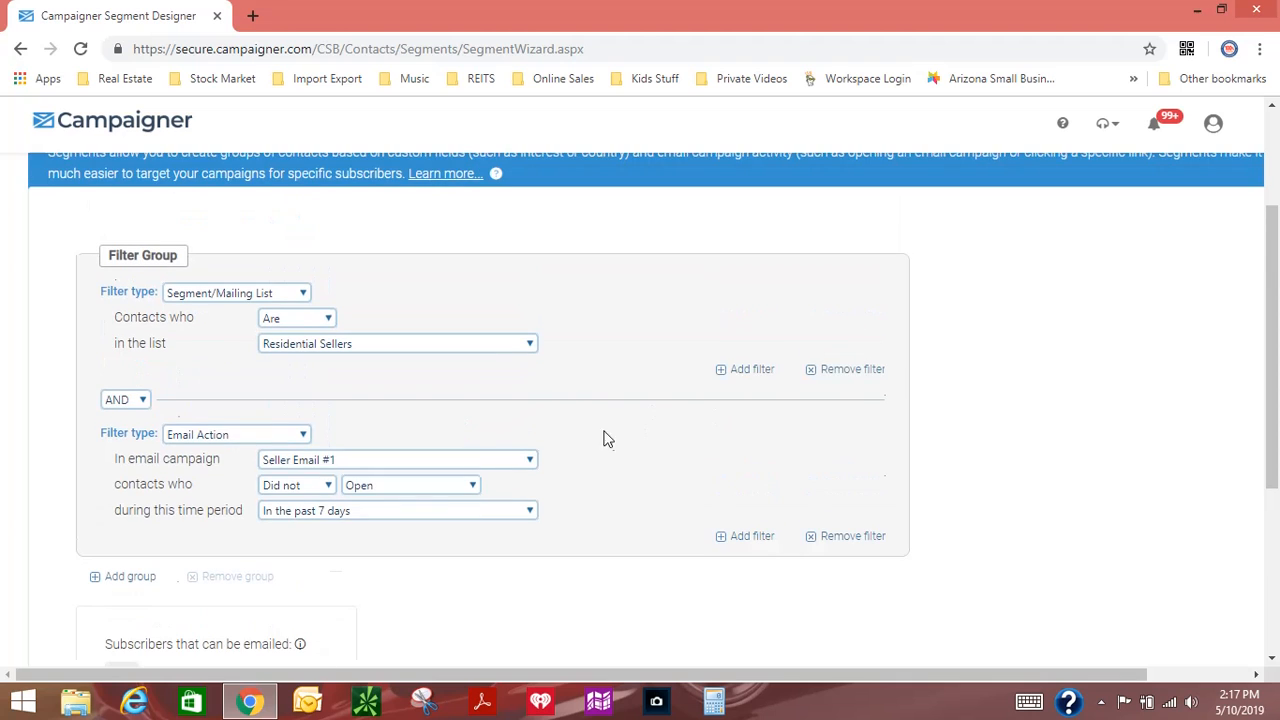
scroll(637, 457, "down", 3)
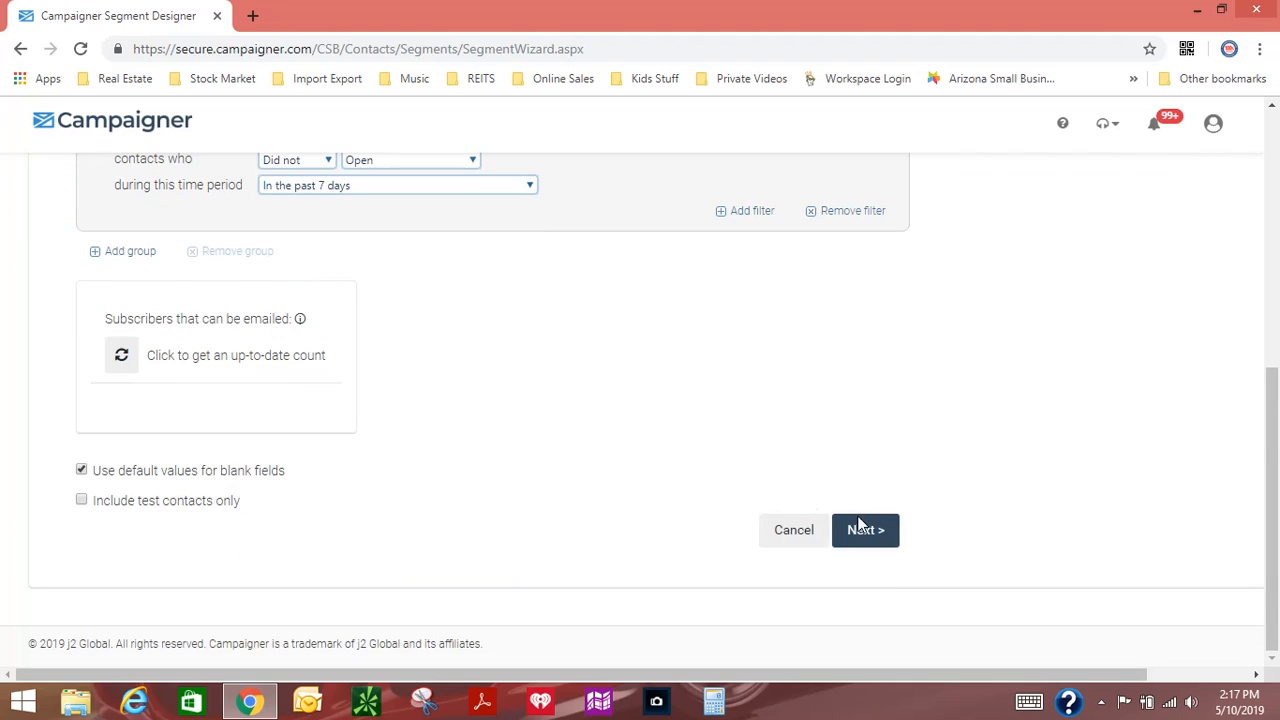
left_click(862, 526)
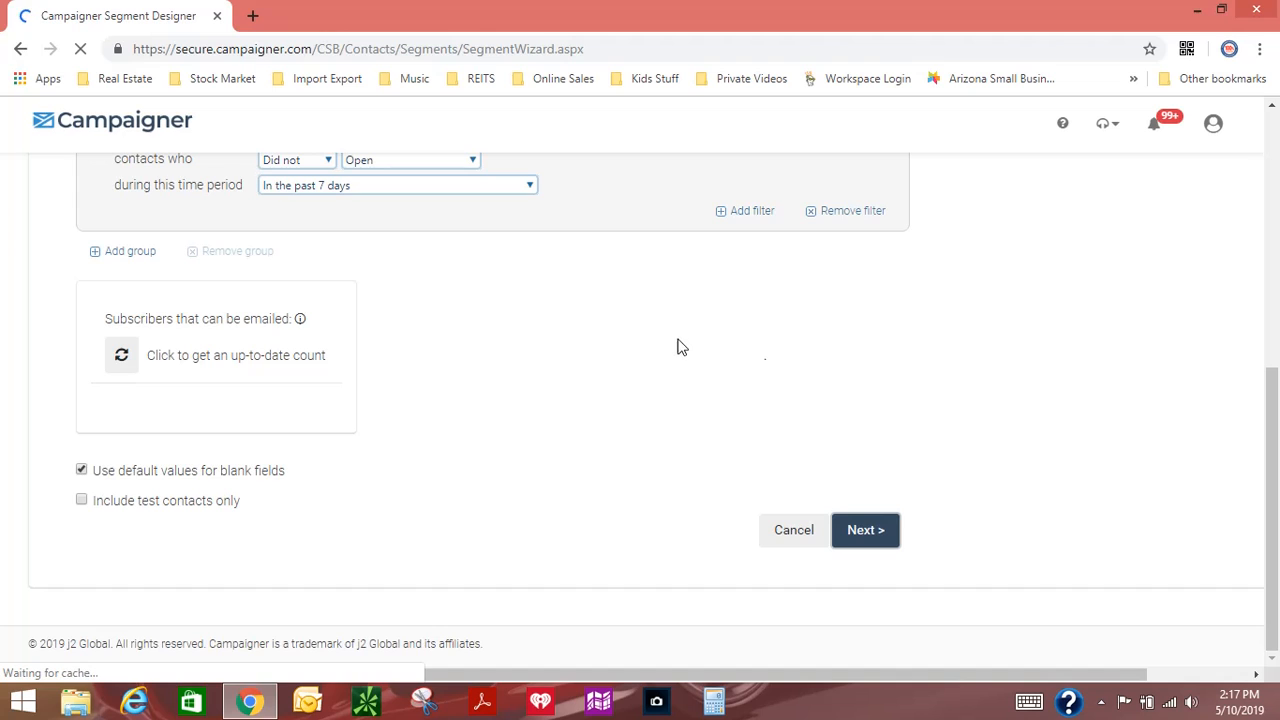
Step: Name the new dynamic segment Segment Seller #1 and save it
scroll(681, 343, "down", 3)
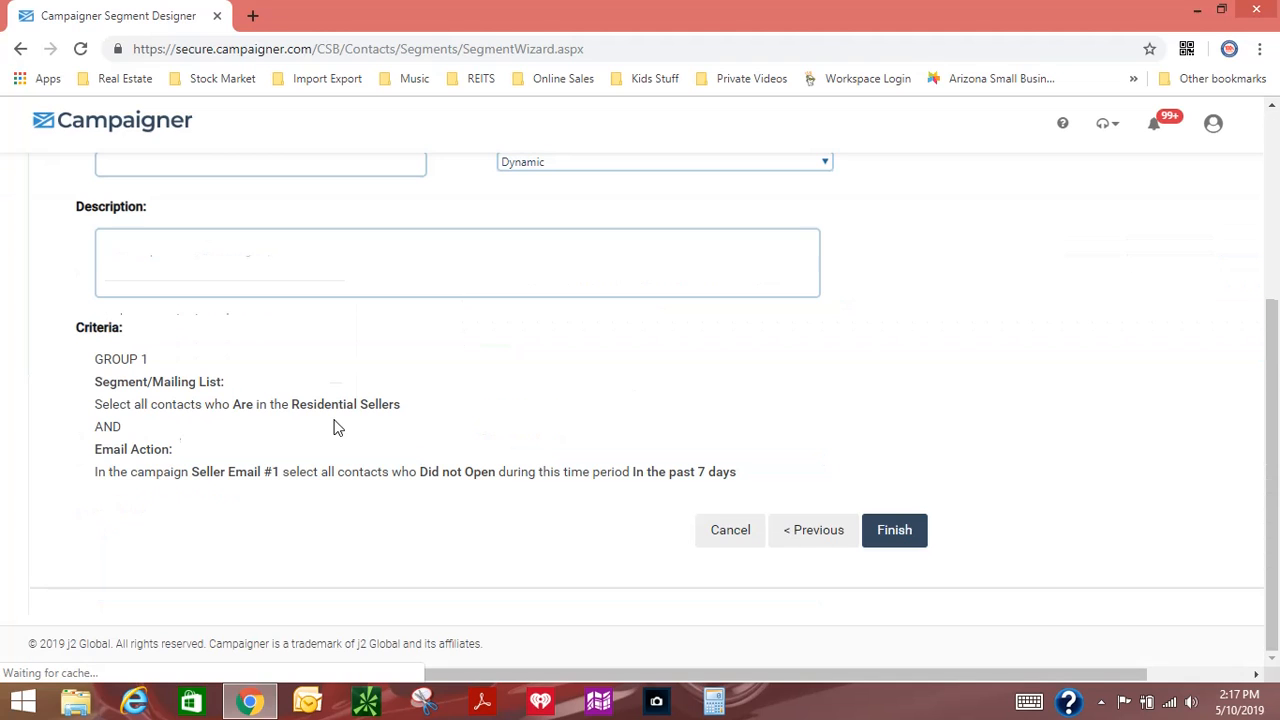
scroll(315, 387, "up", 2)
left_click(193, 352)
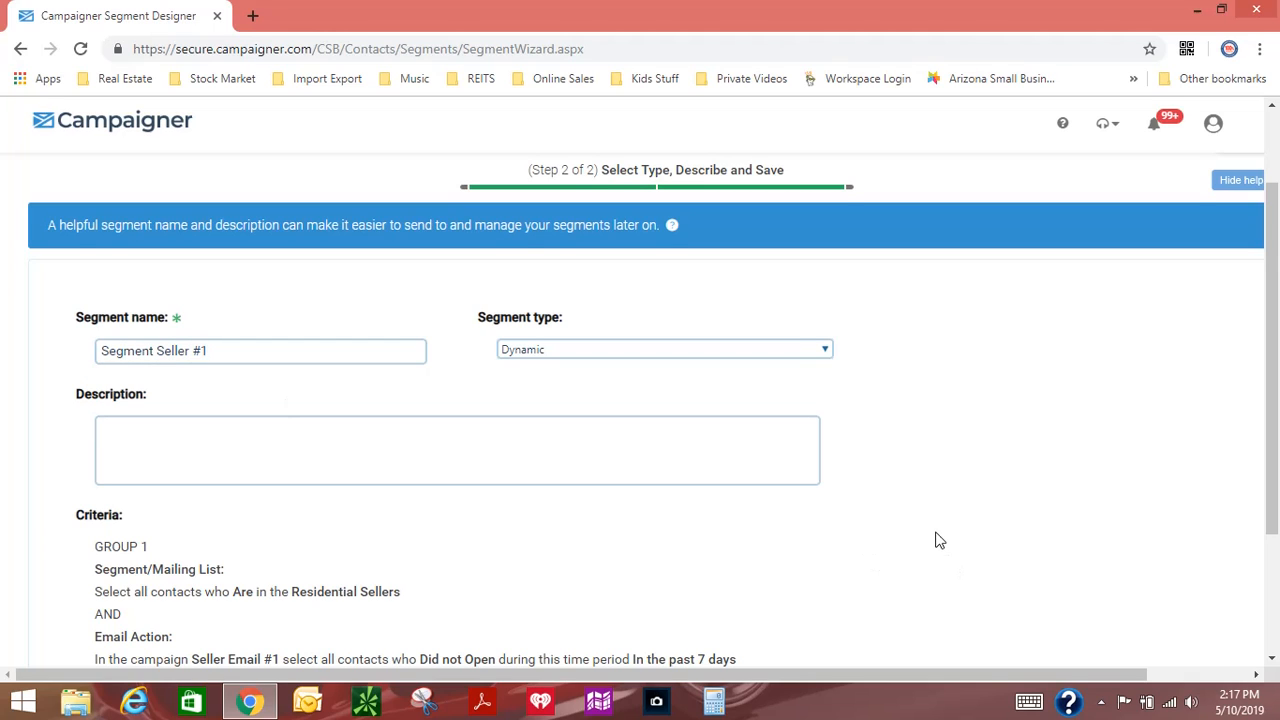
scroll(939, 540, "down", 2)
left_click(900, 540)
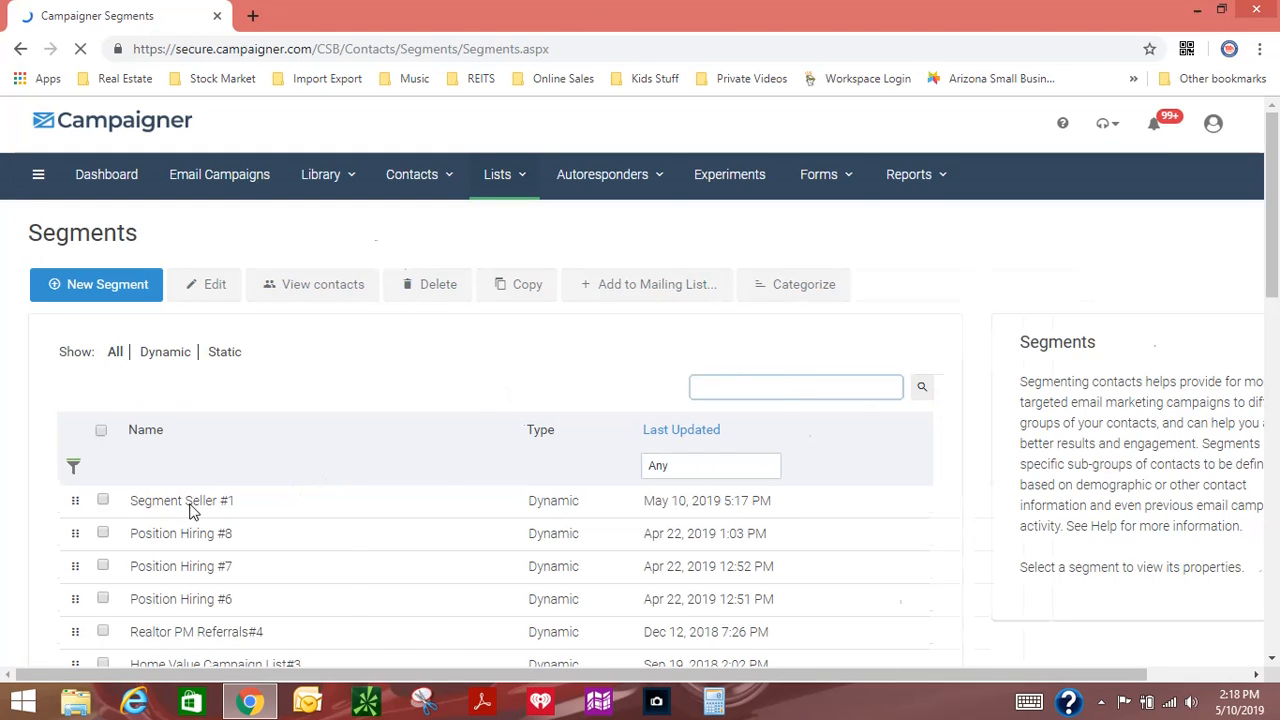
Step: Make a copy of the segment Segment Seller #1 and open the copy for editing
left_click(346, 501)
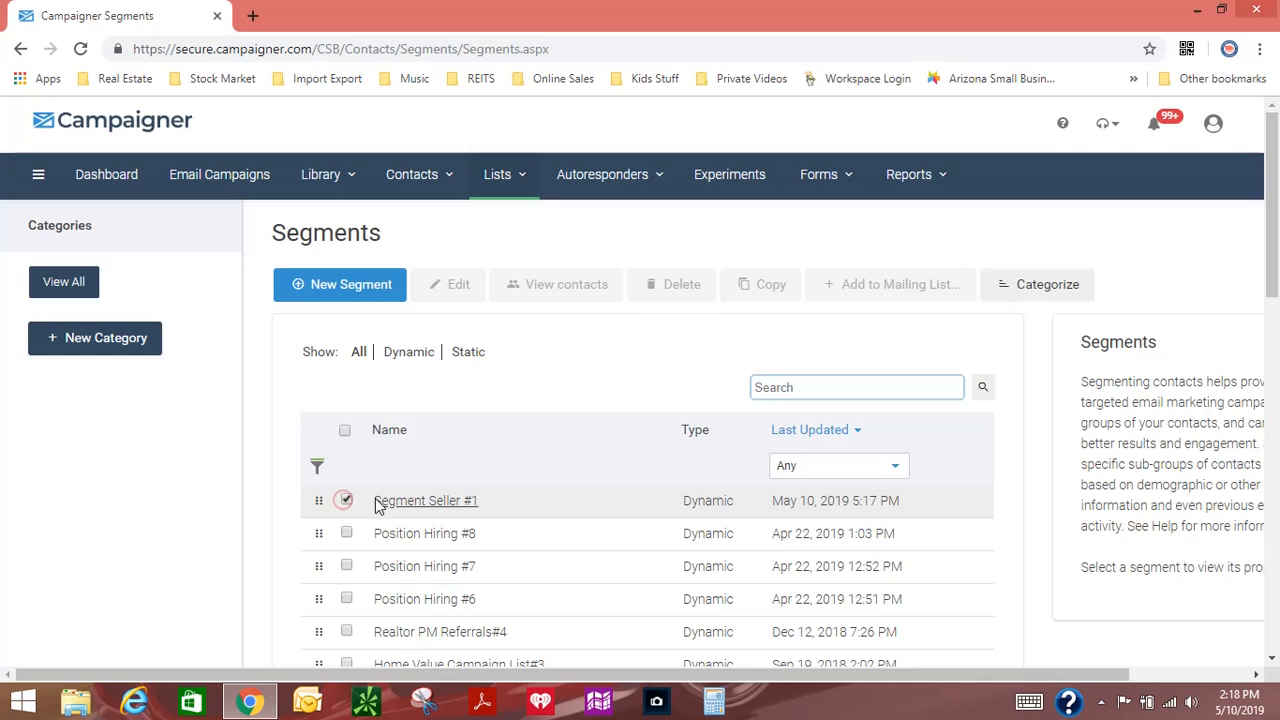
left_click(760, 294)
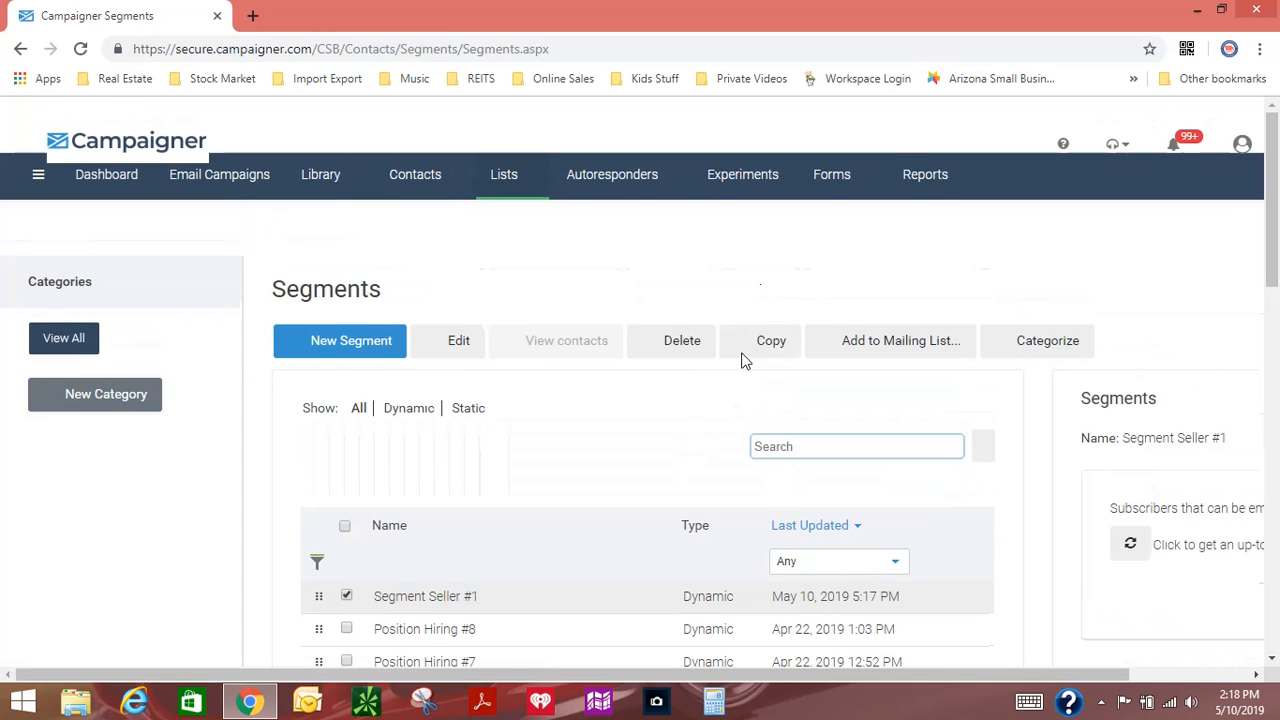
left_click(760, 286)
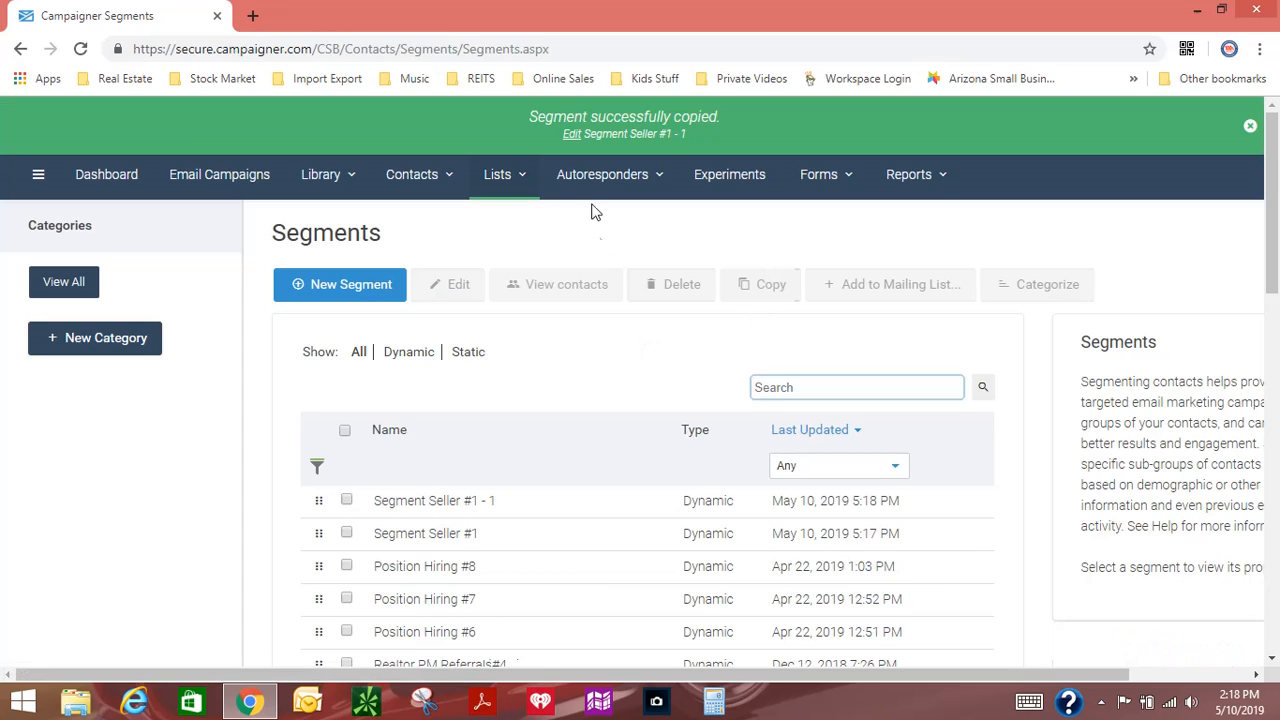
left_click(571, 134)
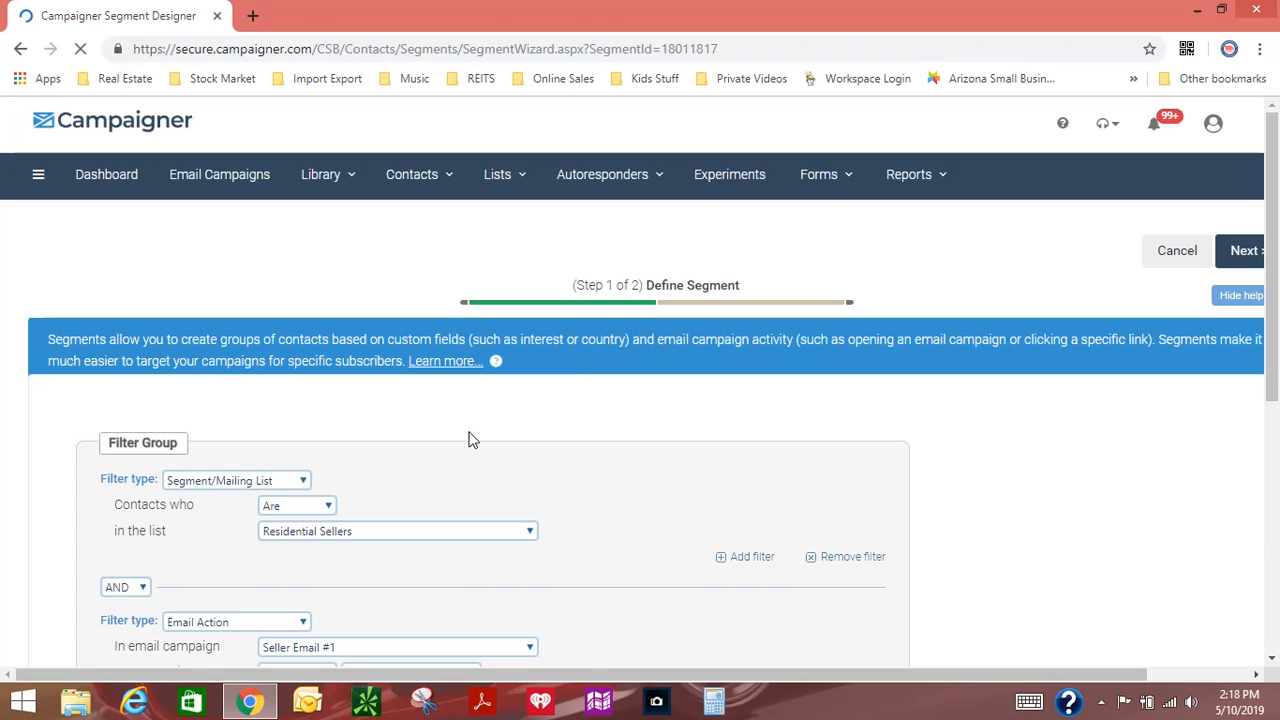
Step: Change the Seller Email #1 filter of the copied segment to contacts who Did open the email
scroll(528, 437, "down", 3)
left_click(302, 391)
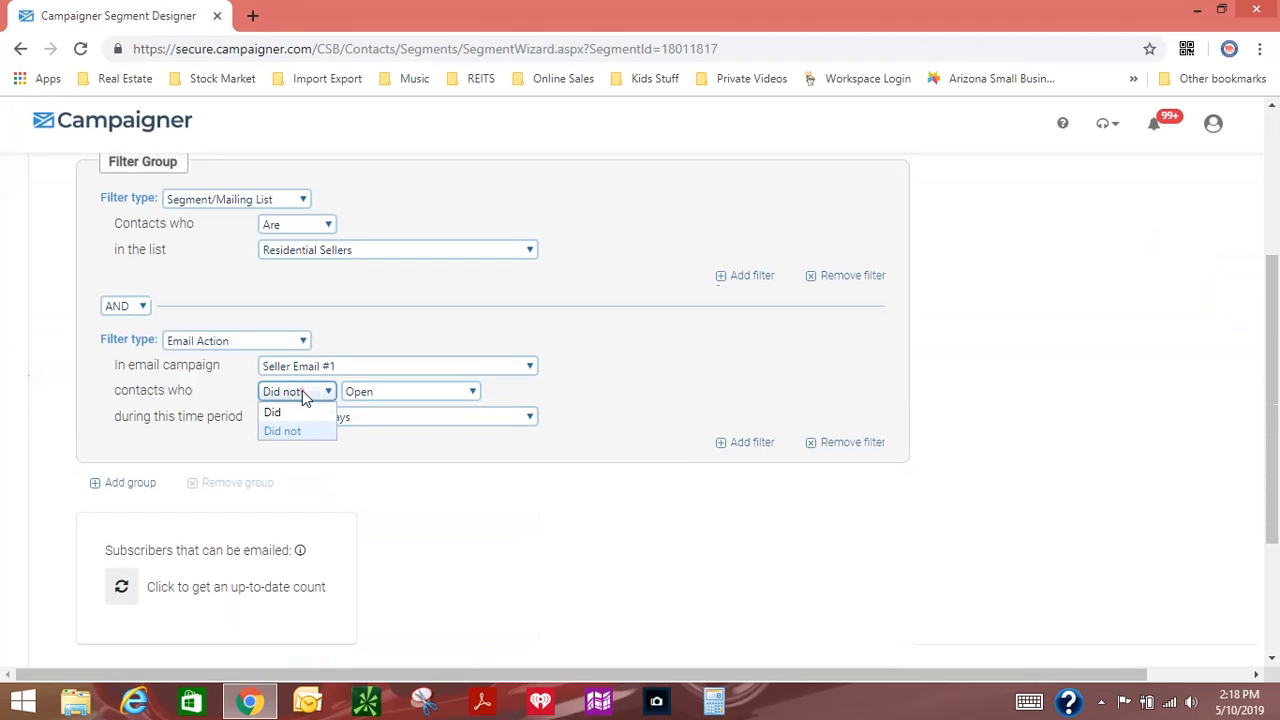
left_click(284, 413)
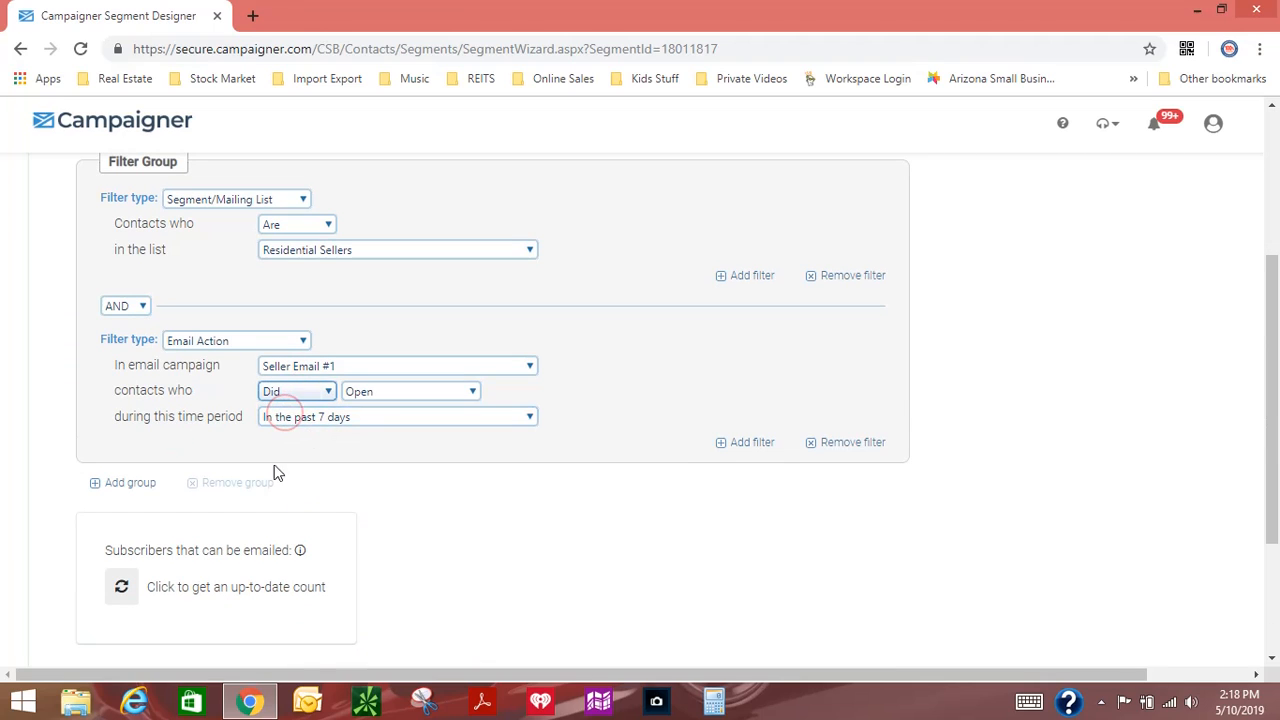
Step: Add a third filter of type Email Action to the group and choose the Seller Email #2 campaign for it
left_click(747, 440)
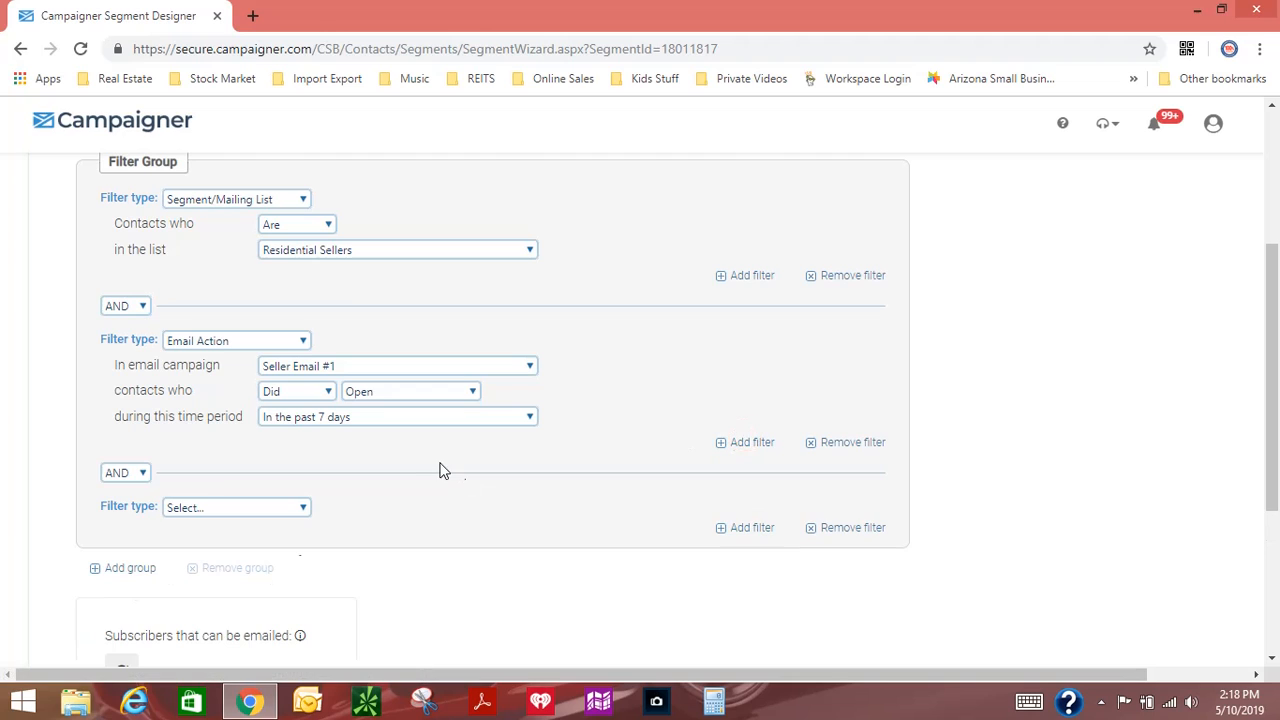
left_click(238, 508)
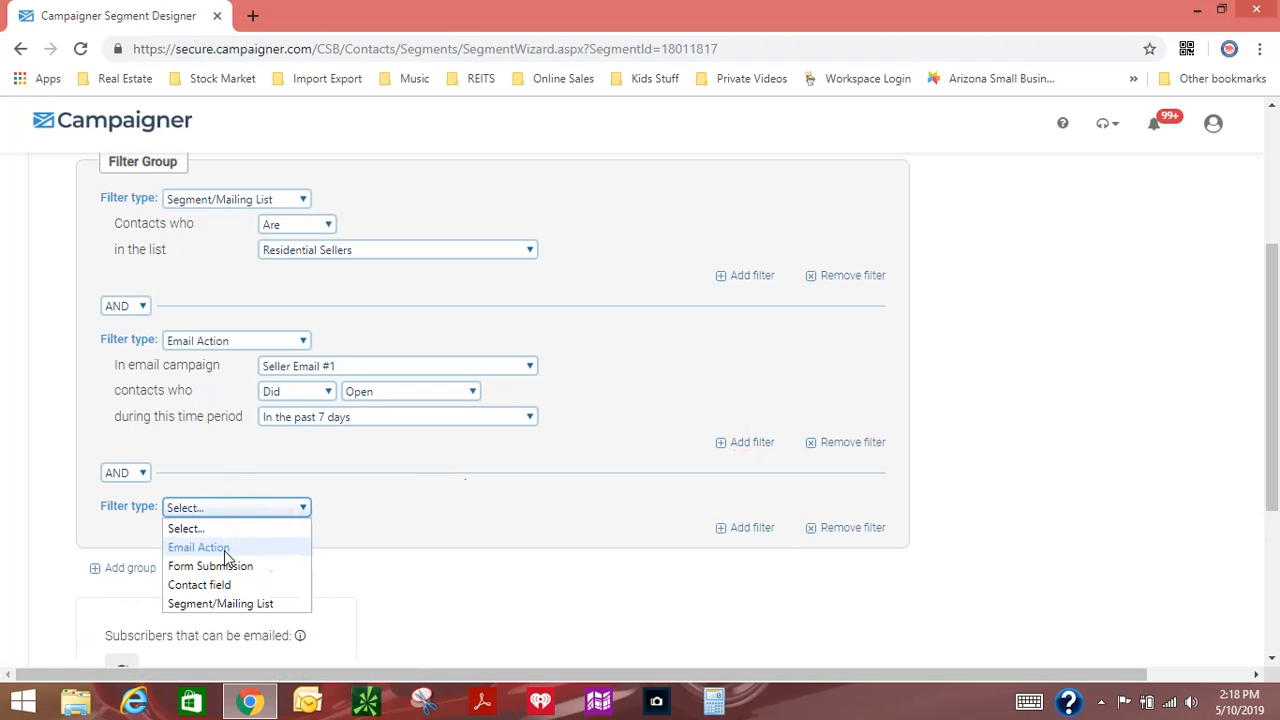
left_click(223, 549)
scroll(410, 500, "down", 2)
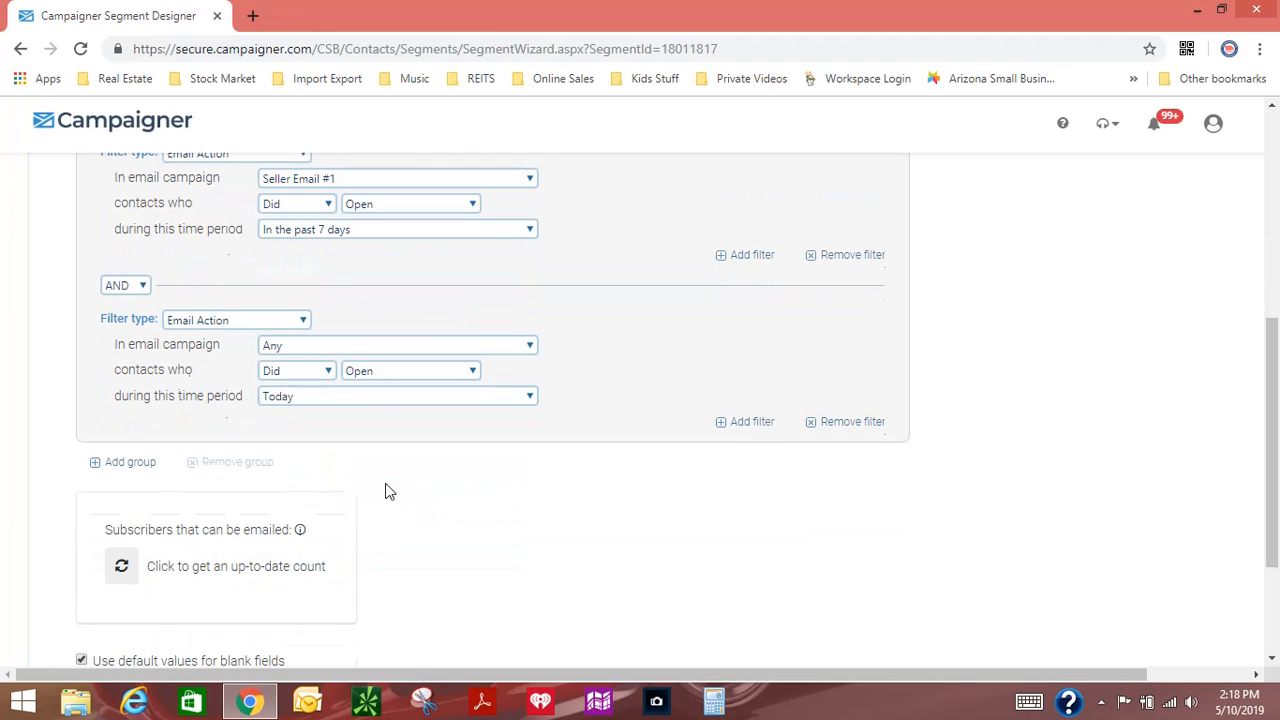
left_click(331, 348)
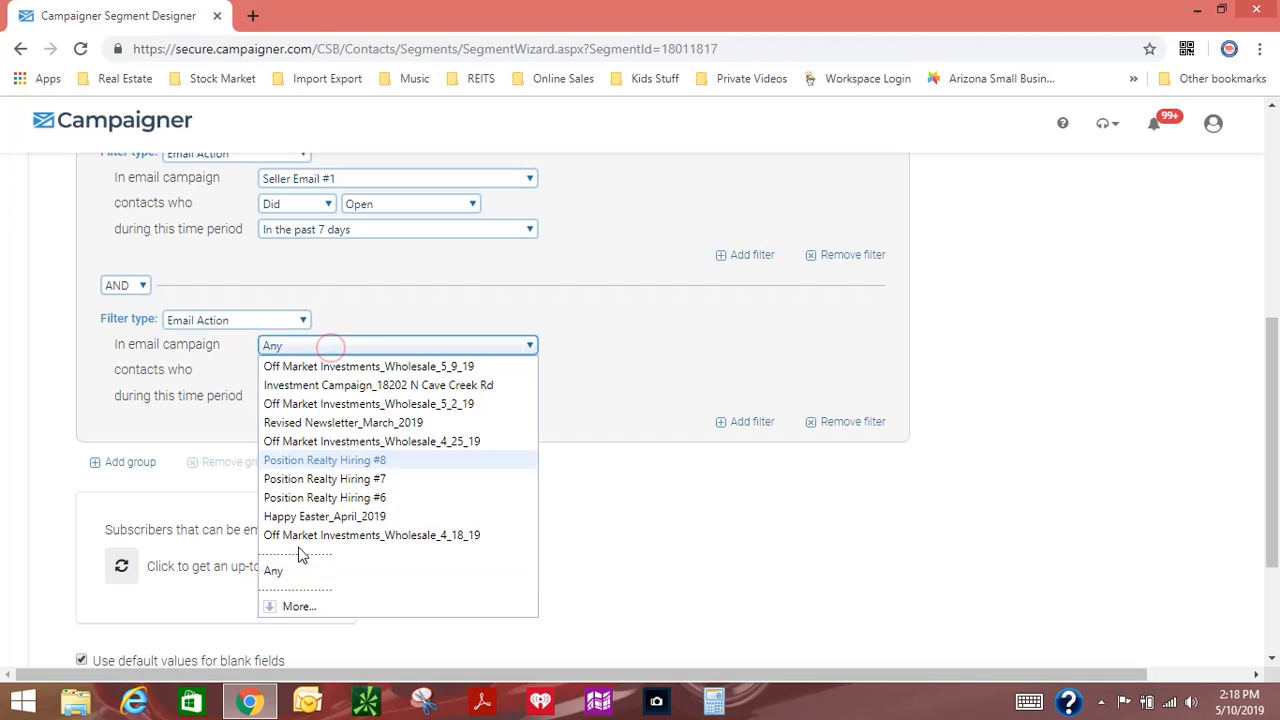
left_click(297, 604)
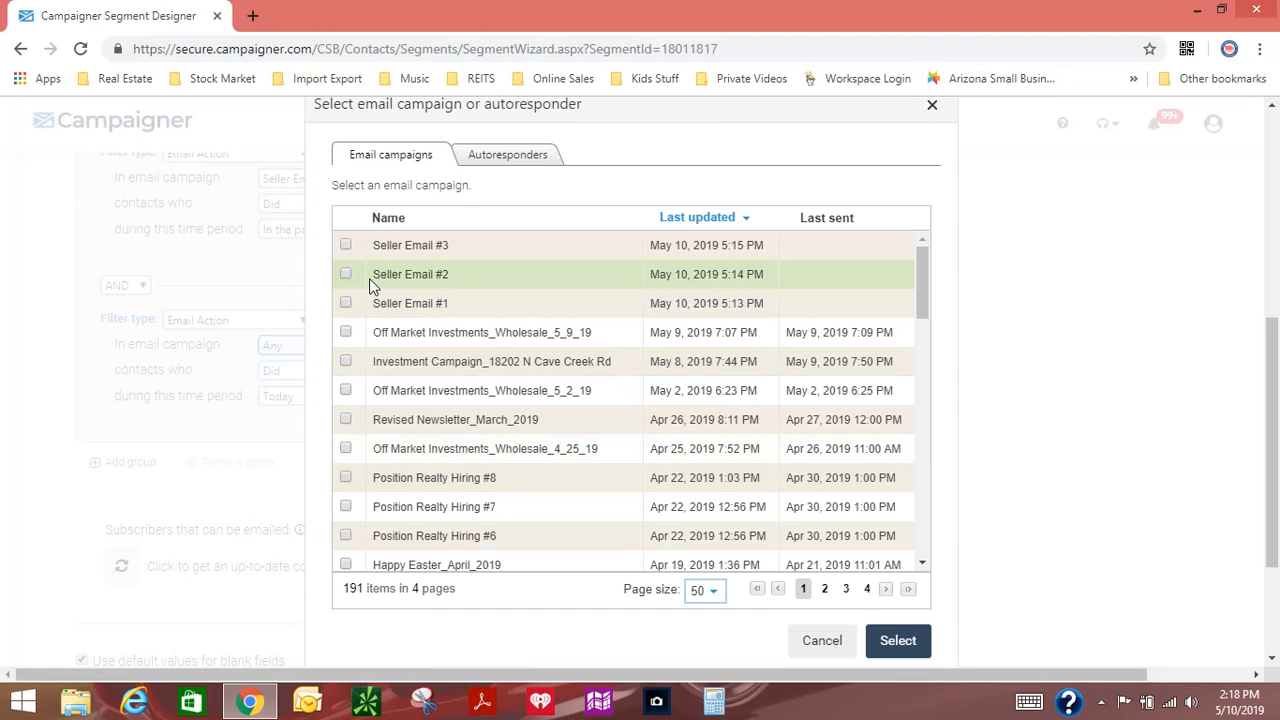
left_click(889, 645)
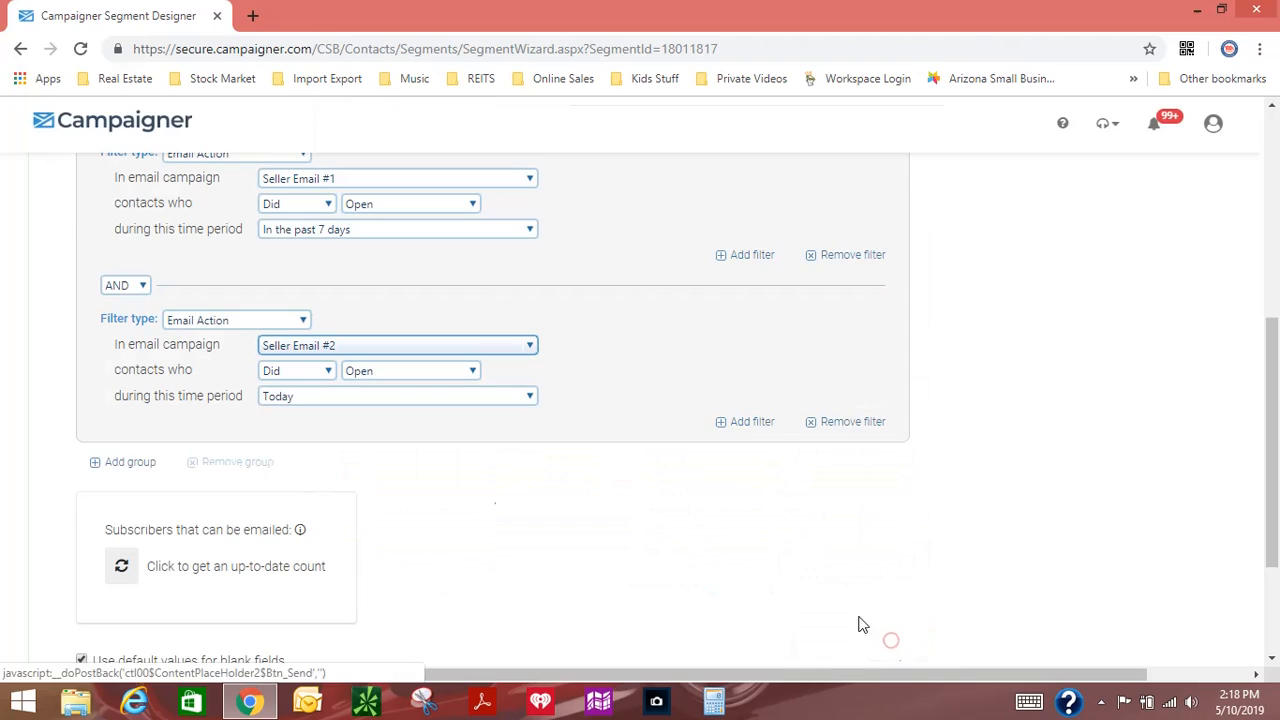
Step: Set the Seller Email #2 filter to contacts who Did not open in the past 7 days and continue to the second setup step
left_click(309, 374)
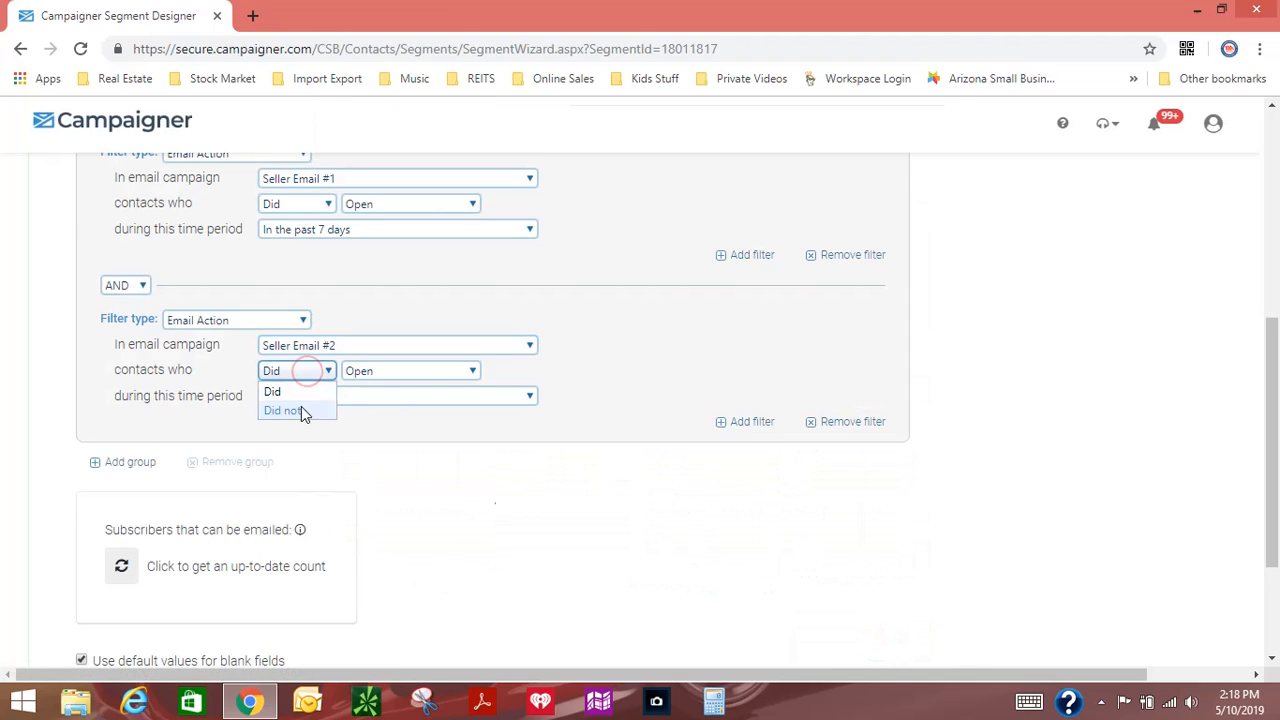
left_click(301, 412)
left_click(312, 397)
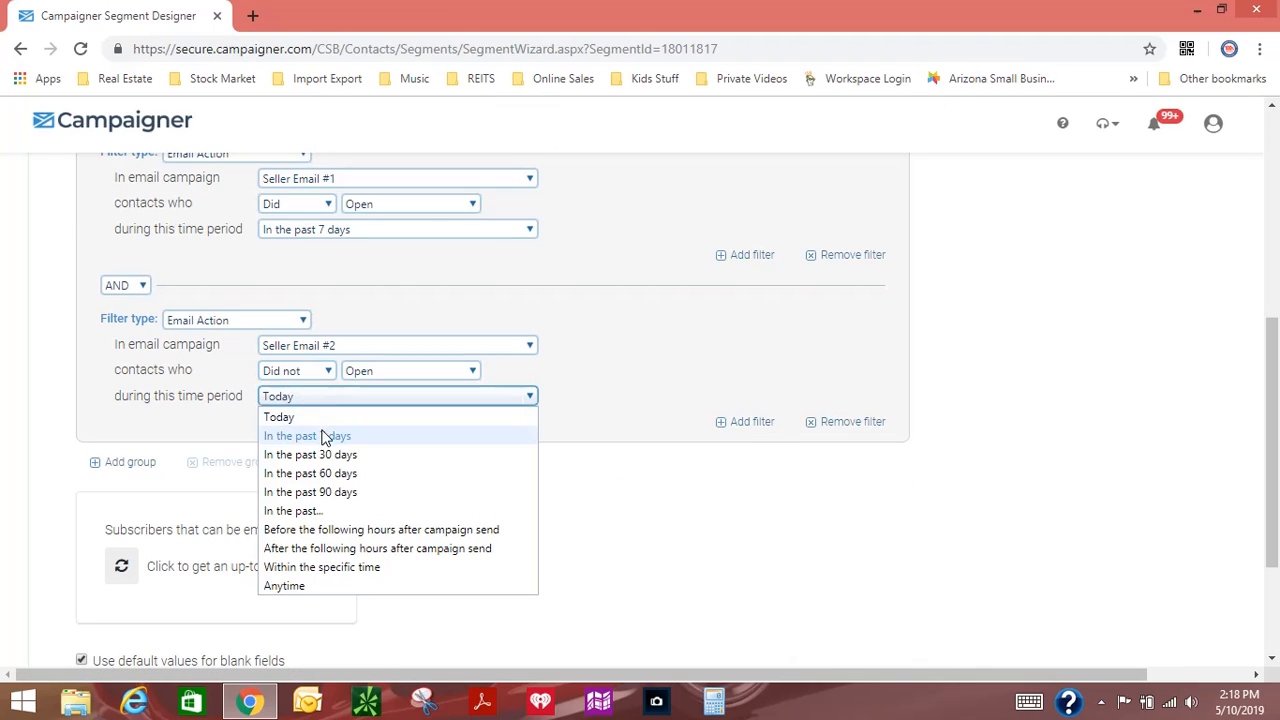
left_click(323, 437)
scroll(717, 486, "down", 2)
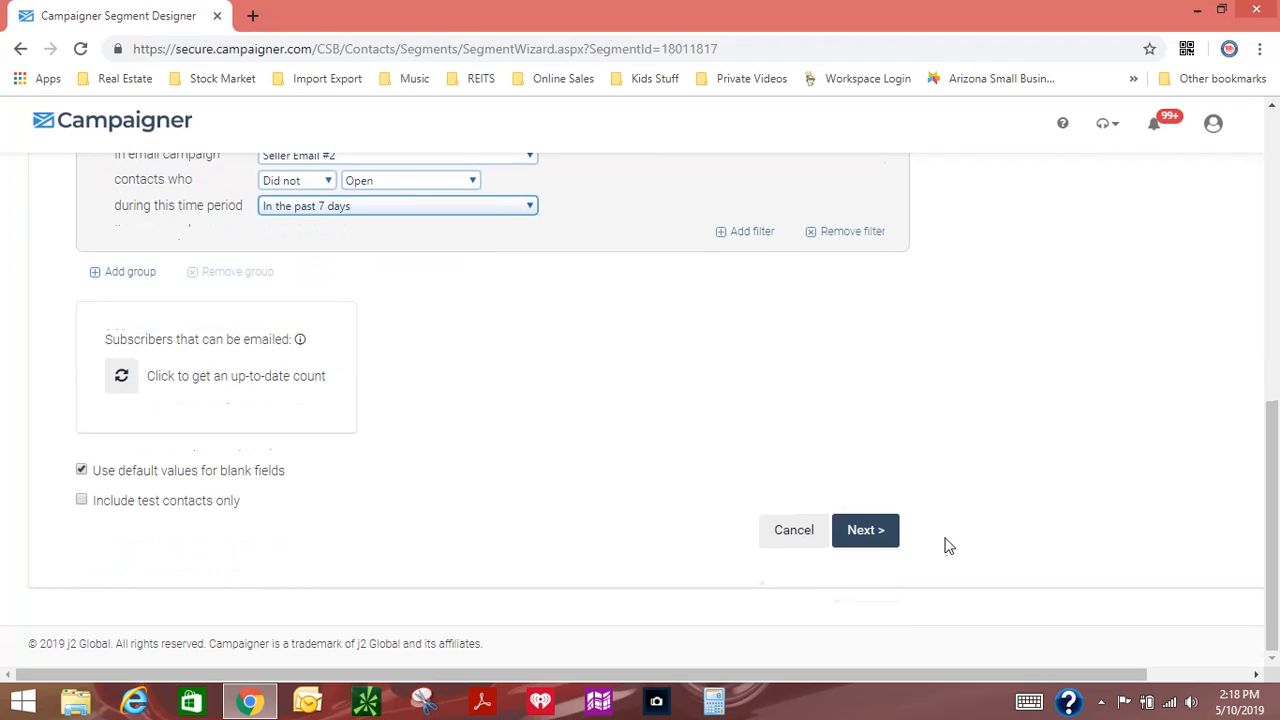
left_click(886, 530)
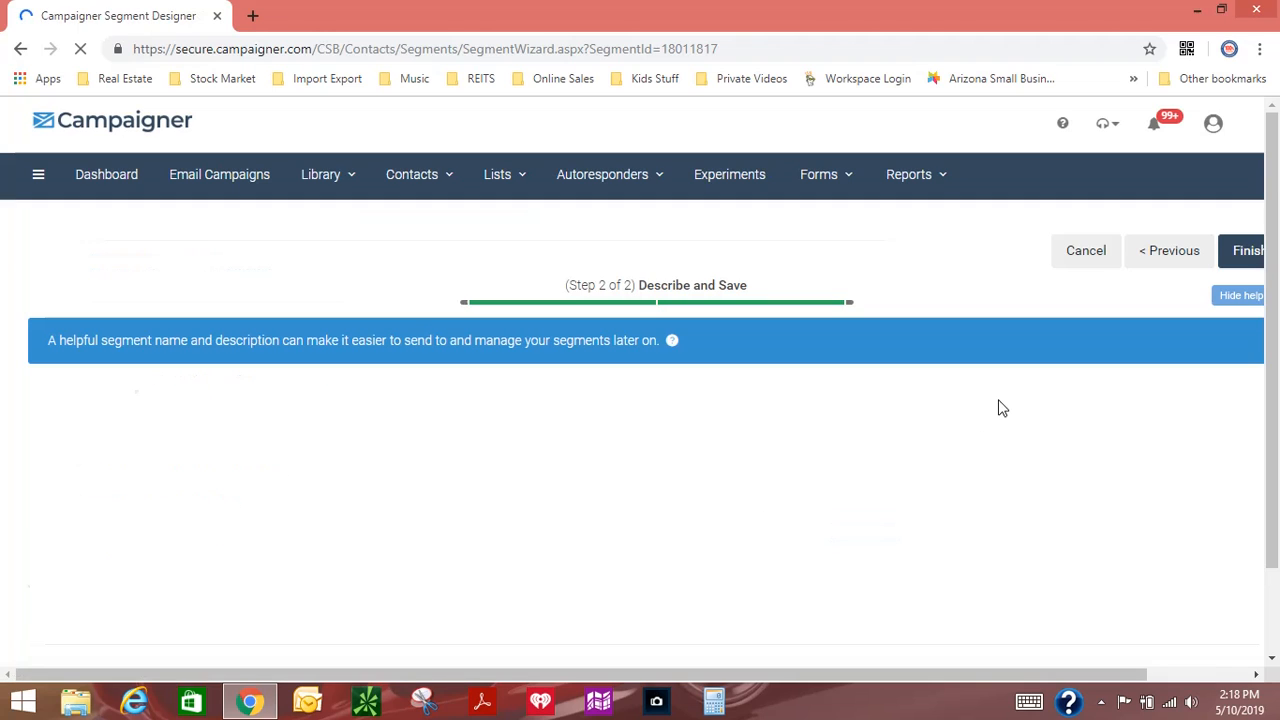
Step: Rename the copied segment as Segment Seller #2 and save it
scroll(257, 457, "down", 4)
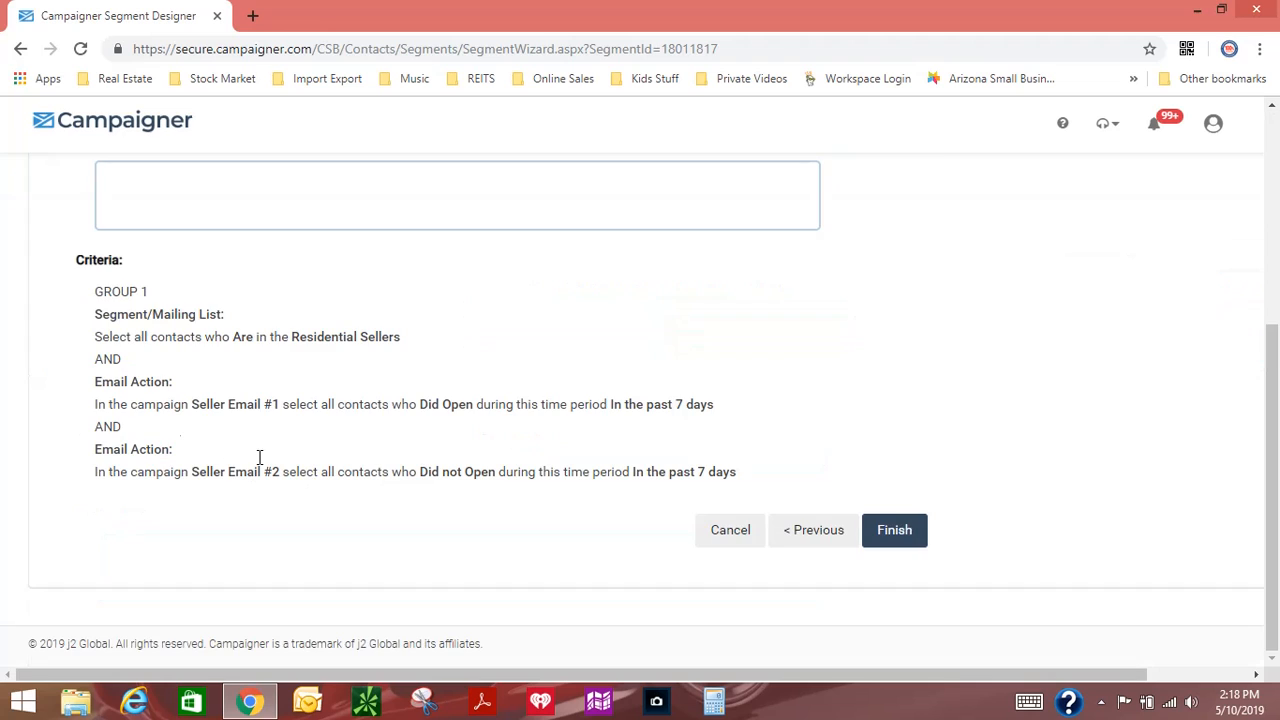
scroll(293, 373, "up", 4)
left_click(229, 463)
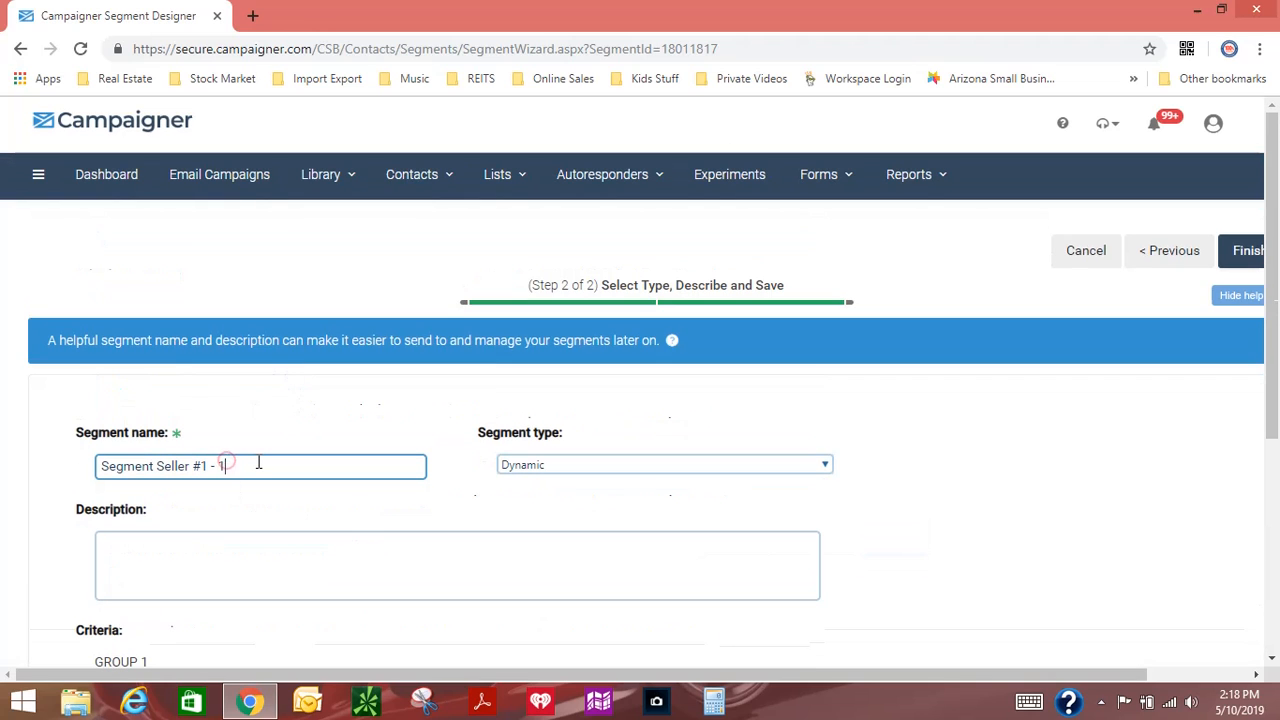
key("BackSpace")
key("BackSpace")
type("2")
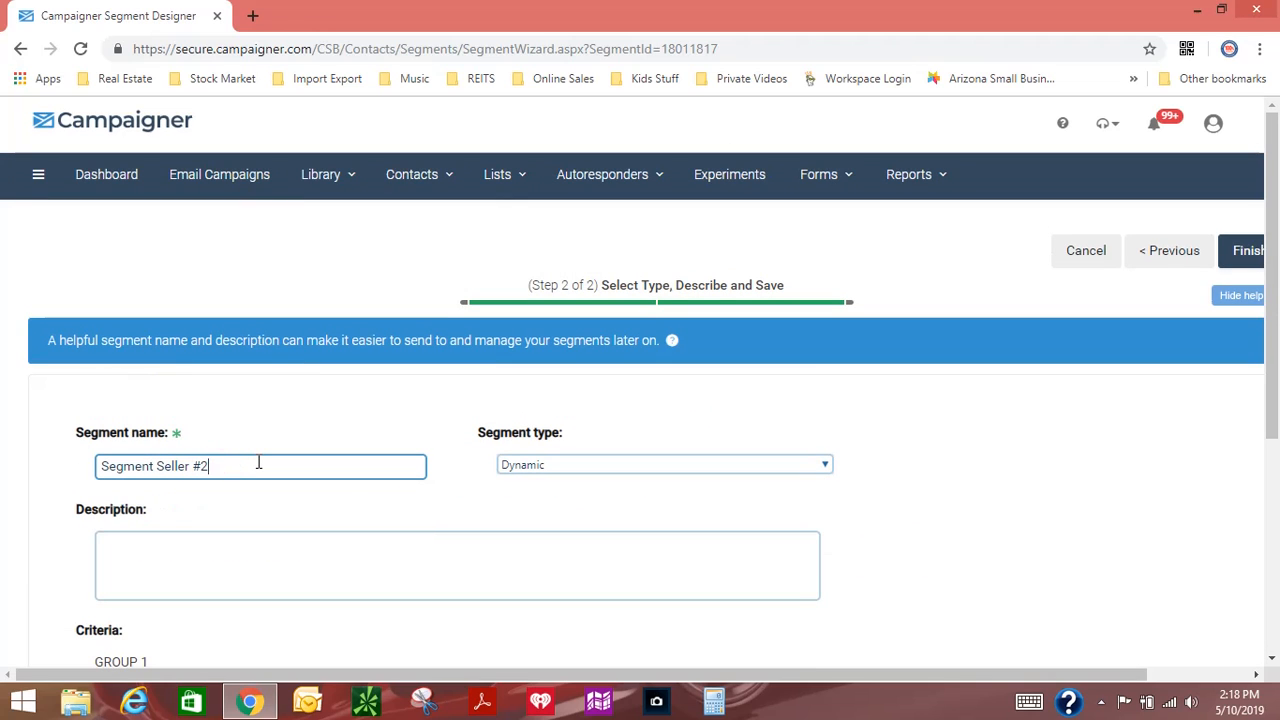
left_click(702, 444)
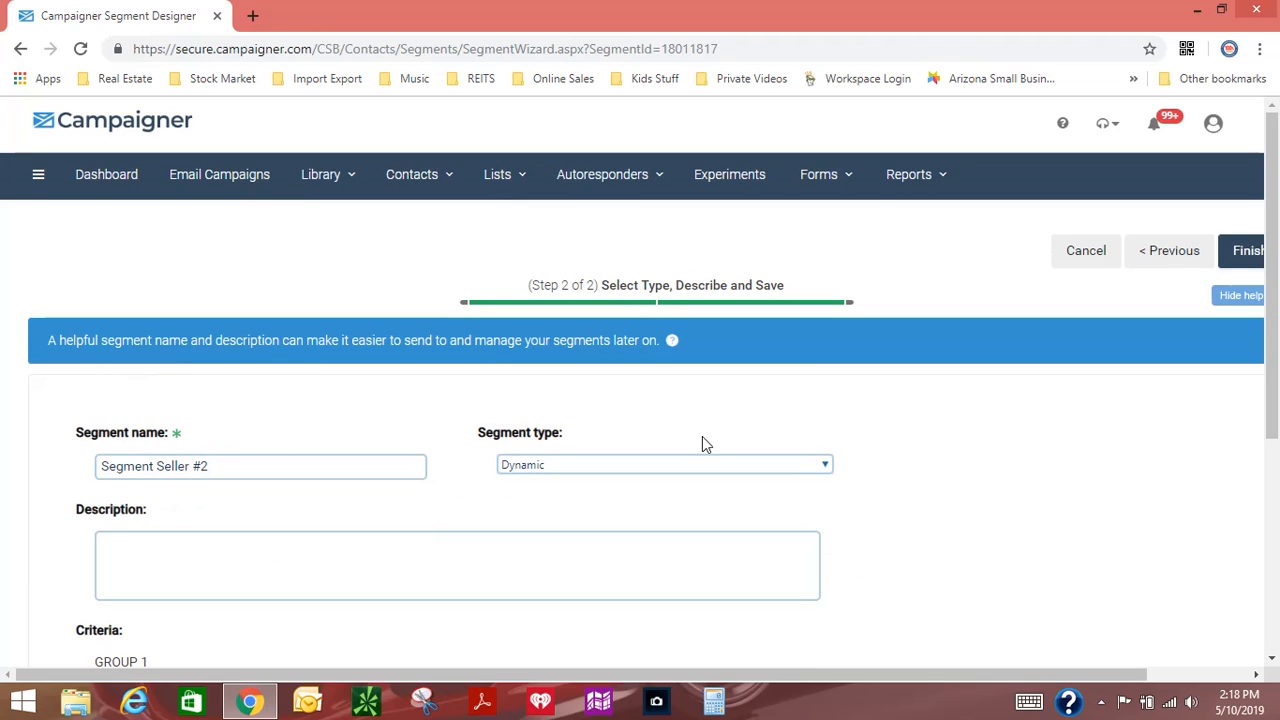
left_click(1178, 676)
left_click(1136, 251)
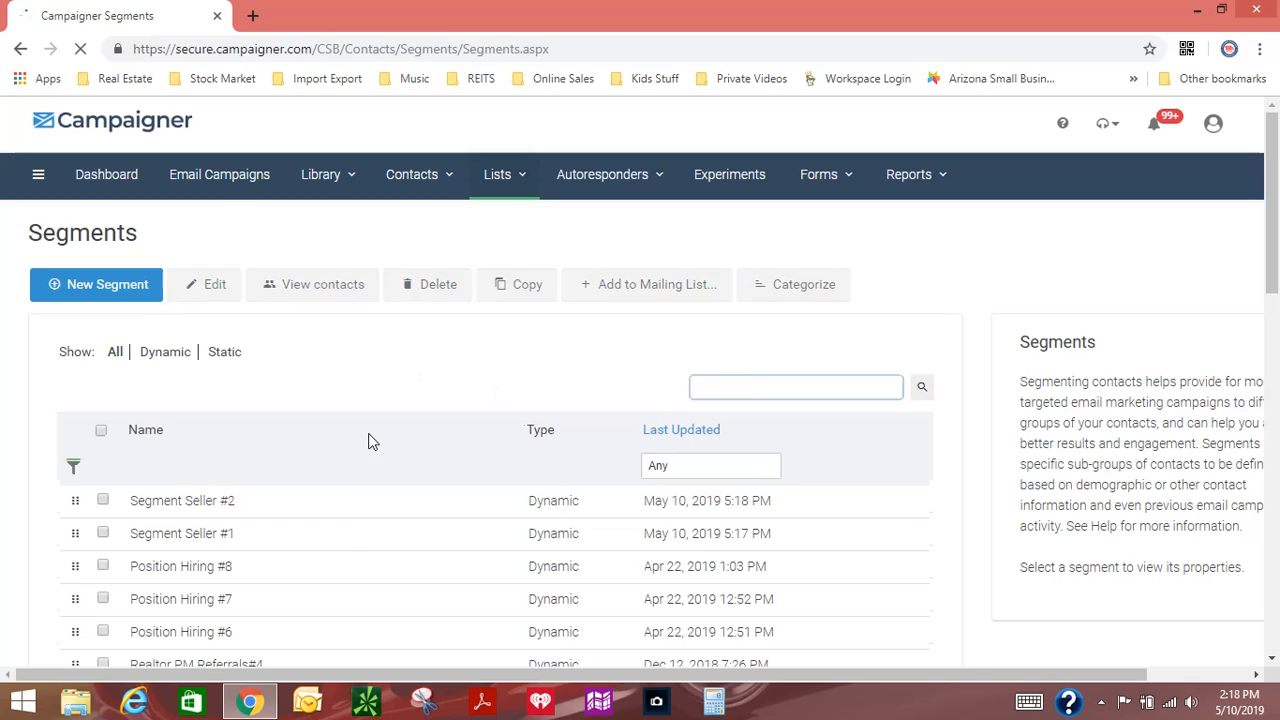
Step: Make a copy of the segment Segment Seller #2 and open the copy for editing
left_click(346, 500)
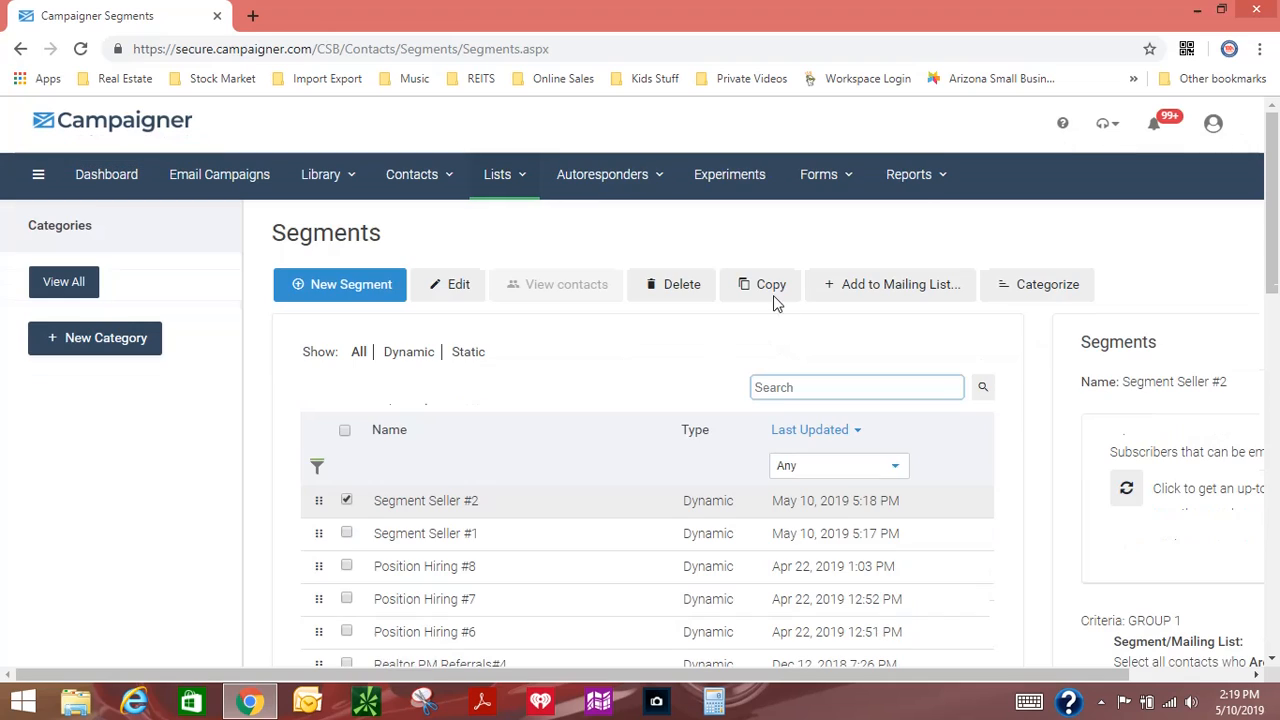
left_click(768, 290)
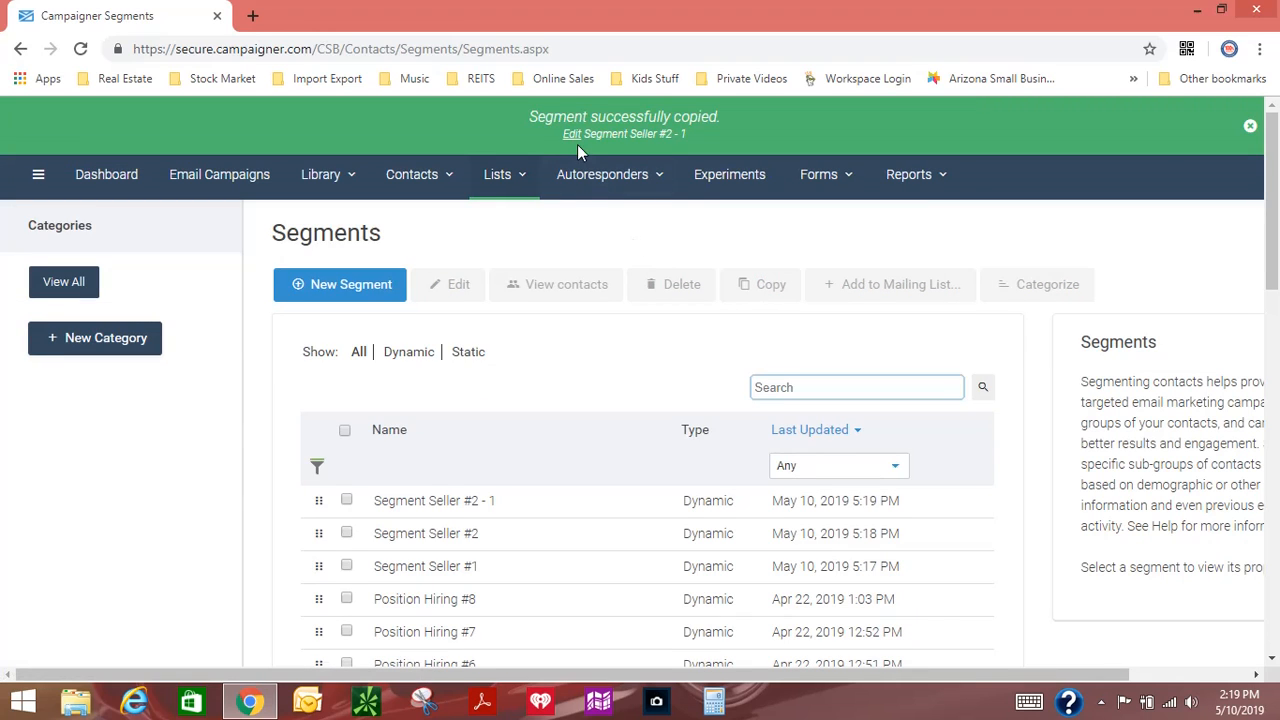
left_click(571, 134)
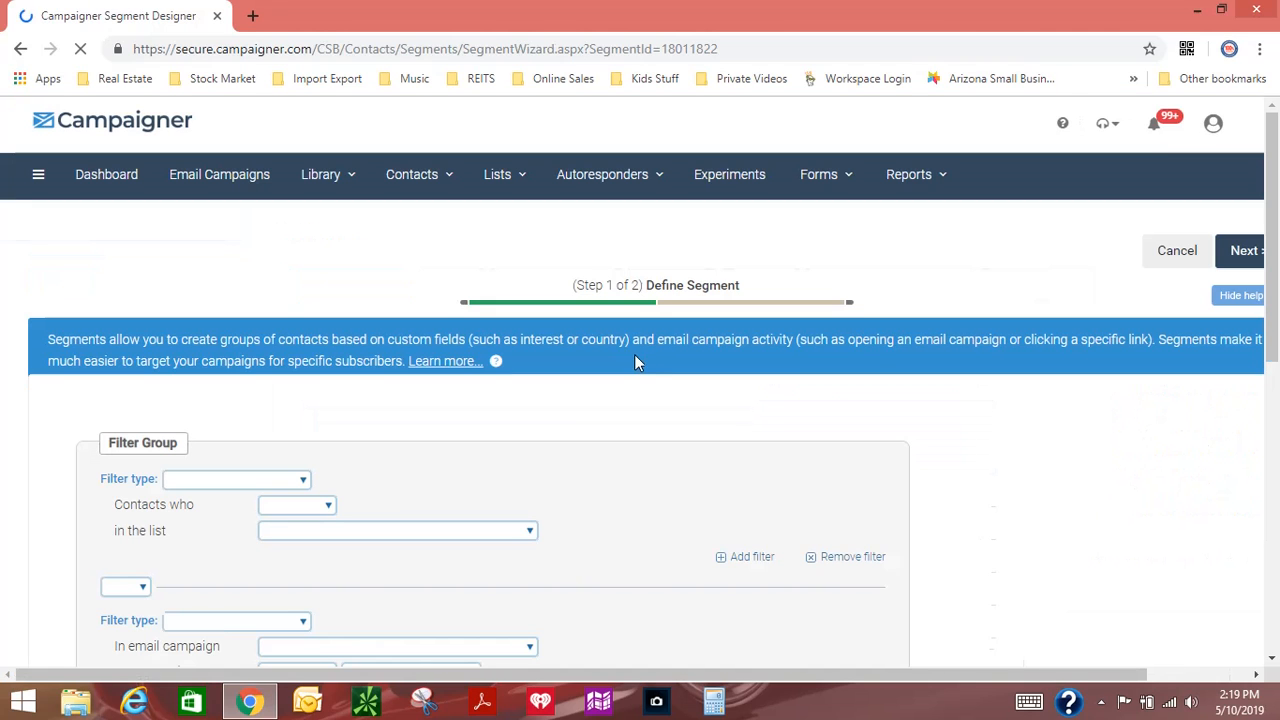
Step: Change the Seller Email #2 filter of the copied segment to contacts who Did open the email
scroll(474, 485, "down", 4)
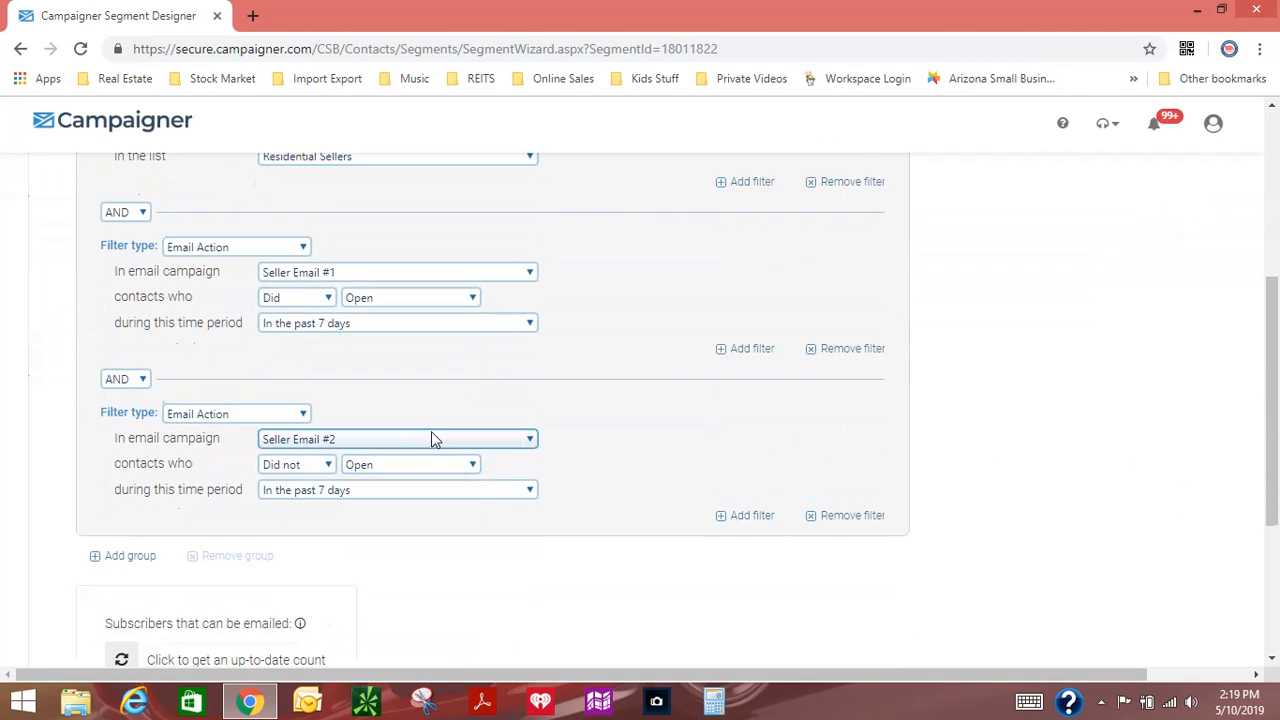
left_click(305, 466)
left_click(292, 487)
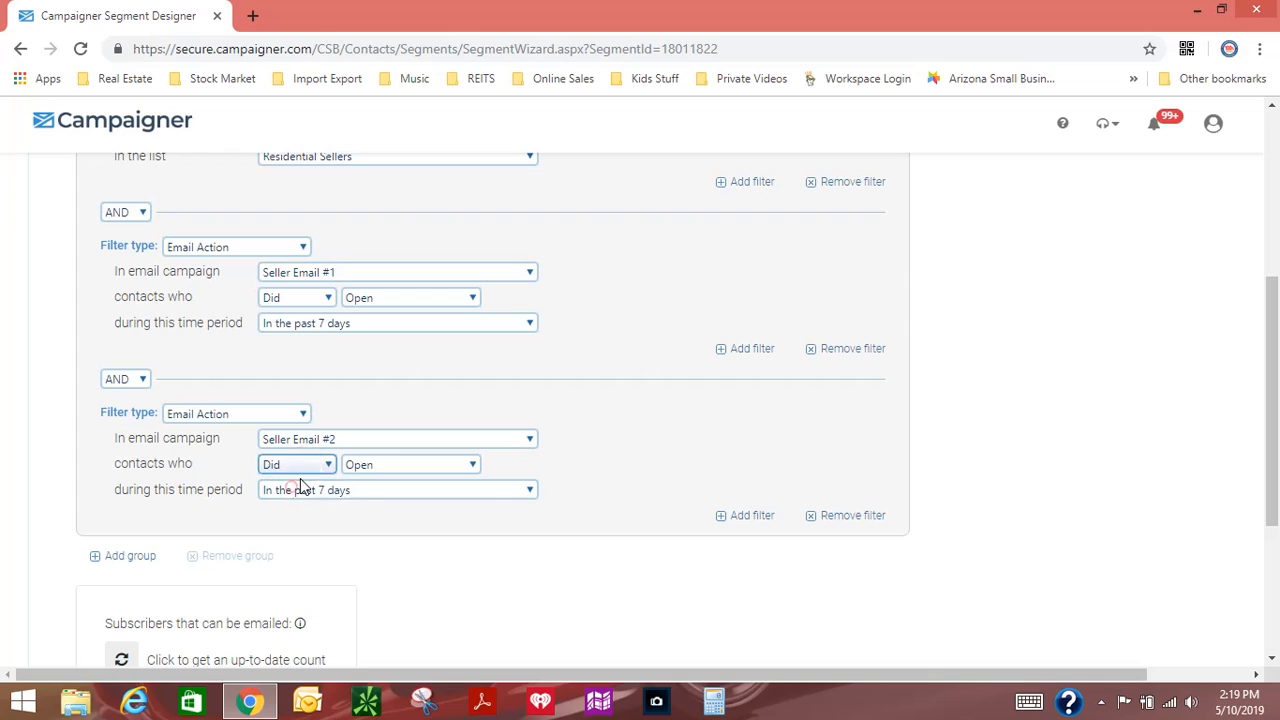
Step: Add a fourth filter of type Email Action to the group and choose the Seller Email #3 campaign for it
left_click(718, 517)
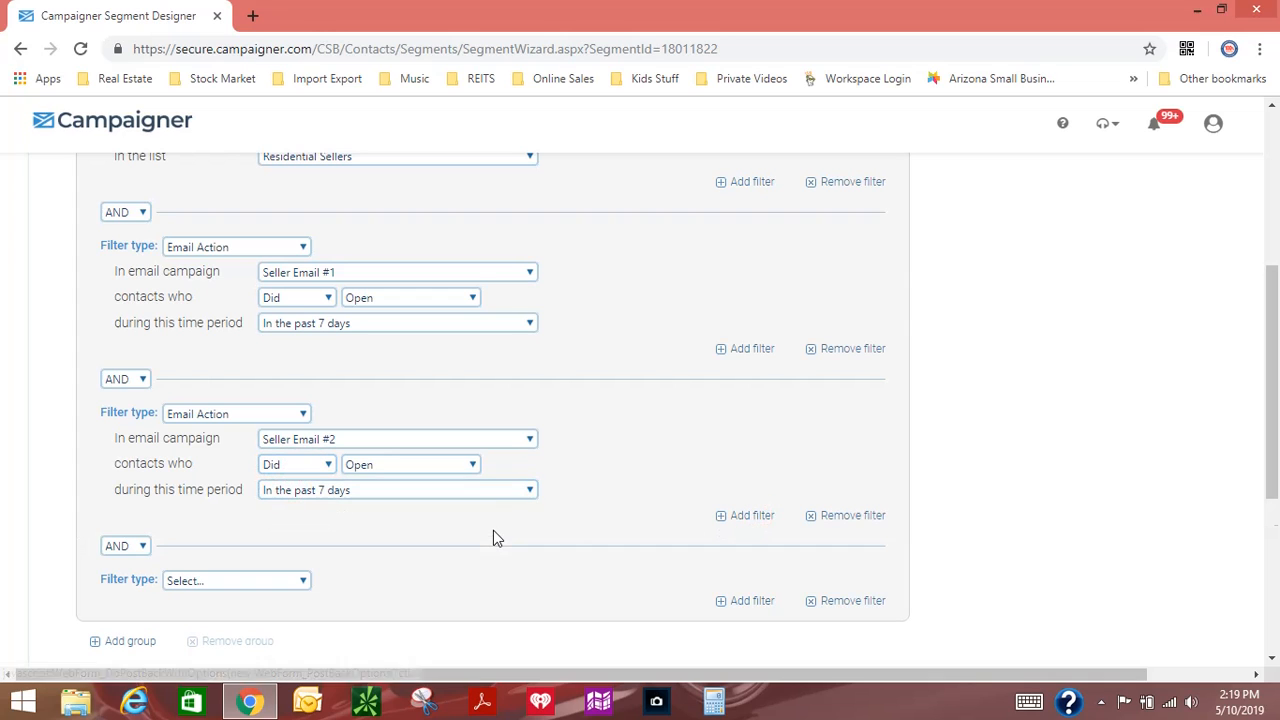
scroll(434, 569, "down", 2)
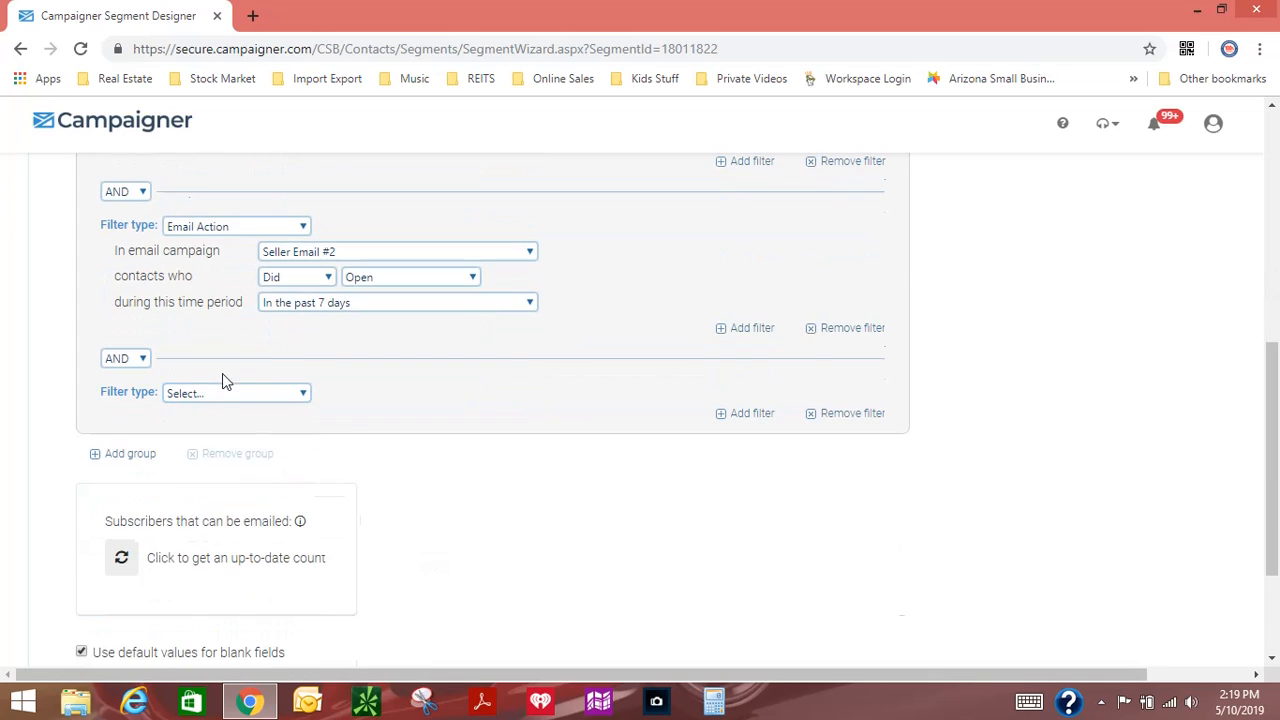
left_click(226, 393)
left_click(217, 431)
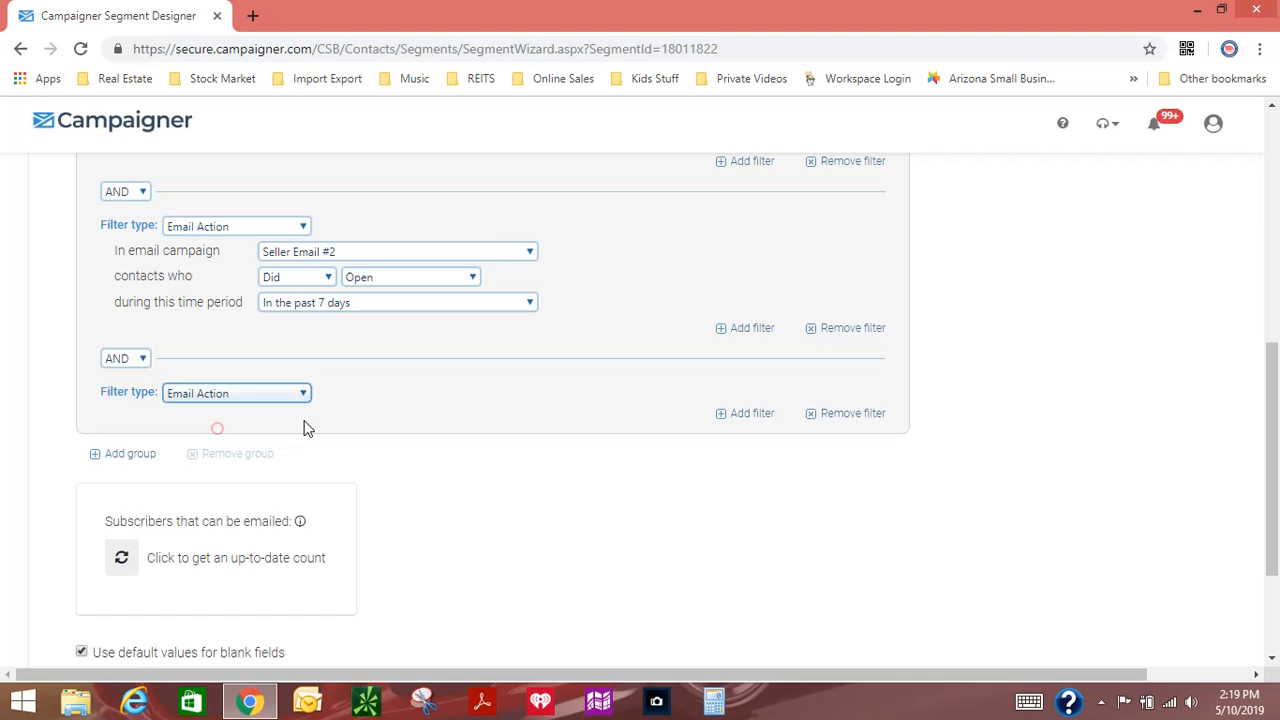
left_click(384, 418)
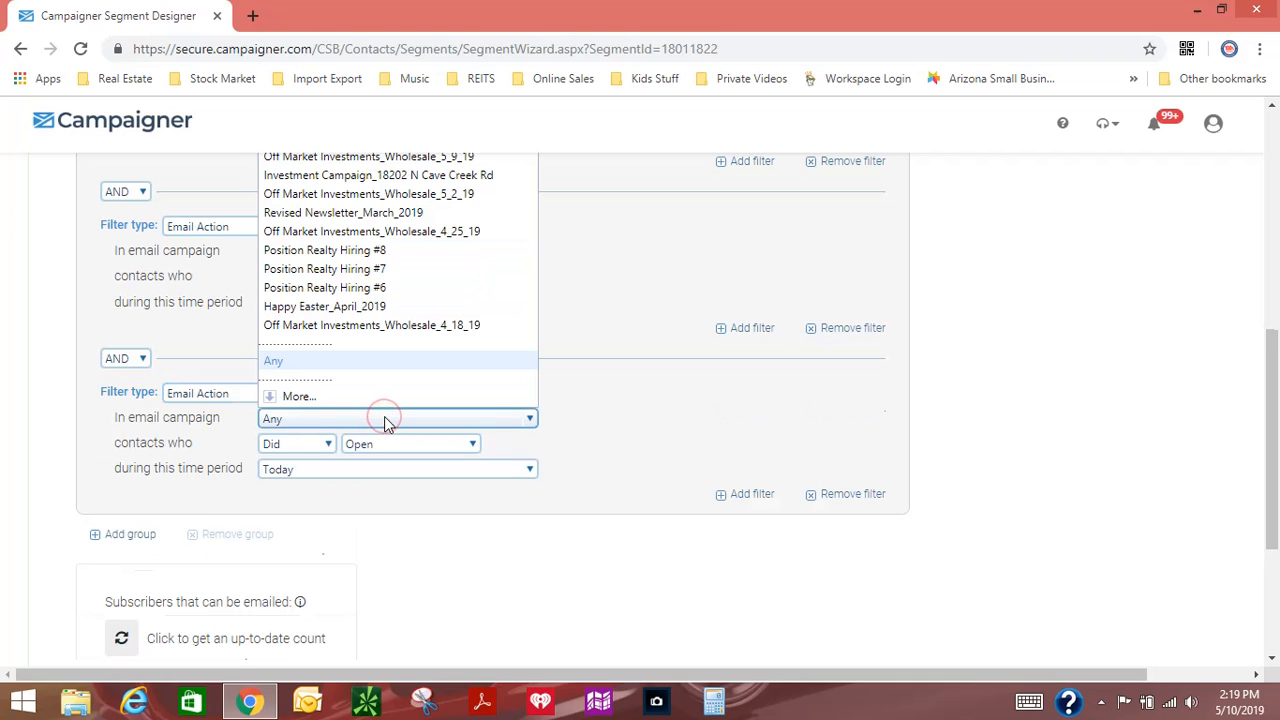
left_click(331, 396)
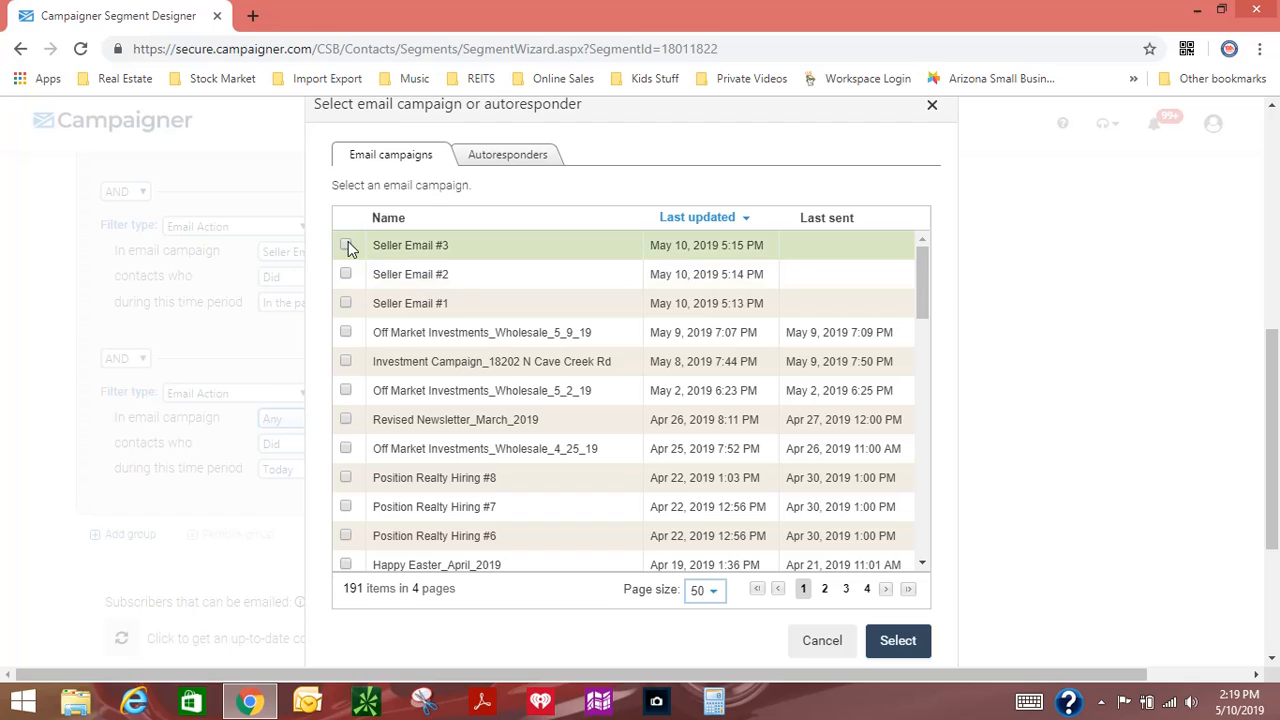
left_click(346, 246)
left_click(897, 640)
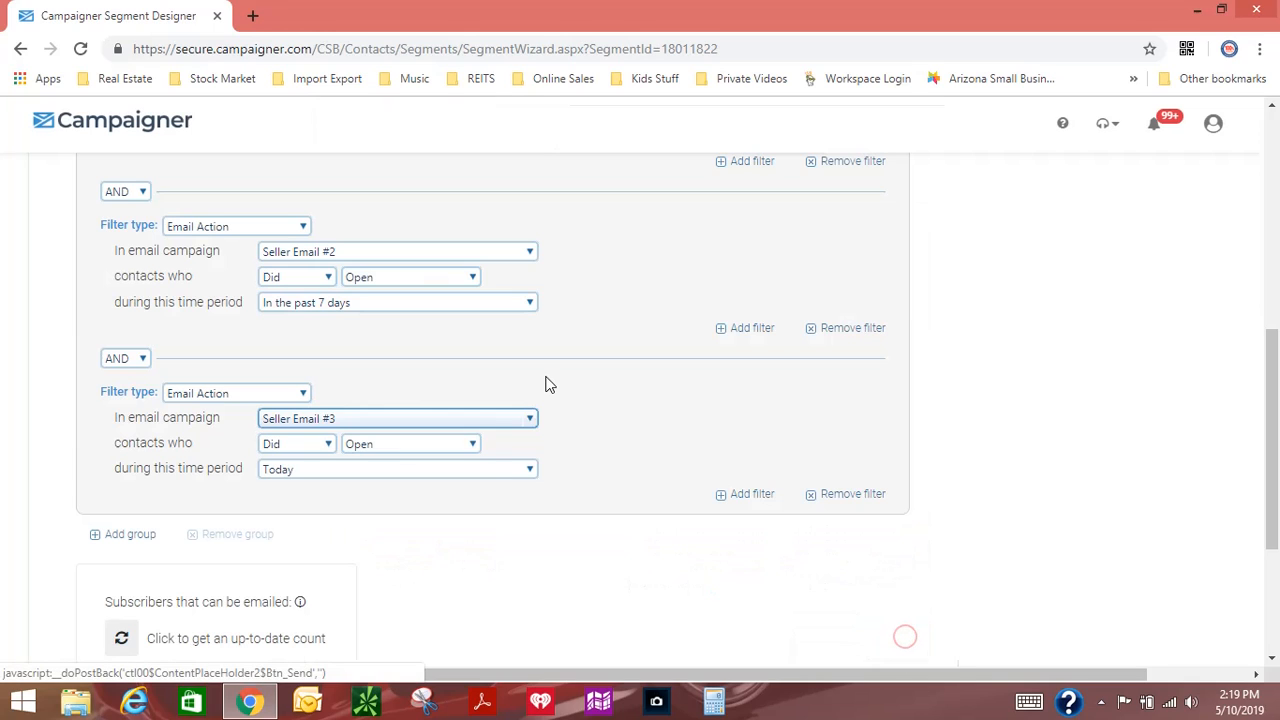
Step: Set the Seller Email #3 filter to contacts who Did not open the email in the past 7 days
left_click(326, 277)
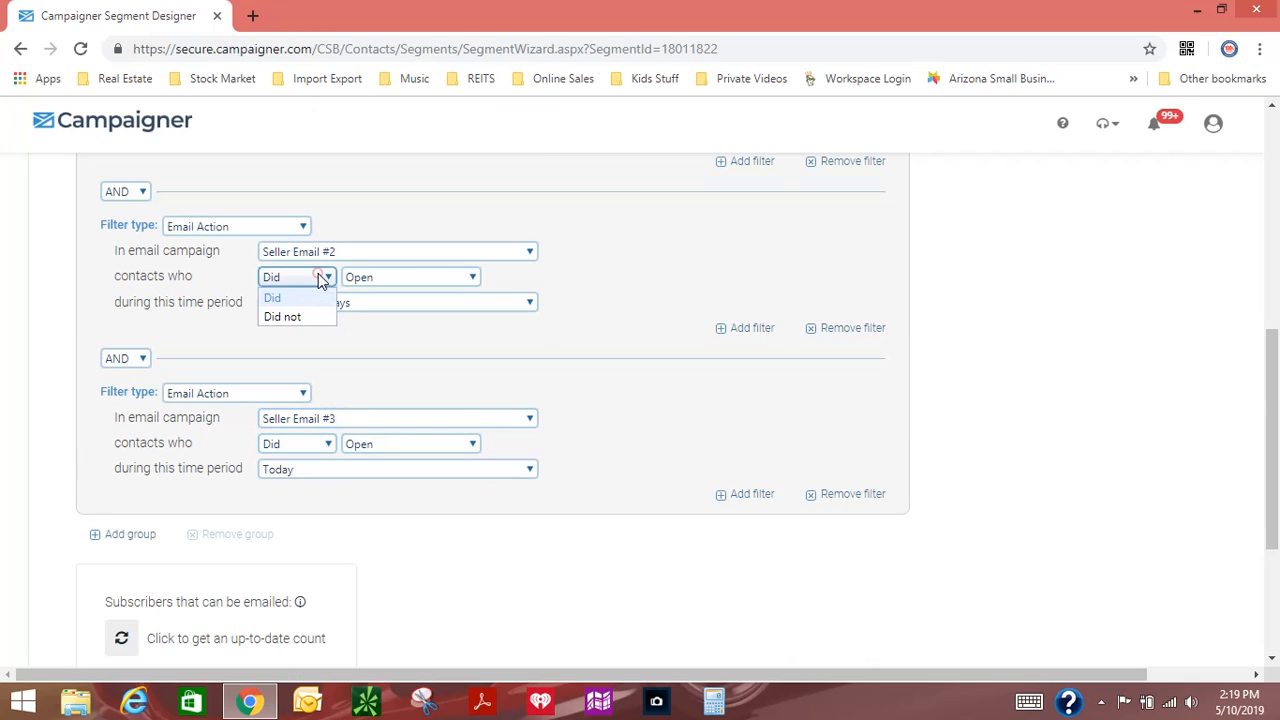
left_click(304, 446)
left_click(306, 446)
left_click(300, 486)
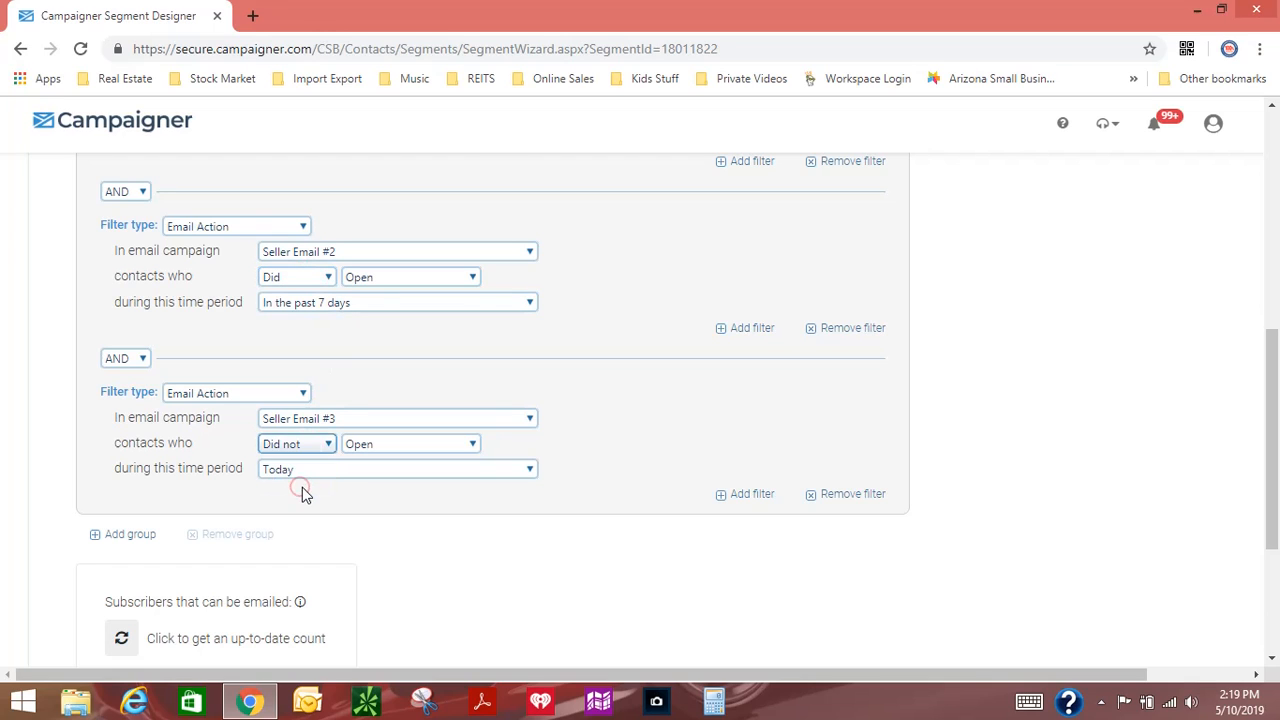
left_click(334, 470)
left_click(329, 302)
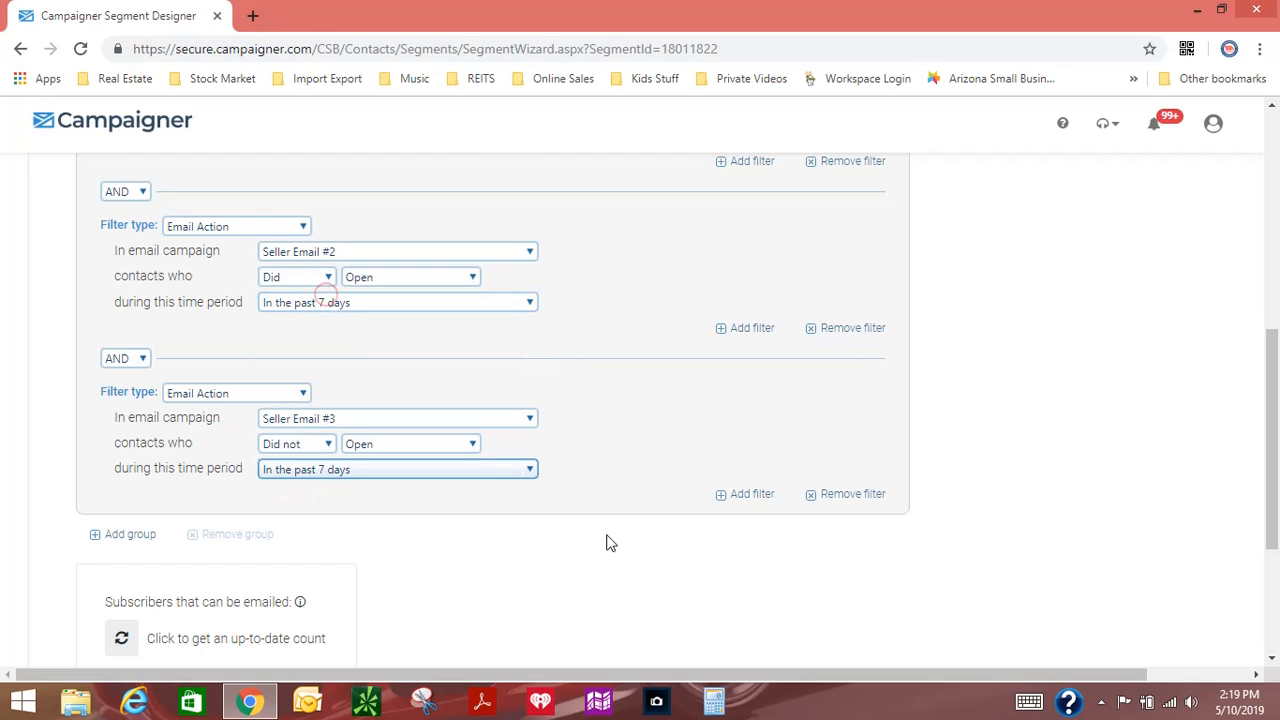
Step: Rename the copied segment as Segment Seller #3 and save it
scroll(695, 570, "down", 3)
left_click(857, 532)
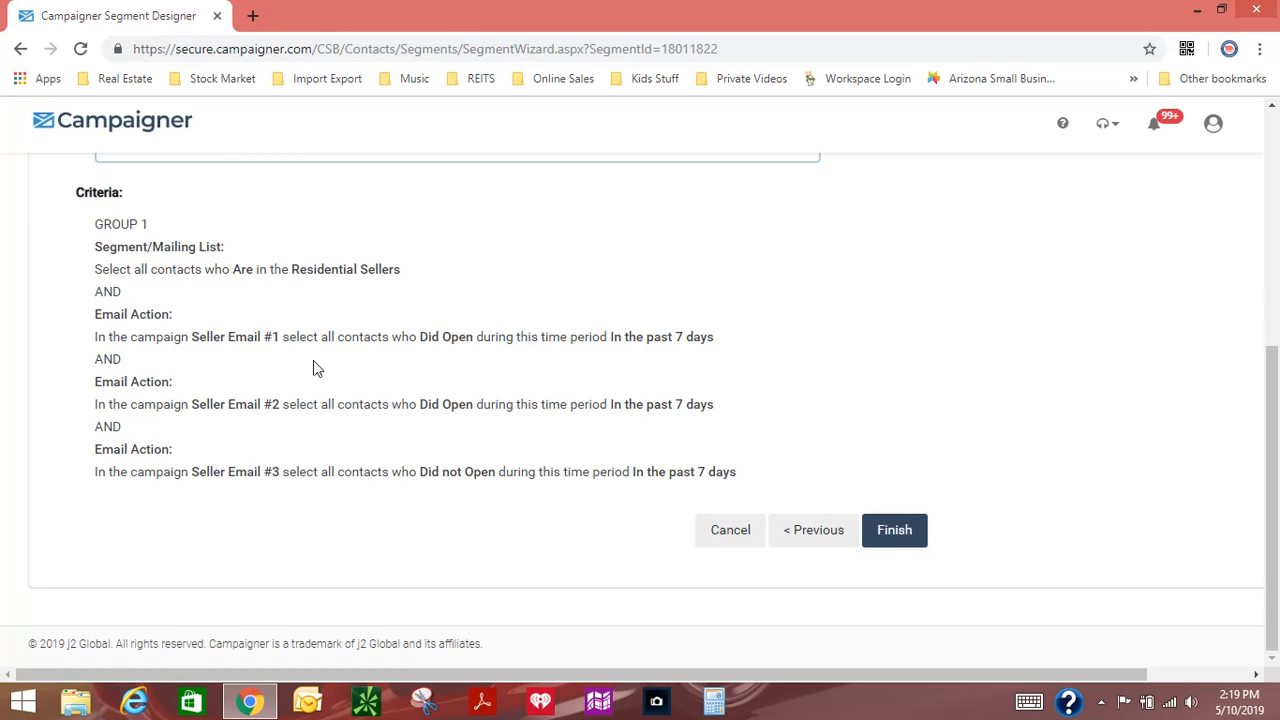
left_click(238, 469)
key("BackSpace")
key("BackSpace")
key("BackSpace")
key("BackSpace")
key("BackSpace")
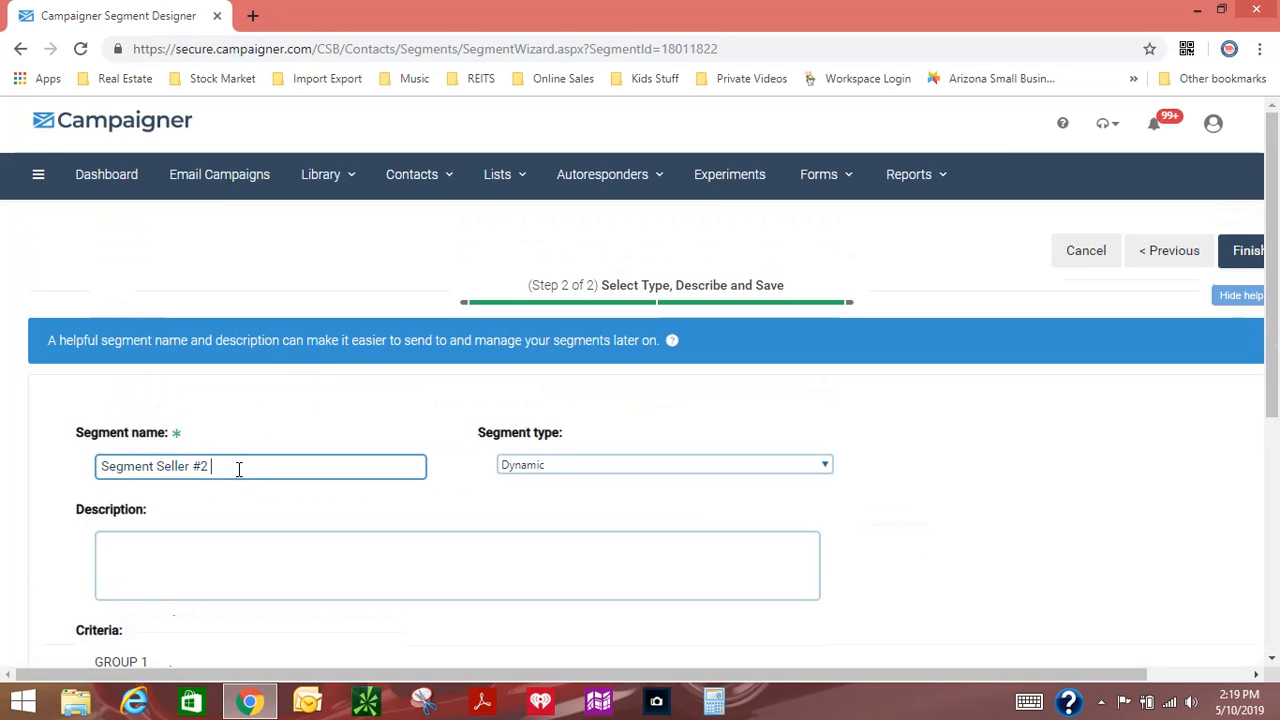
type("3")
left_click(923, 466)
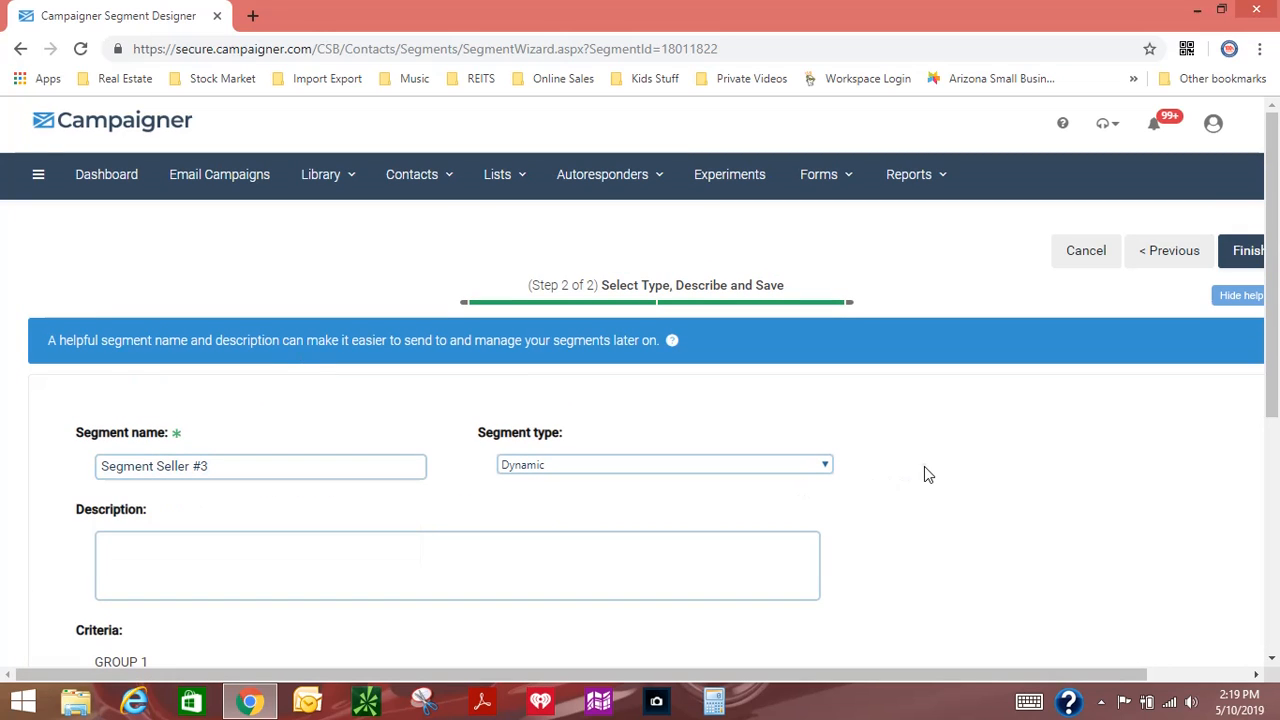
left_click_drag(1097, 675, 1190, 678)
left_click(1157, 268)
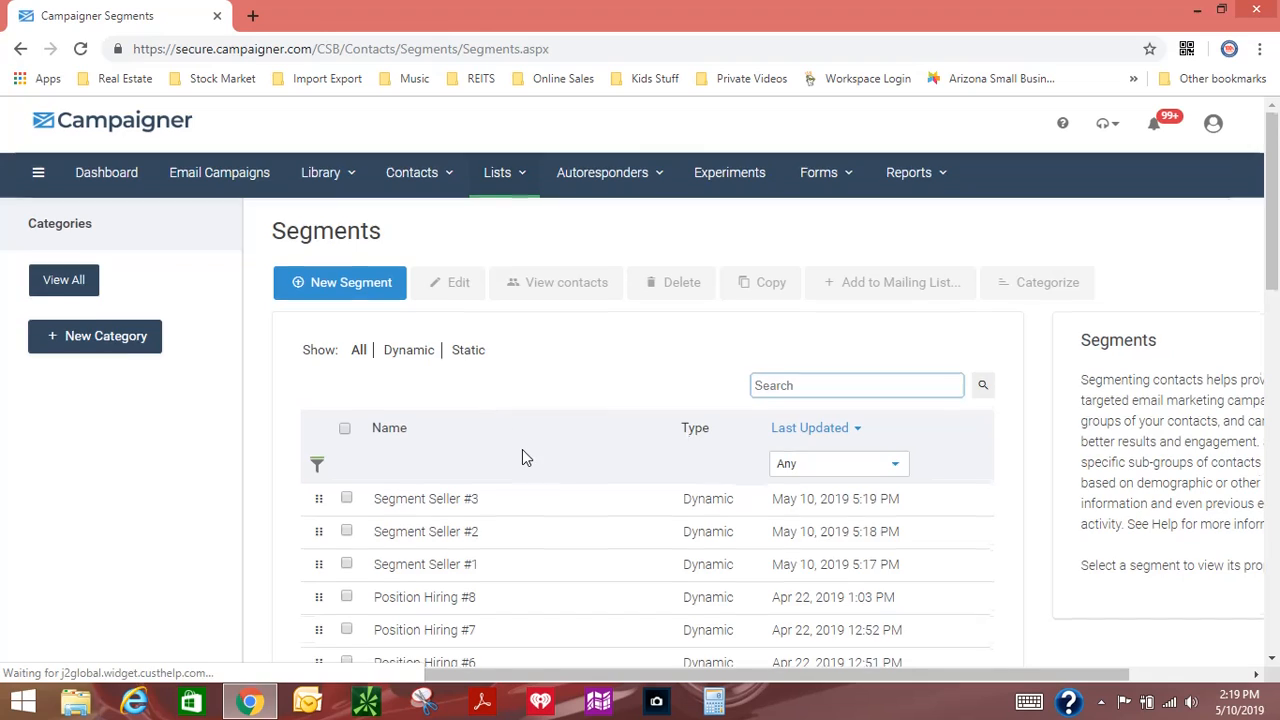
Step: Open the Seller Email #1 campaign and assign the segment Segment Seller #1 as its recipients
scroll(522, 452, "down", 2)
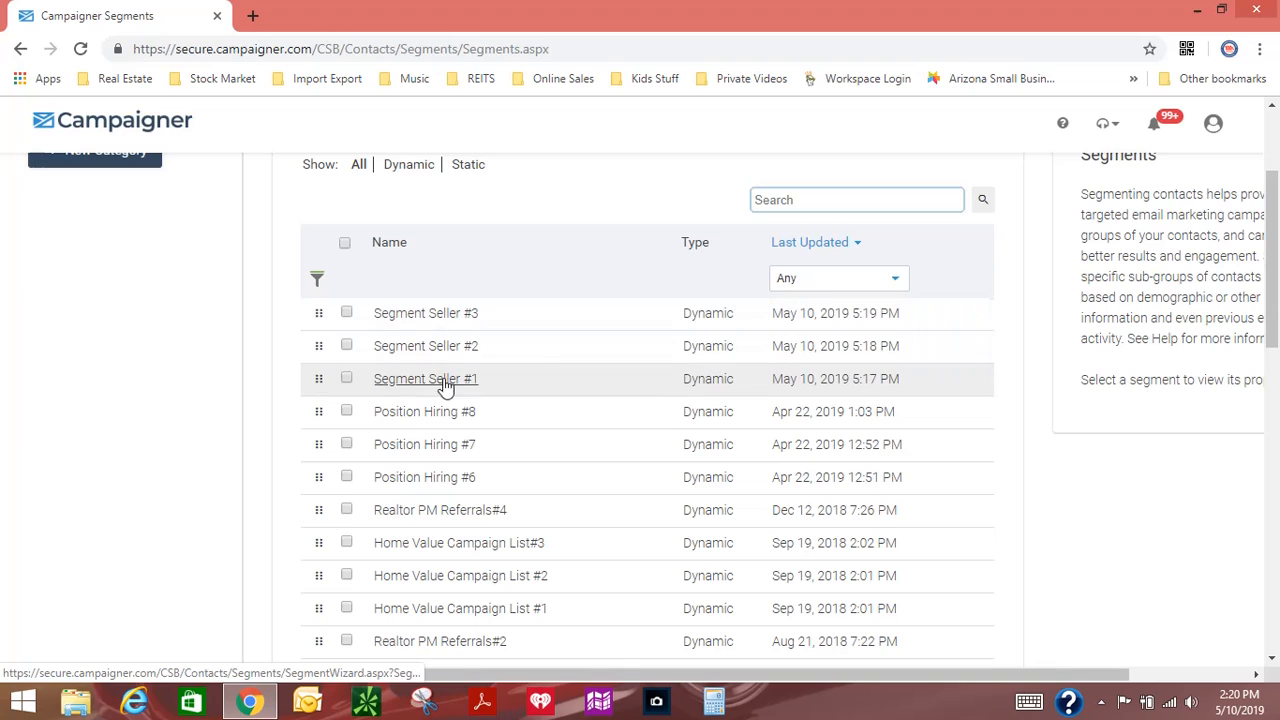
scroll(553, 361, "up", 2)
left_click(245, 180)
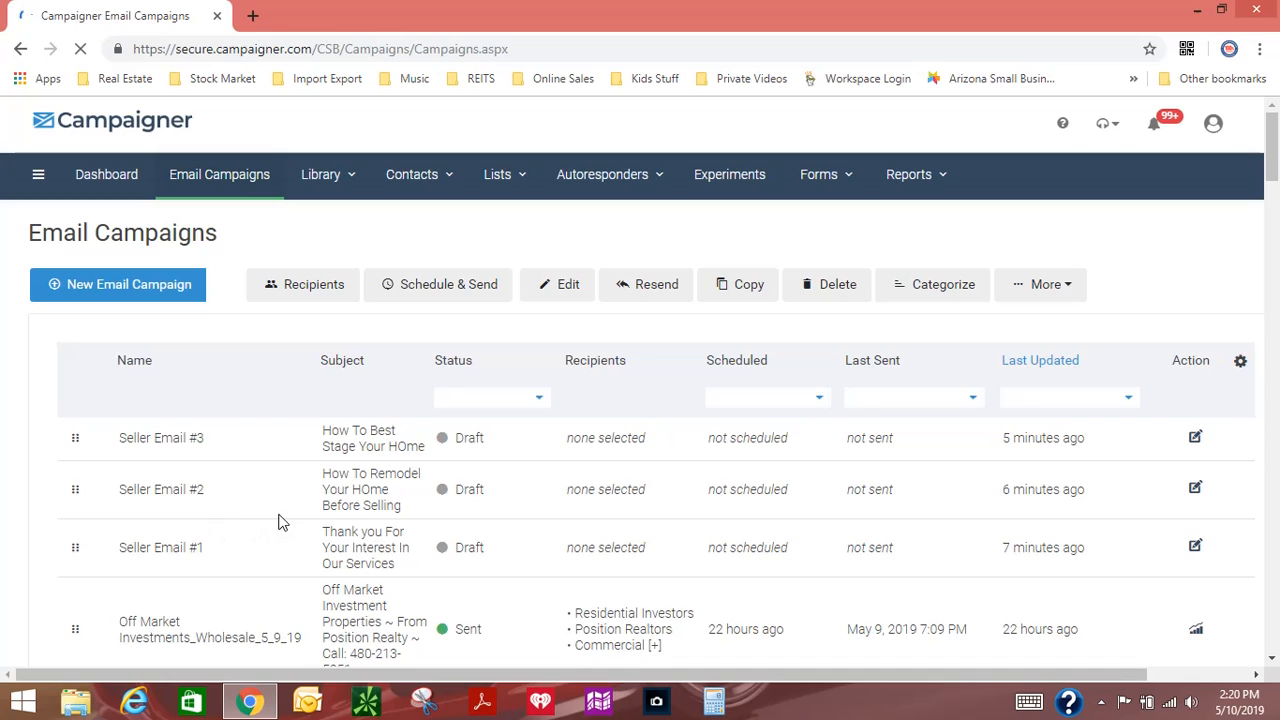
scroll(423, 560, "down", 1)
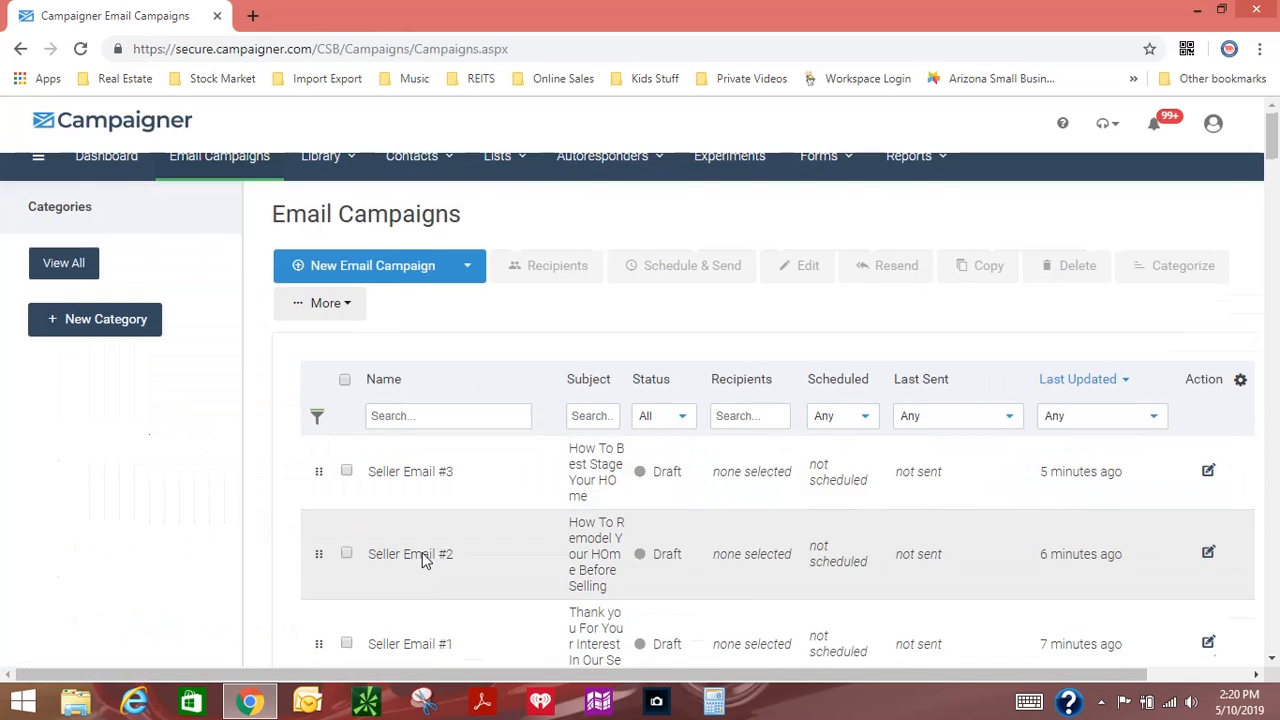
scroll(423, 560, "down", 2)
left_click(420, 476)
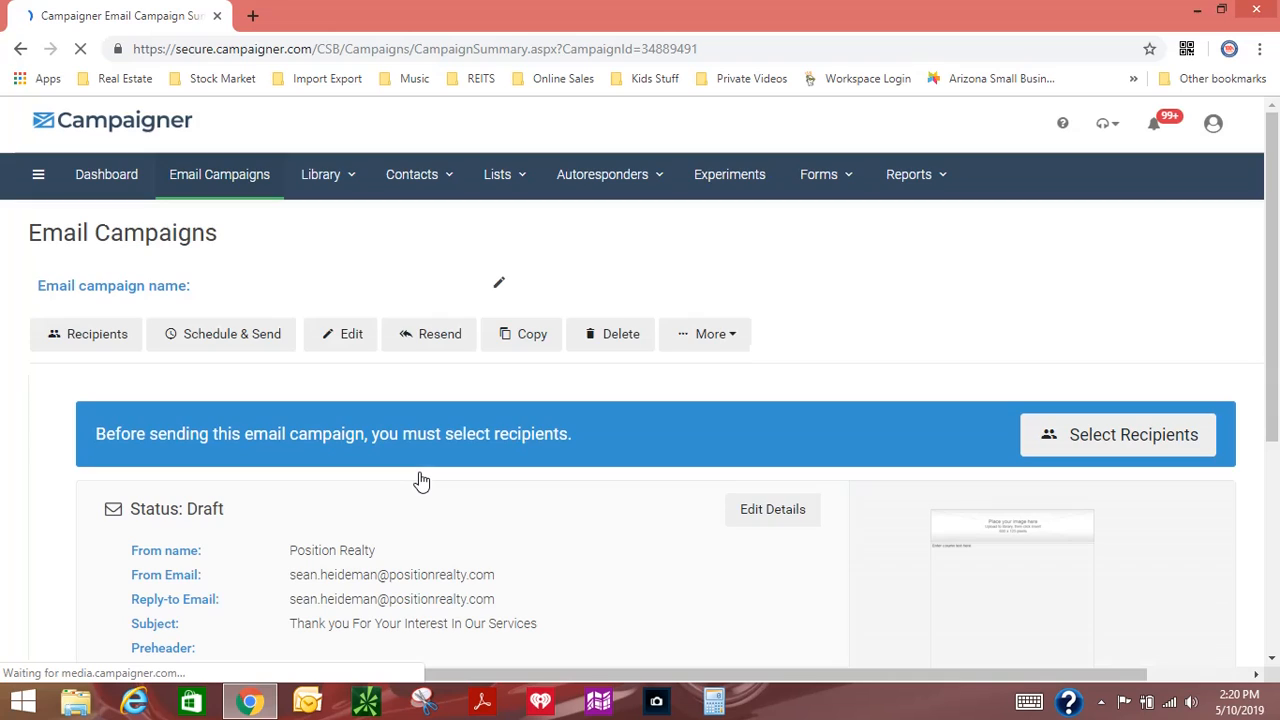
scroll(517, 500, "down", 3)
scroll(517, 500, "down", 1)
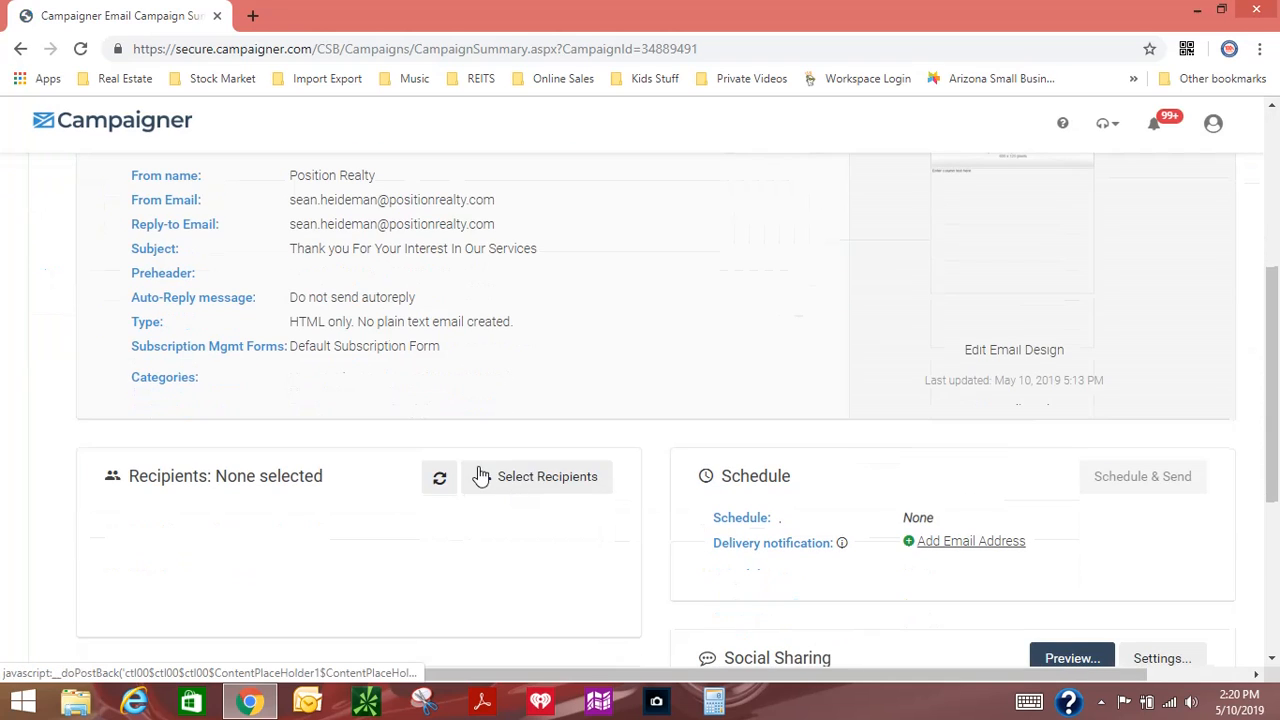
left_click(545, 479)
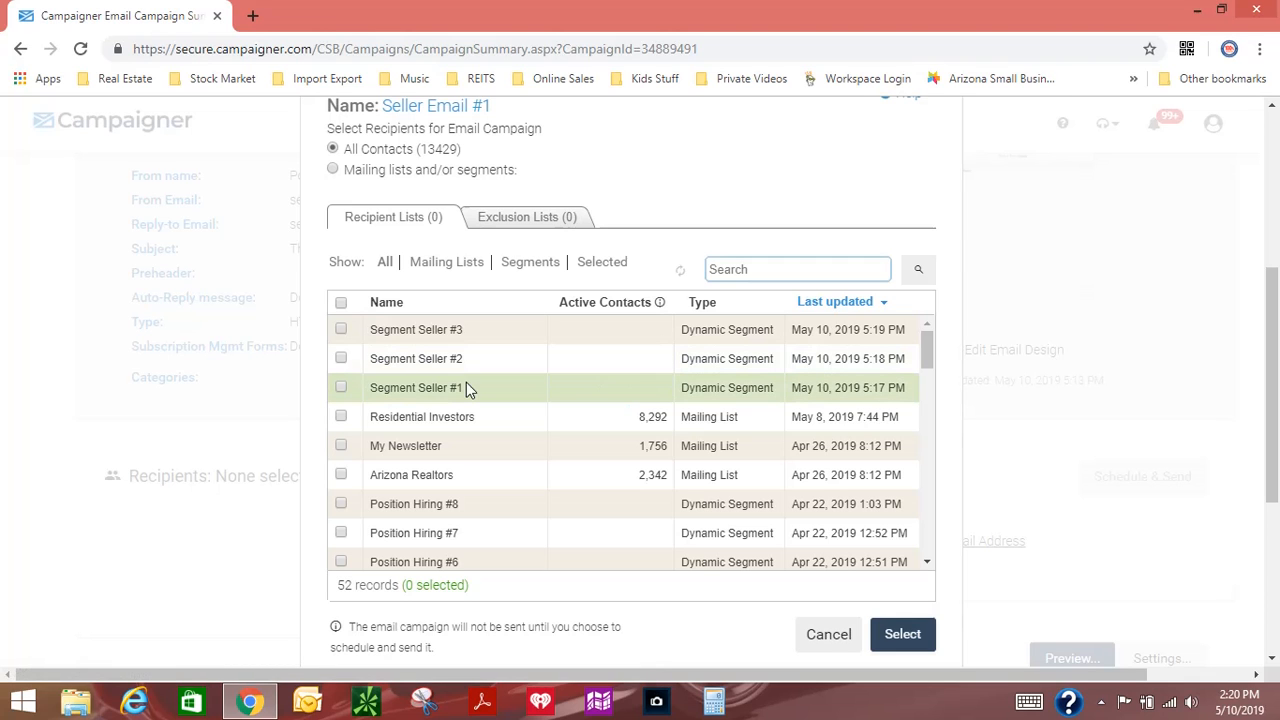
left_click(341, 387)
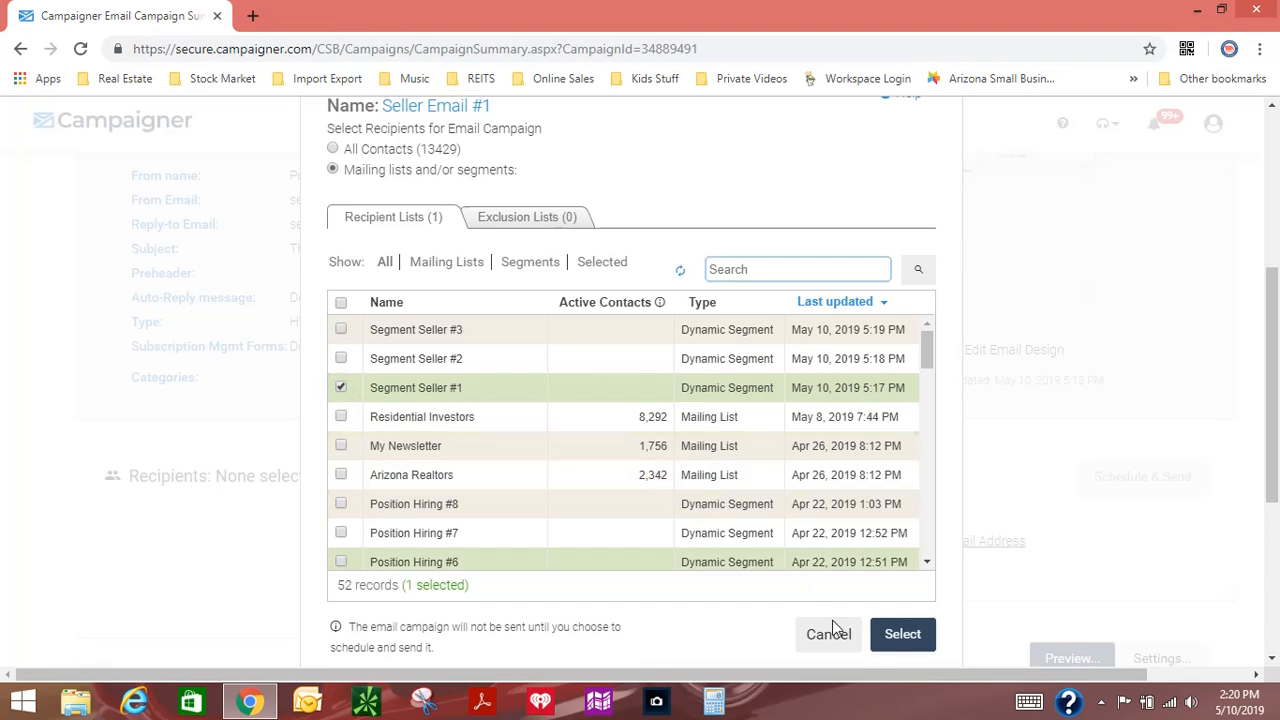
left_click(900, 634)
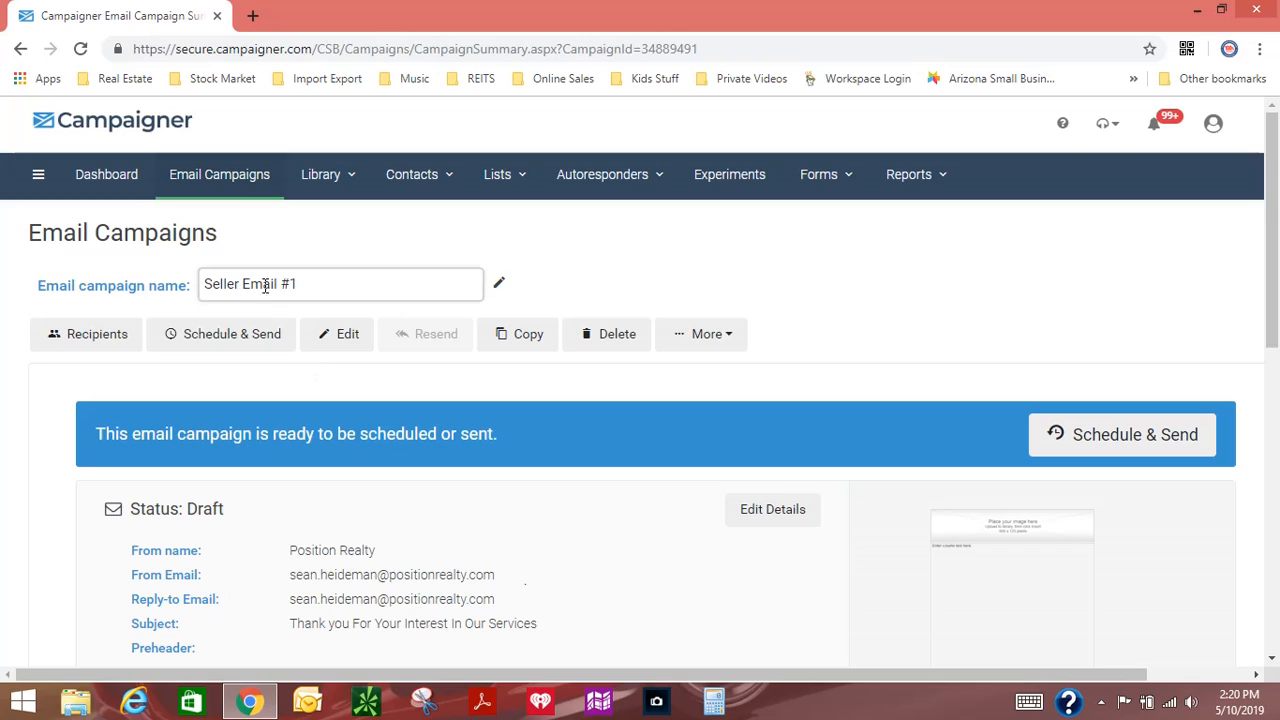
Step: Open the Seller Email #2 campaign and assign the segment Segment Seller #2 as its recipients
left_click(240, 186)
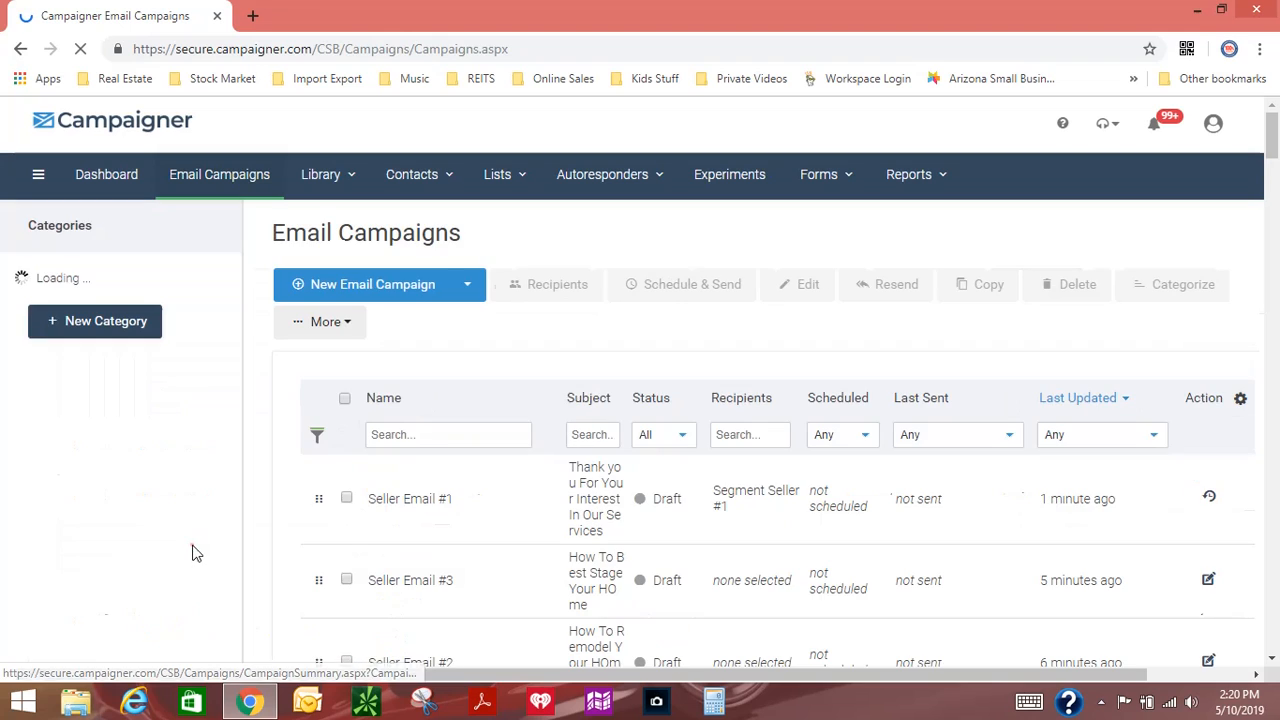
scroll(214, 551, "down", 3)
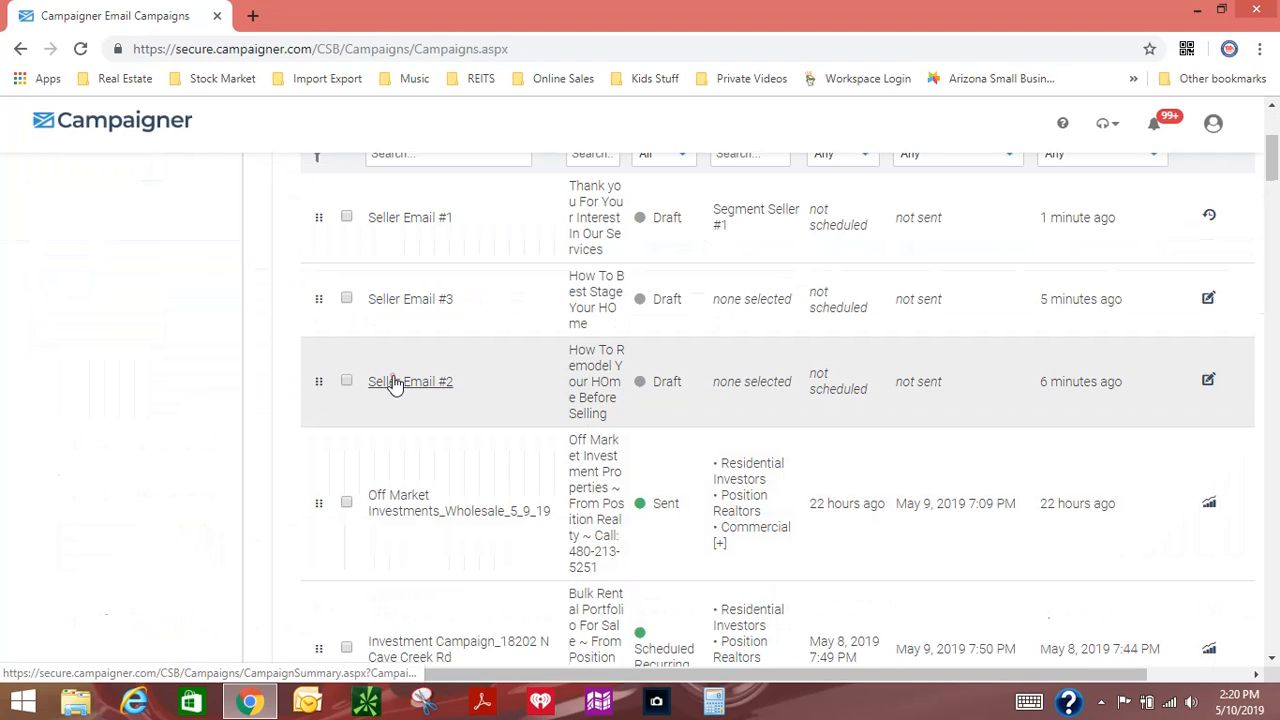
left_click(393, 382)
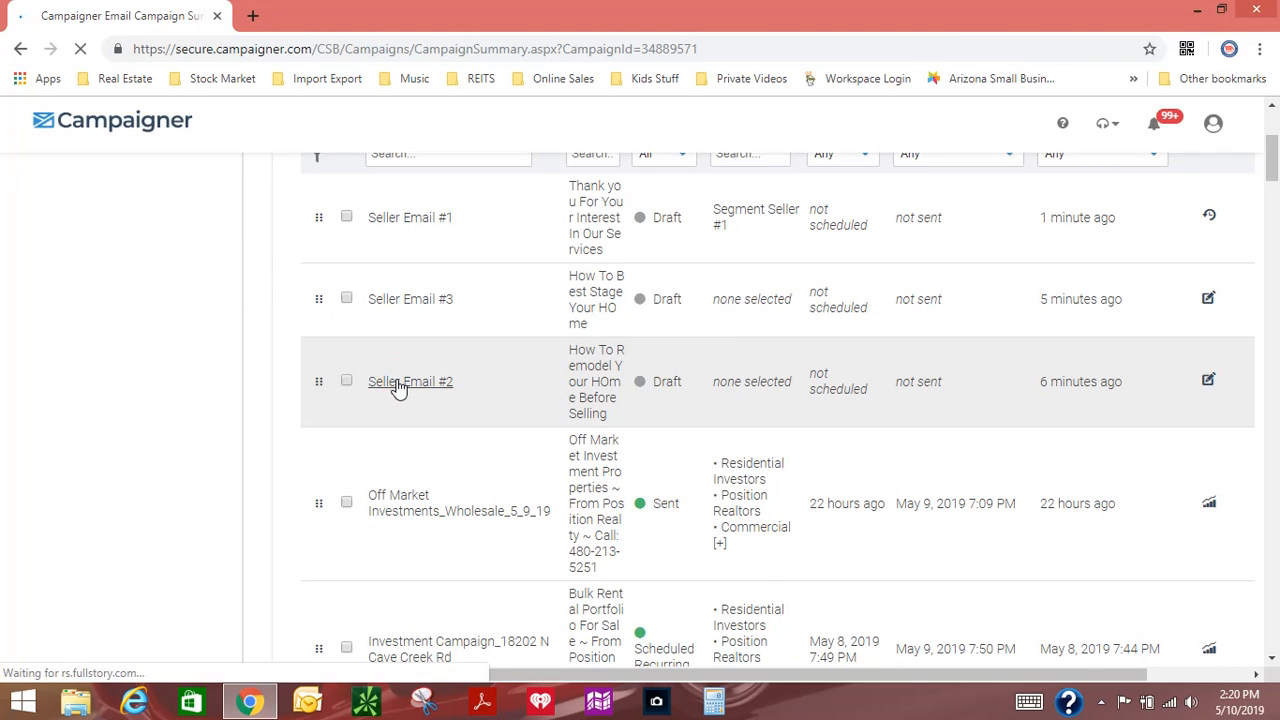
scroll(470, 425, "down", 2)
scroll(473, 428, "down", 3)
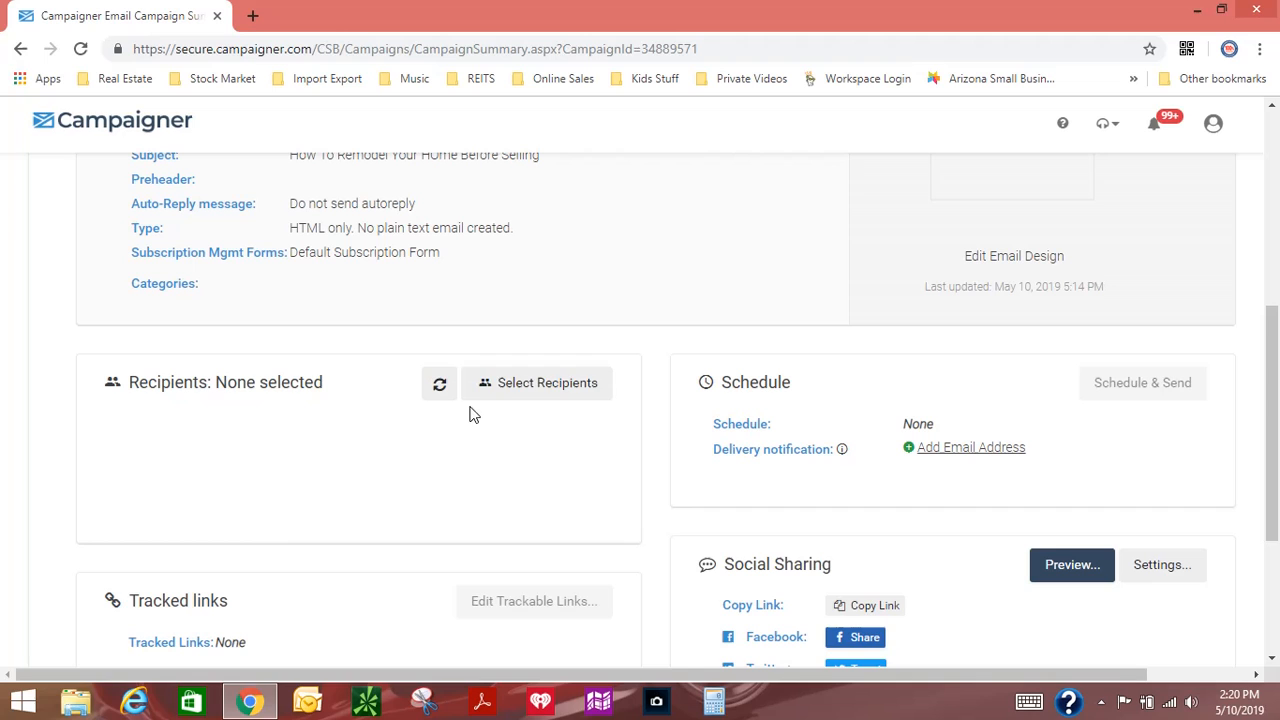
left_click(536, 390)
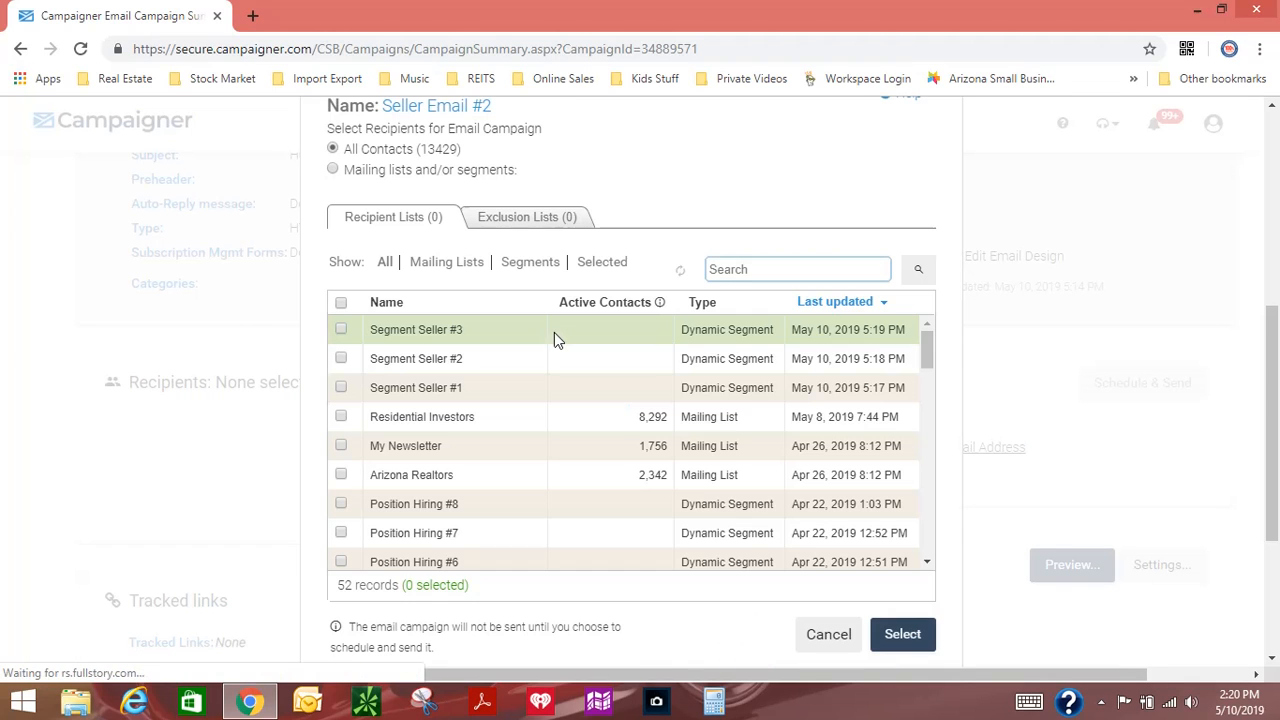
left_click(341, 359)
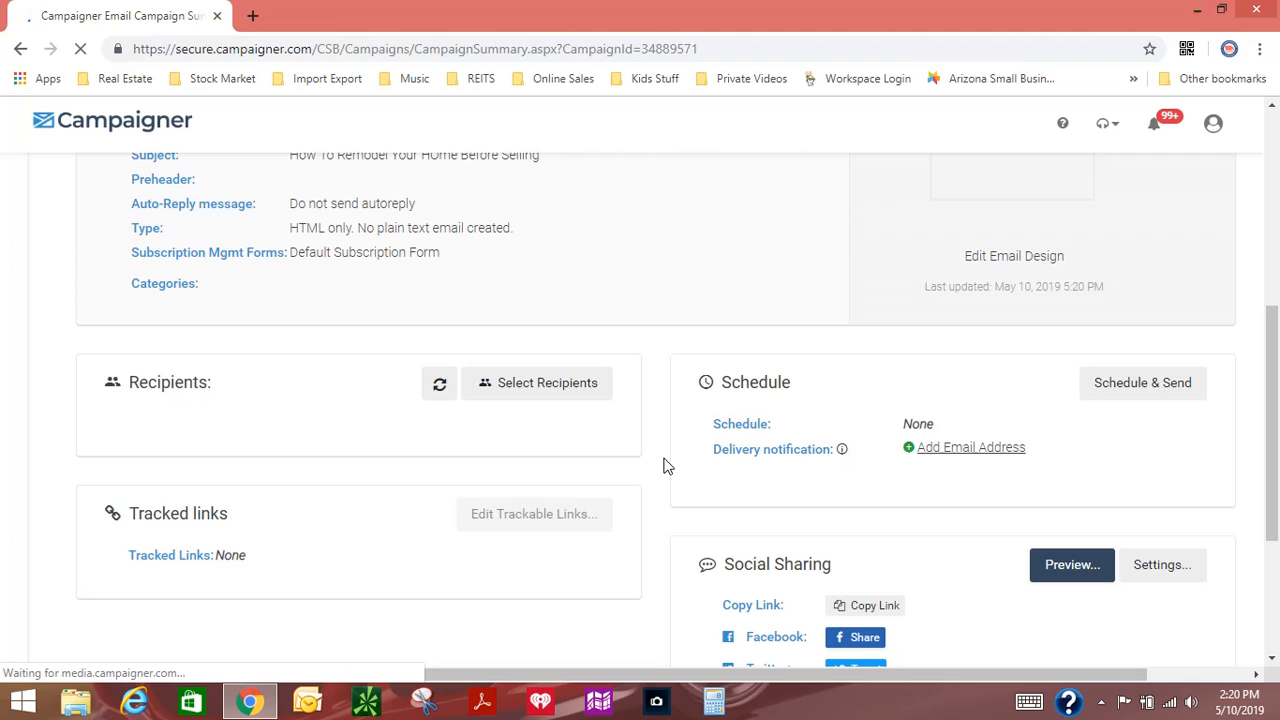
scroll(663, 466, "down", 3)
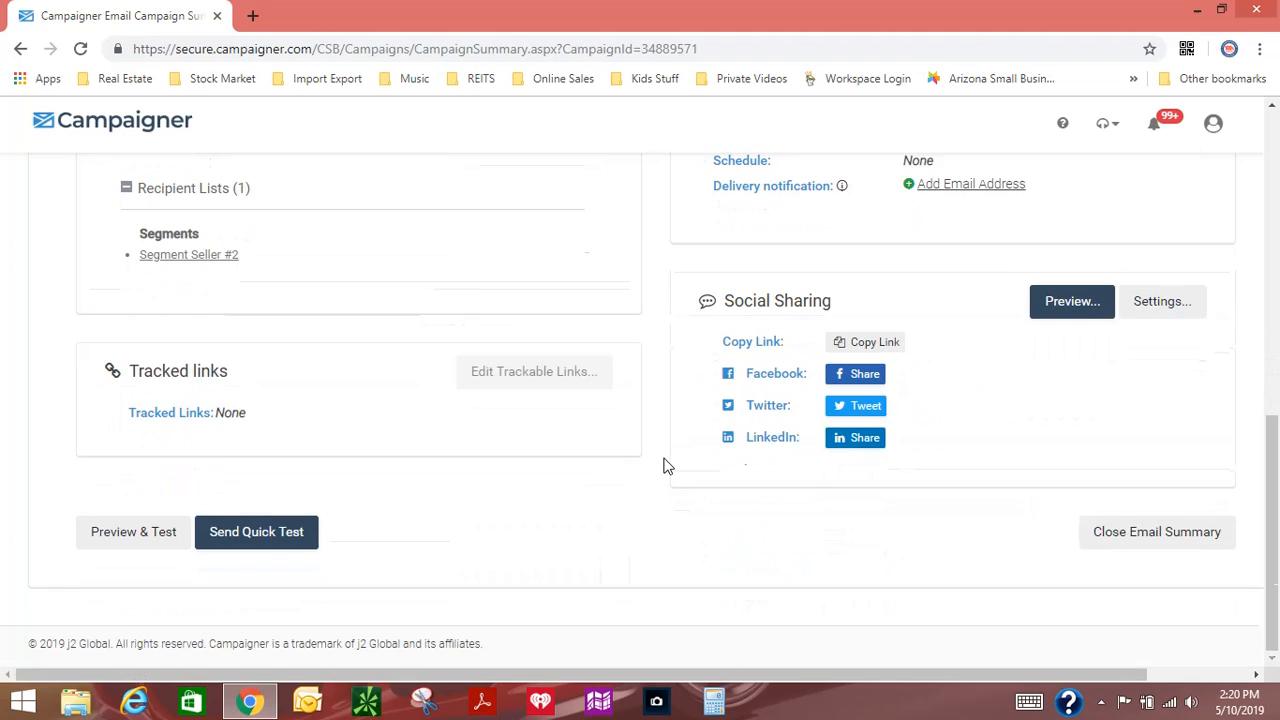
scroll(663, 466, "up", 5)
scroll(668, 466, "up", 3)
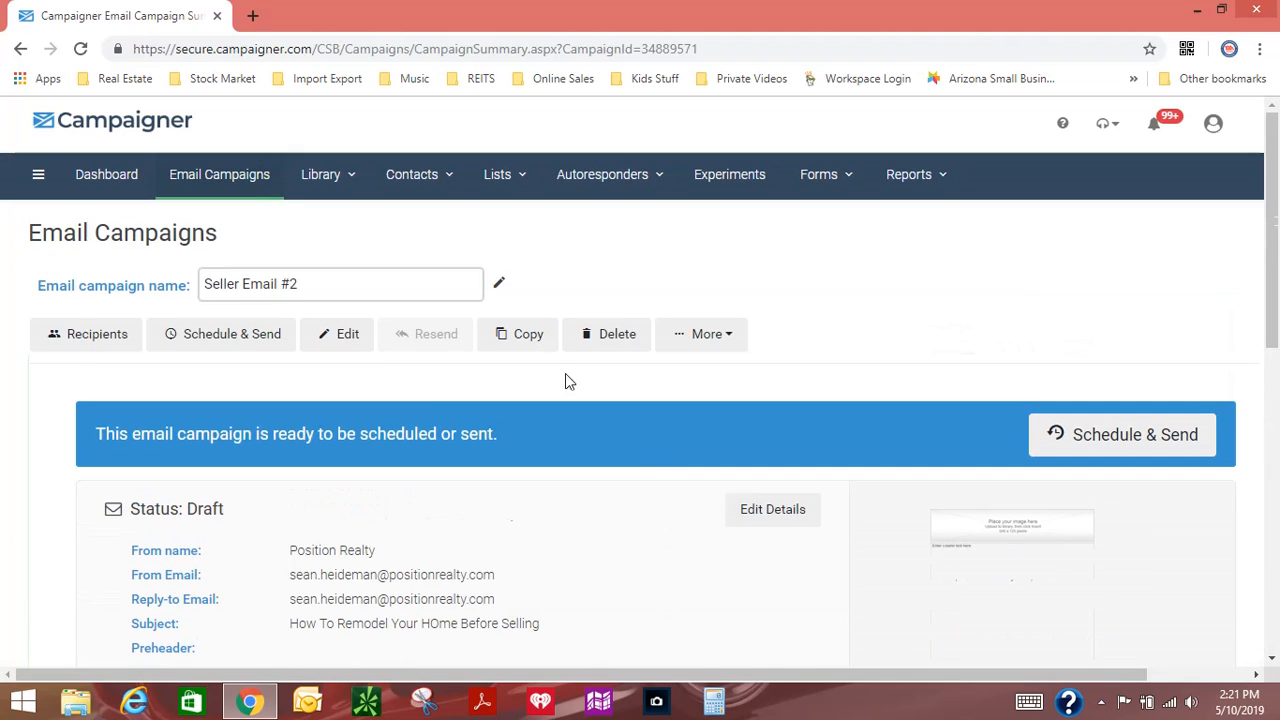
Step: Open the Seller Email #3 campaign and assign the segment Segment Seller #3 as its recipients
left_click(254, 176)
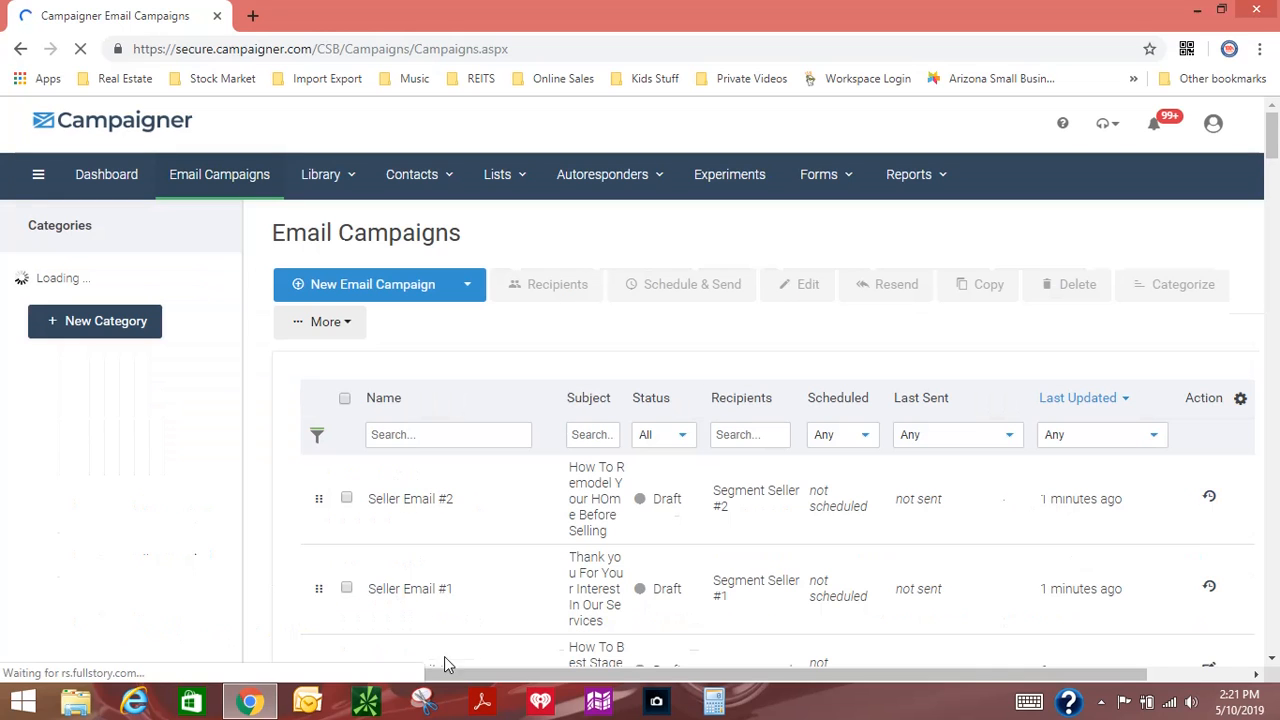
scroll(443, 620, "down", 3)
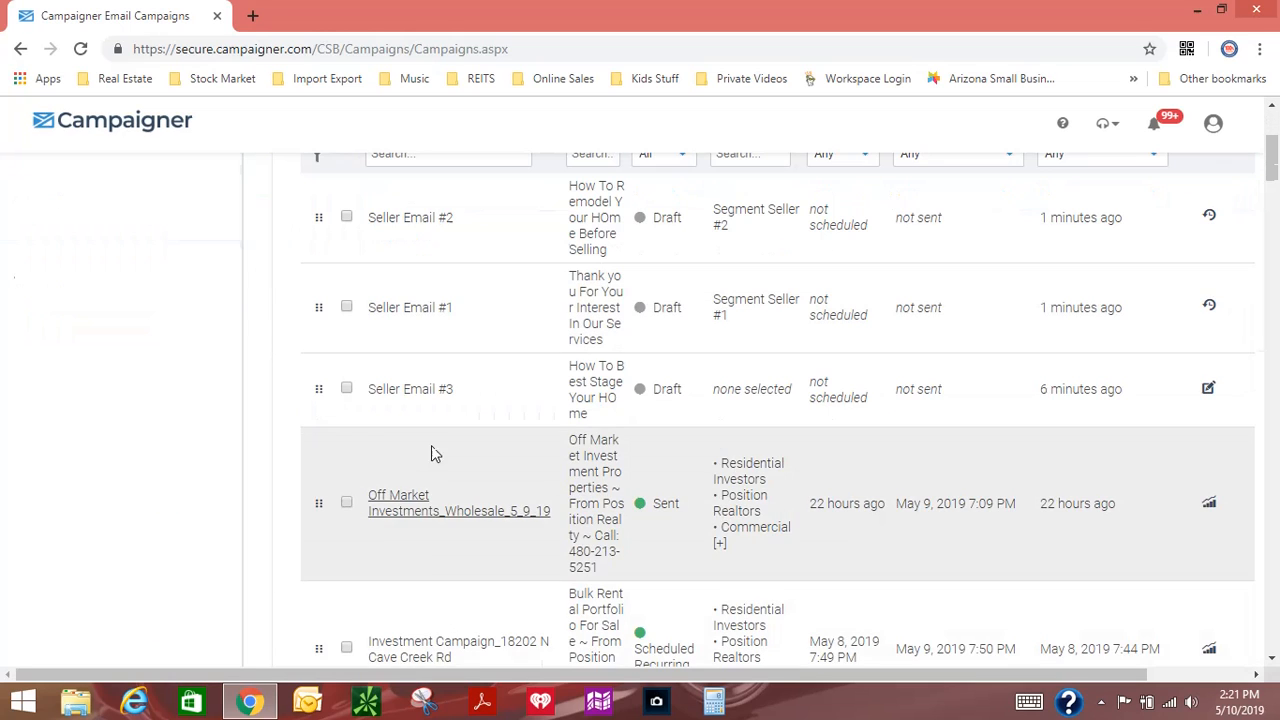
left_click(424, 392)
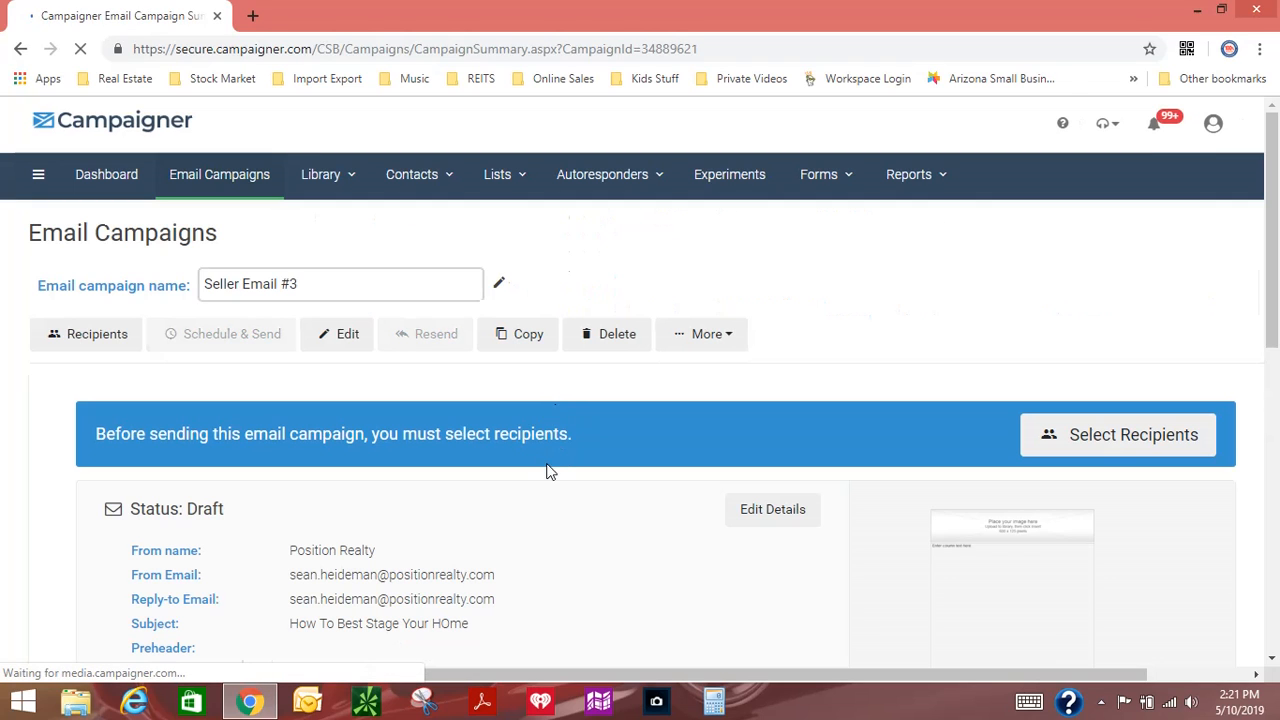
scroll(560, 470, "down", 4)
left_click(568, 477)
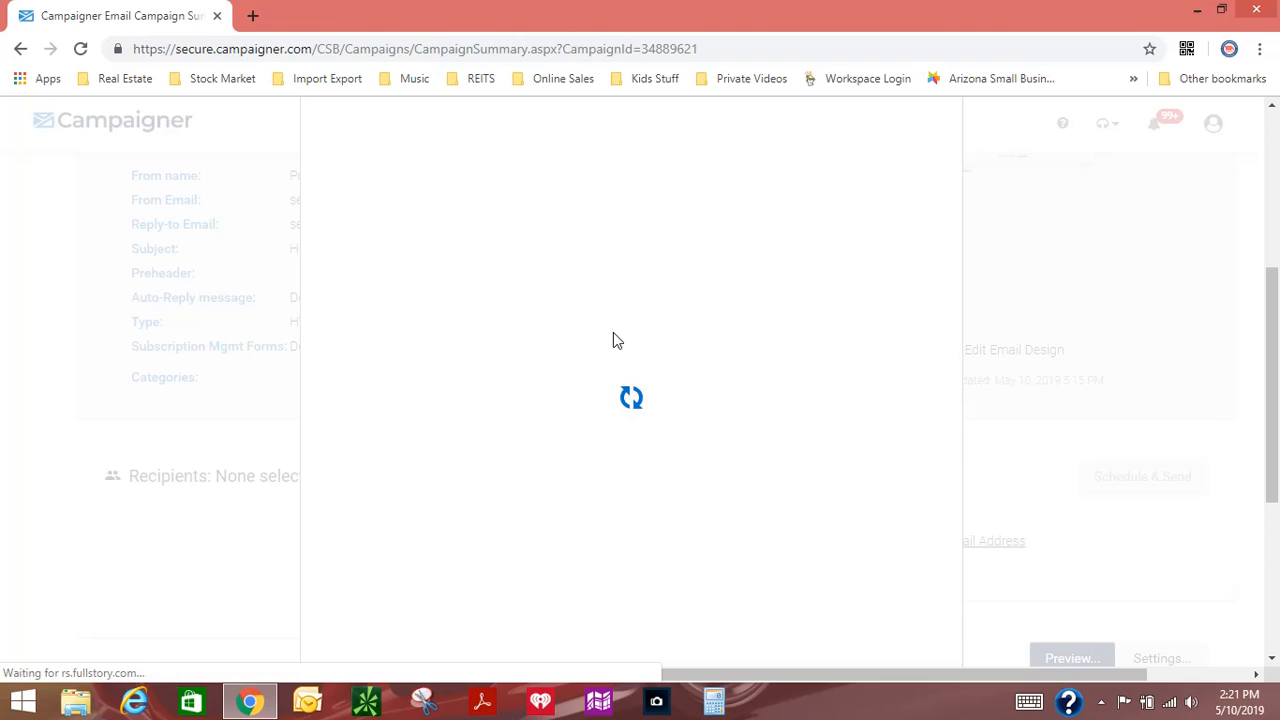
left_click(341, 330)
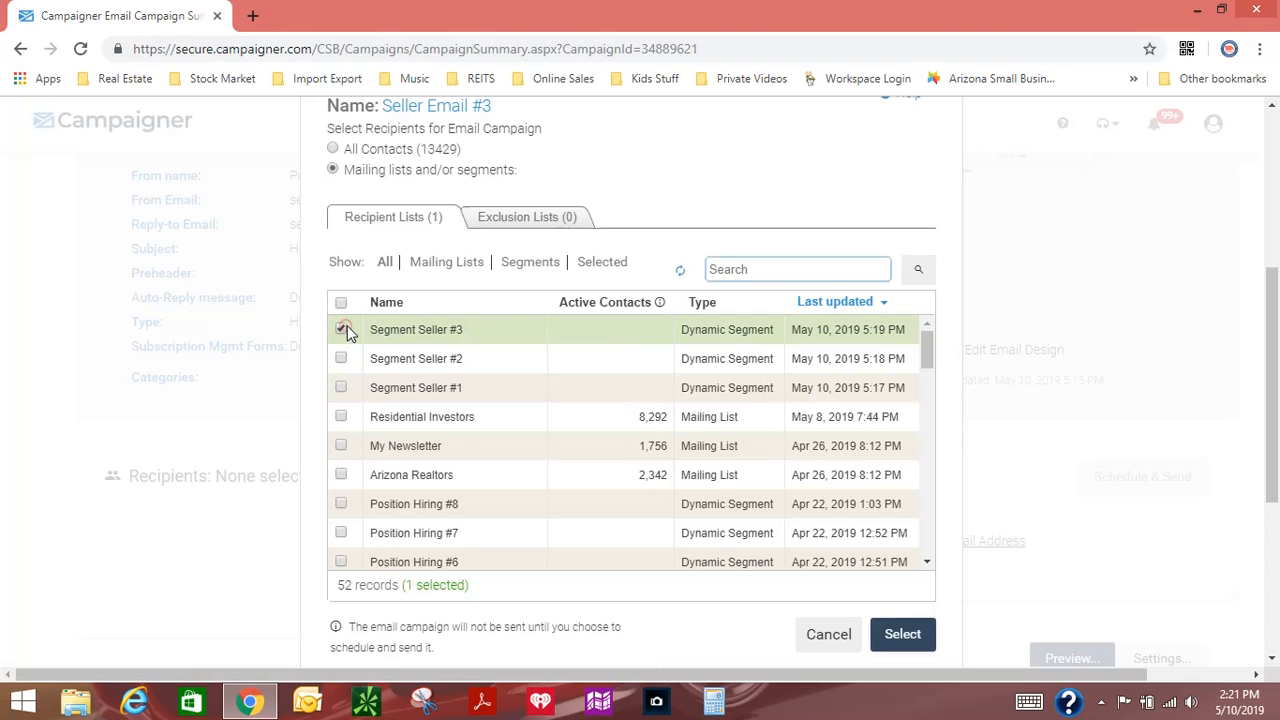
left_click(902, 634)
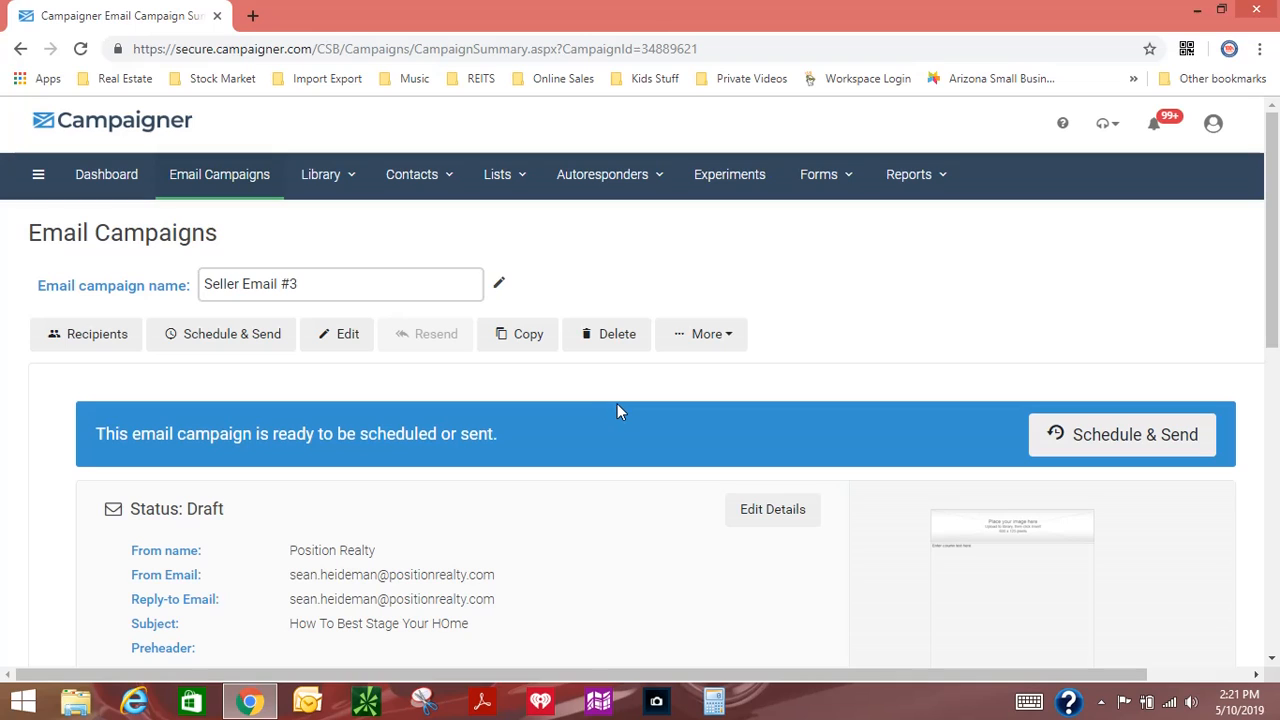
Step: Examine the recurring schedule frequencies and start and stop options for Seller Email #3, and leave without scheduling the campaign
left_click(1151, 436)
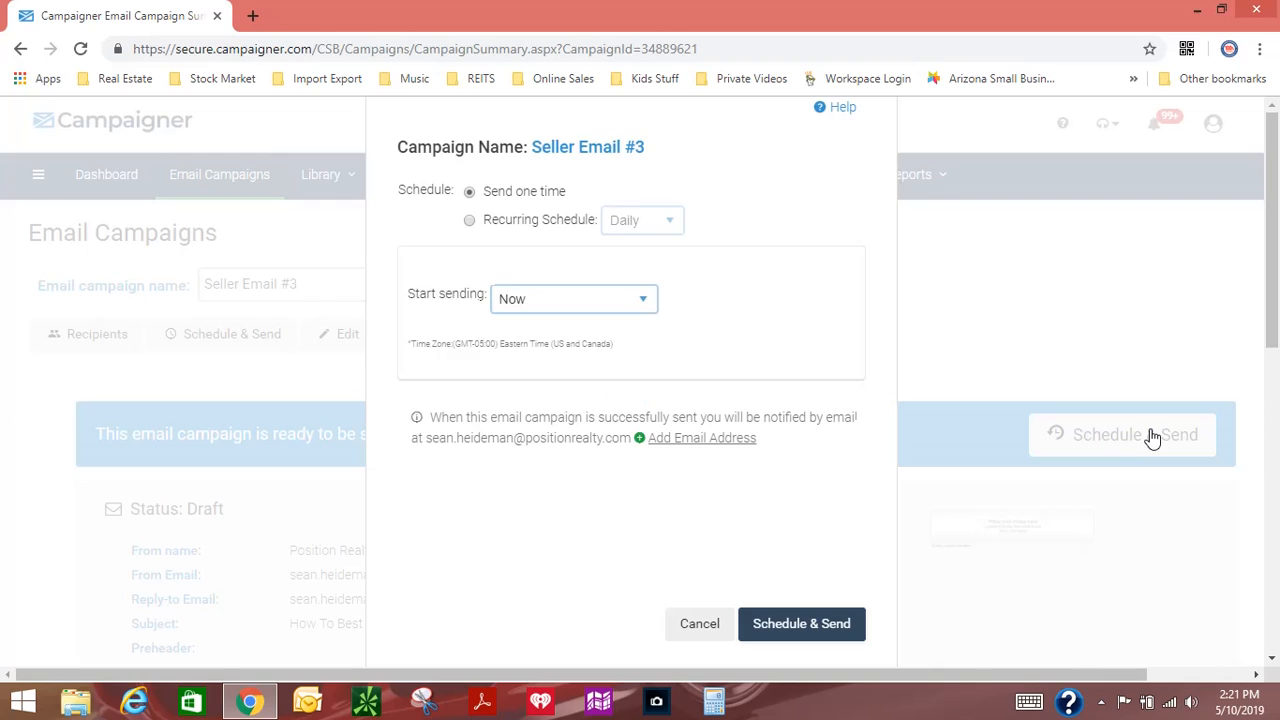
left_click(475, 223)
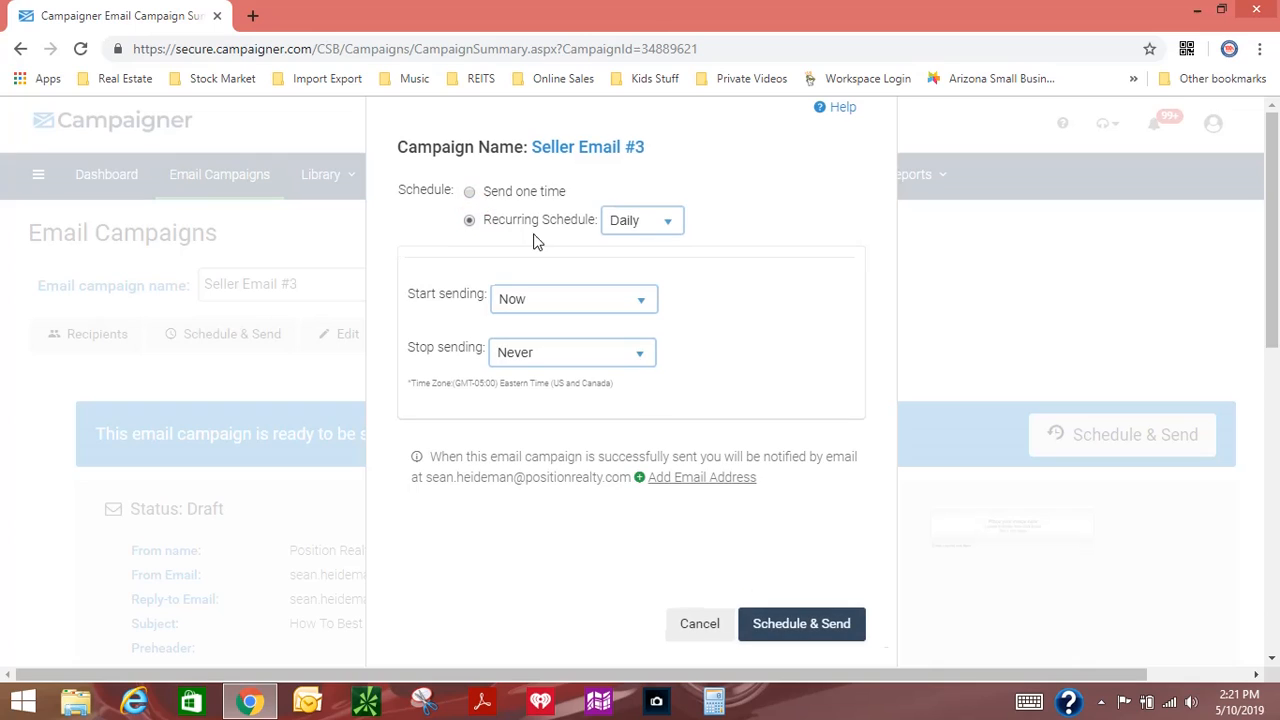
left_click(641, 223)
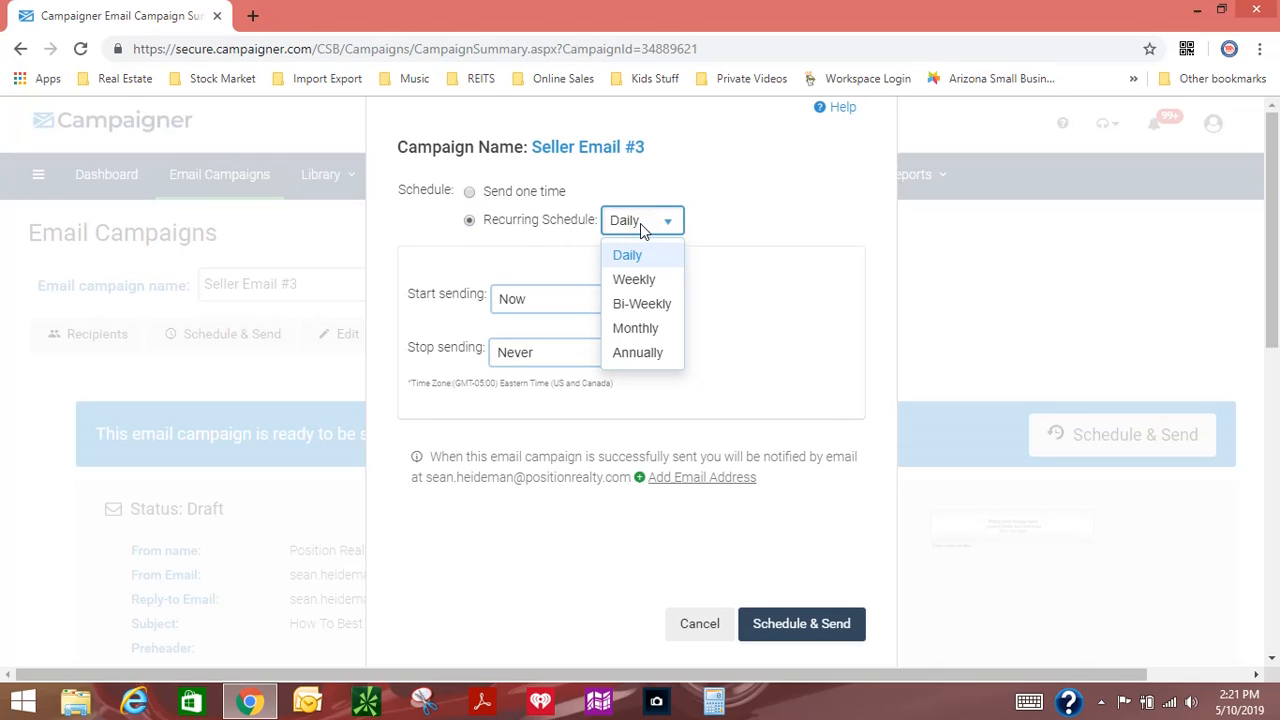
left_click(640, 223)
left_click(737, 230)
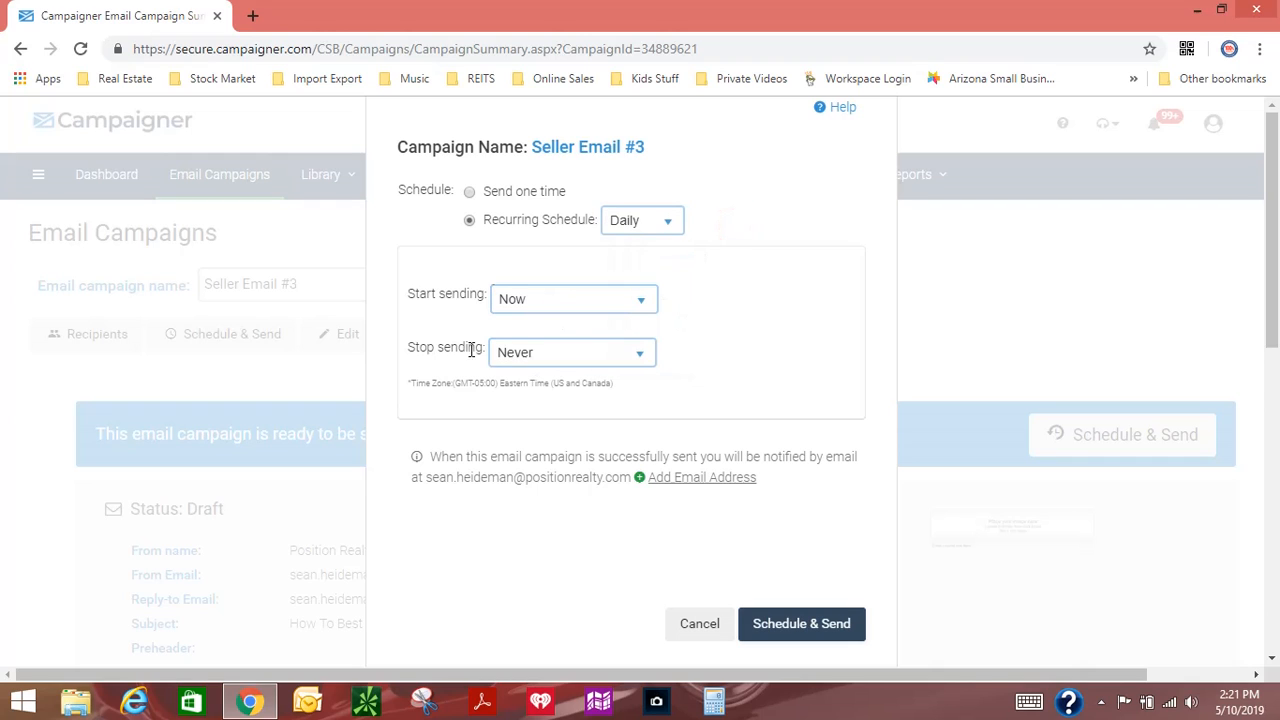
left_click(690, 624)
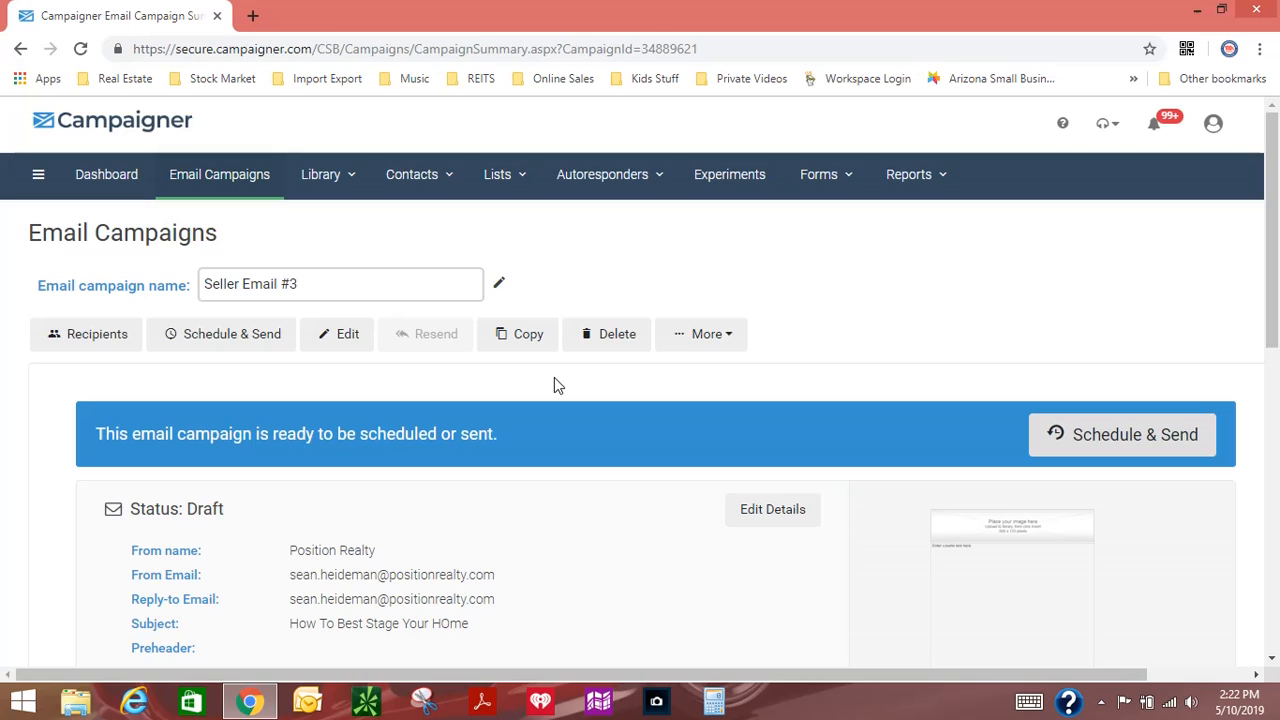
left_click(1101, 704)
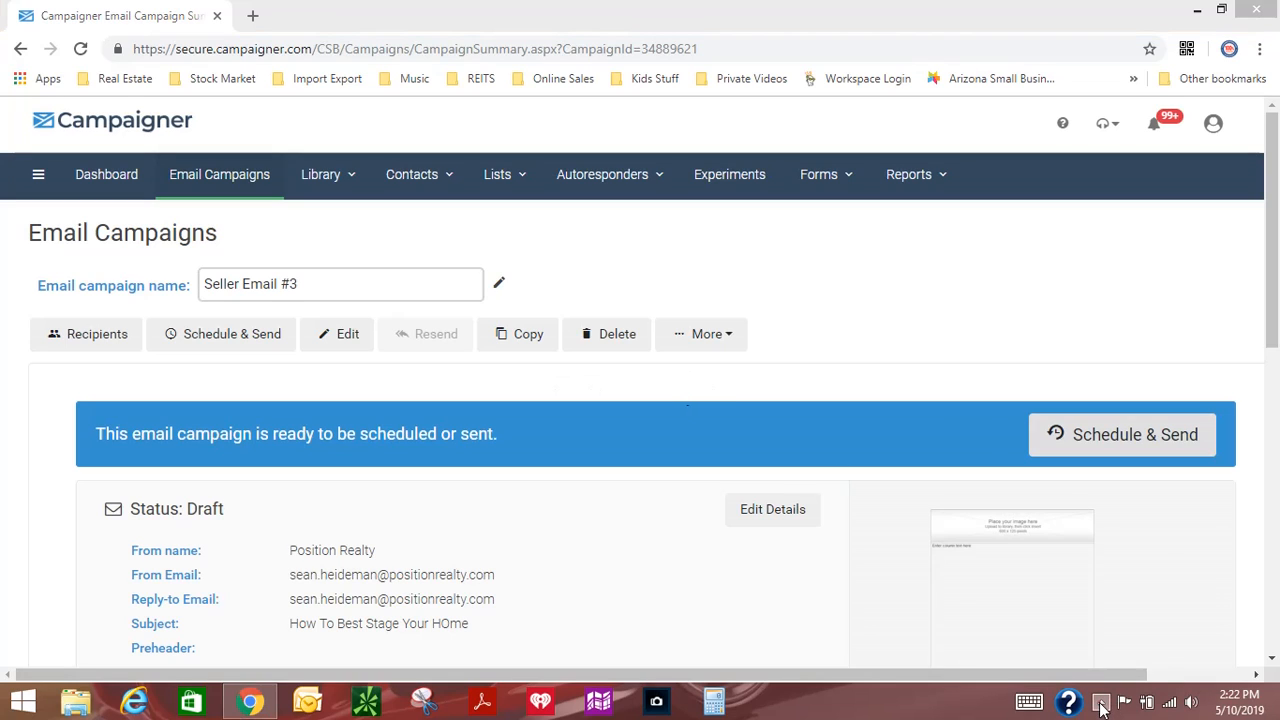